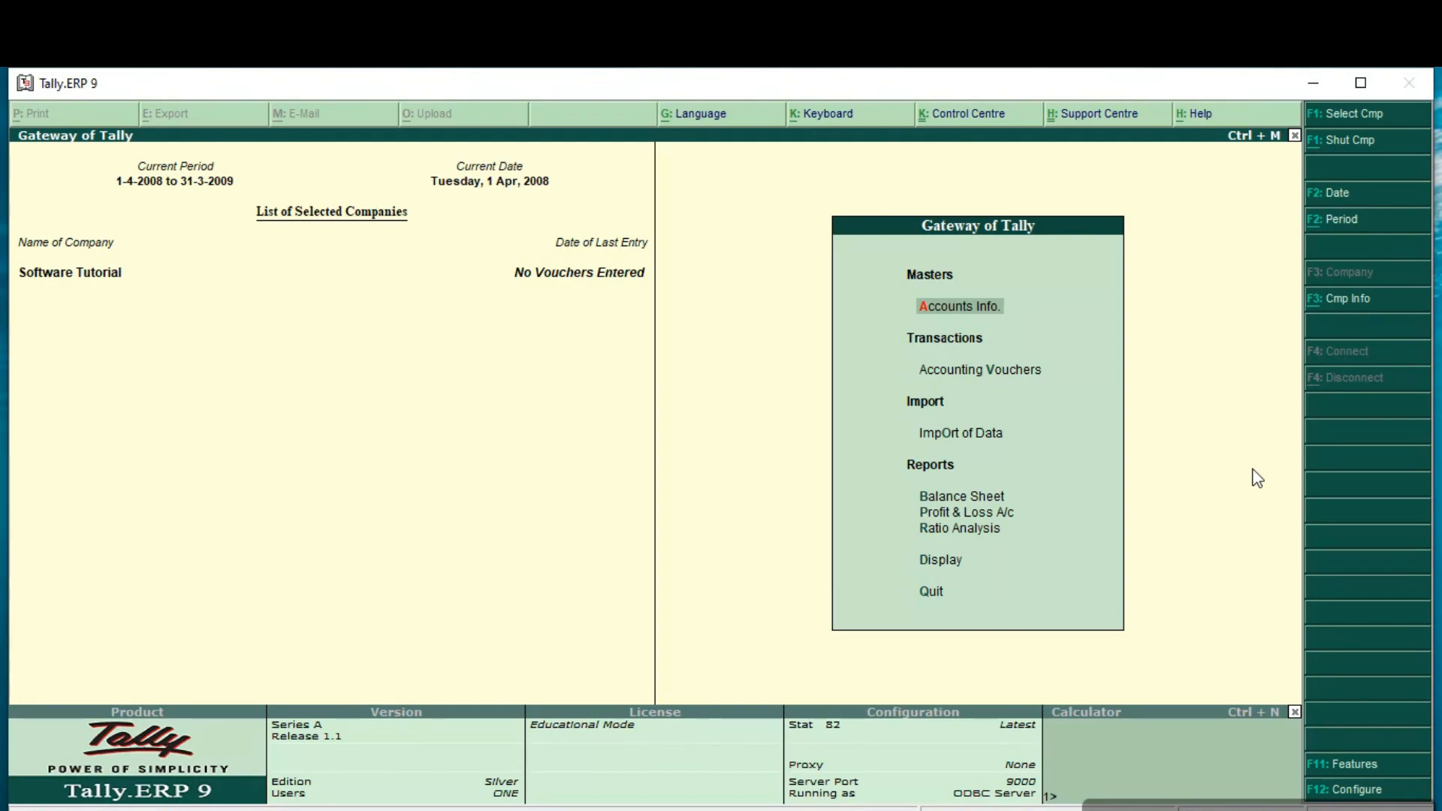
# Step: Open the Software Tutorial company for alteration and set it to maintain Accounts with Inventory
pyautogui.hotkey('alt', 'F3')
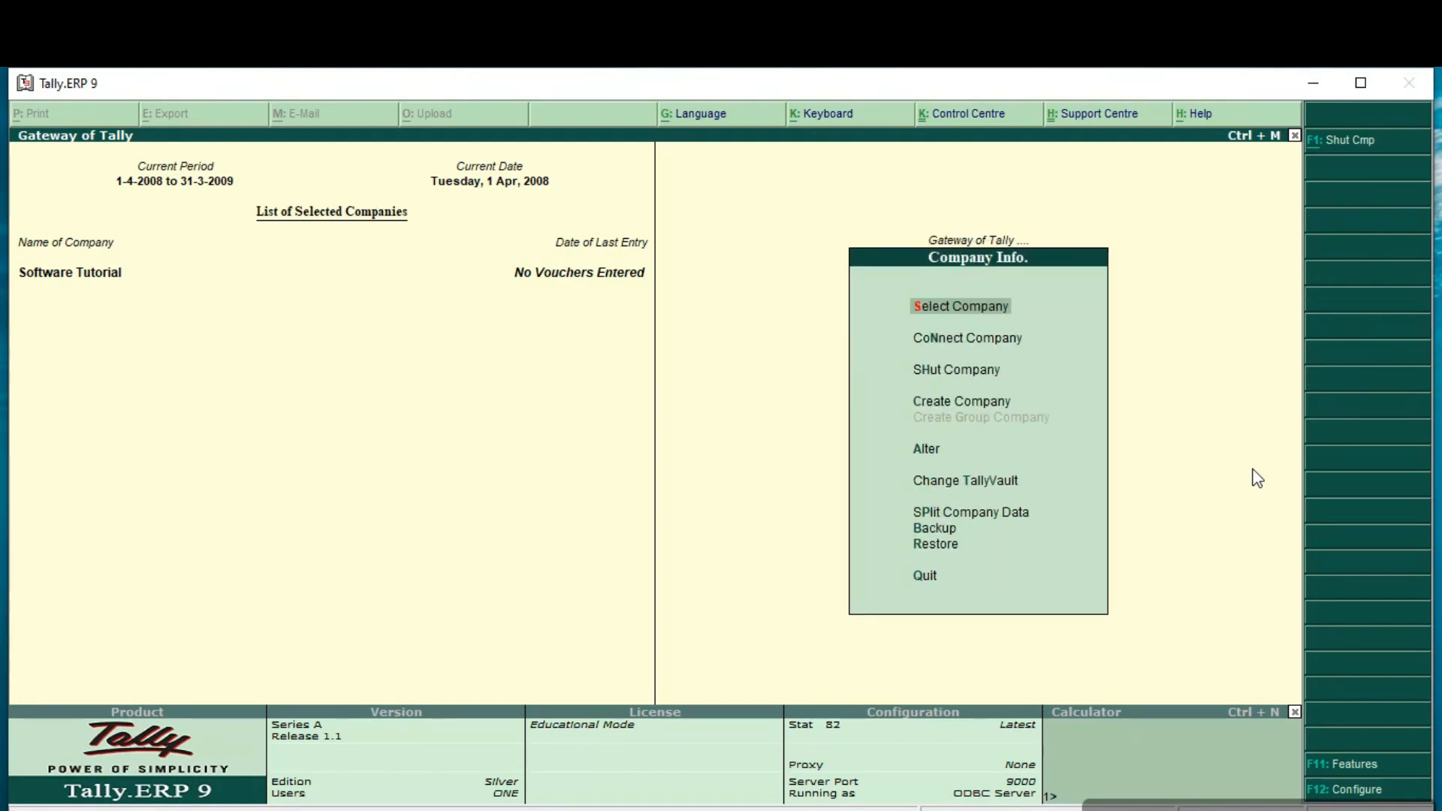
pyautogui.press('Down')
pyautogui.press('Down')
pyautogui.press('Down')
pyautogui.press('Down')
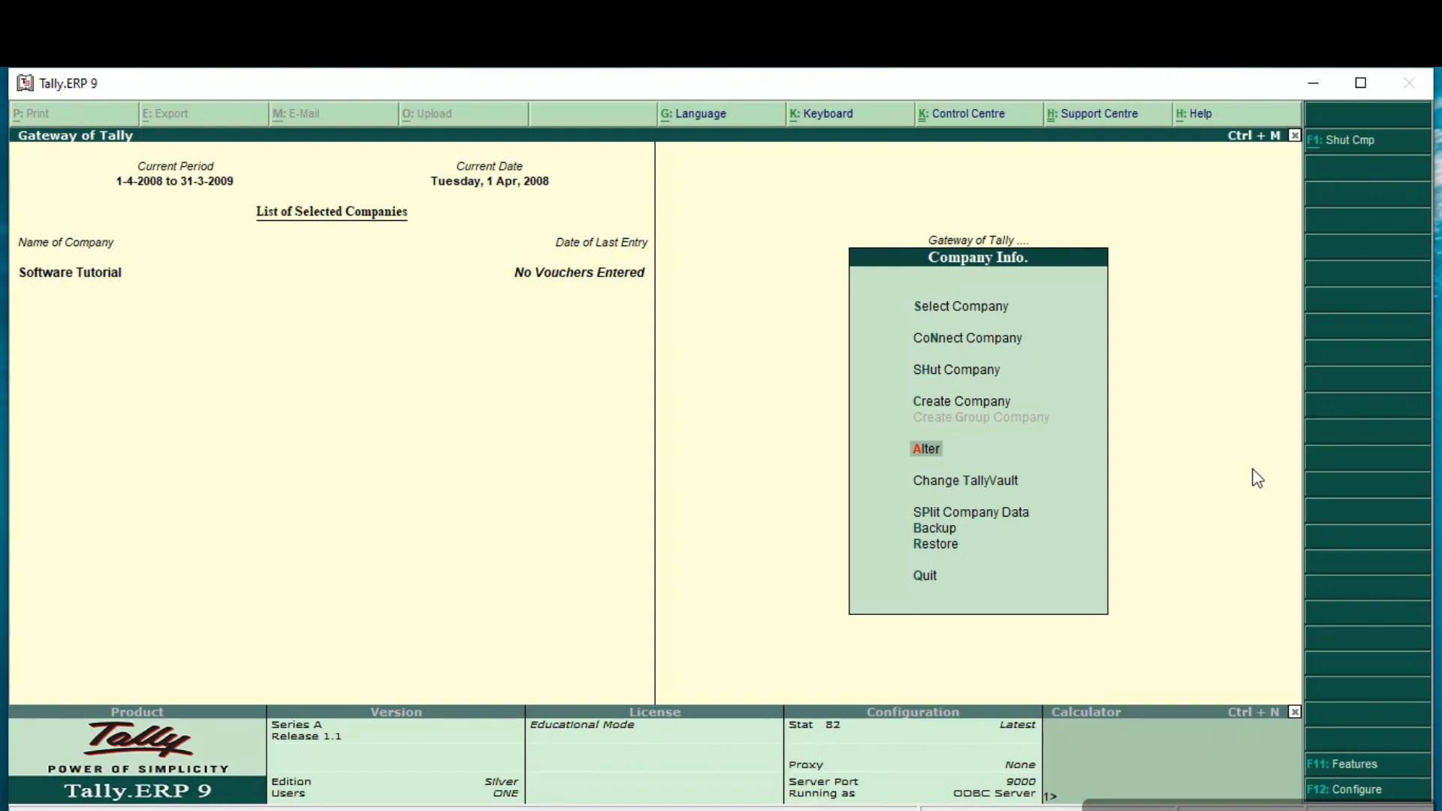
pyautogui.press('Return')
pyautogui.press('Return')
pyautogui.press('Return')
pyautogui.press('Return')
pyautogui.press('Return')
pyautogui.press('Return')
pyautogui.press('Return')
pyautogui.press('Return')
pyautogui.press('Return')
pyautogui.press('Return')
pyautogui.press('Return')
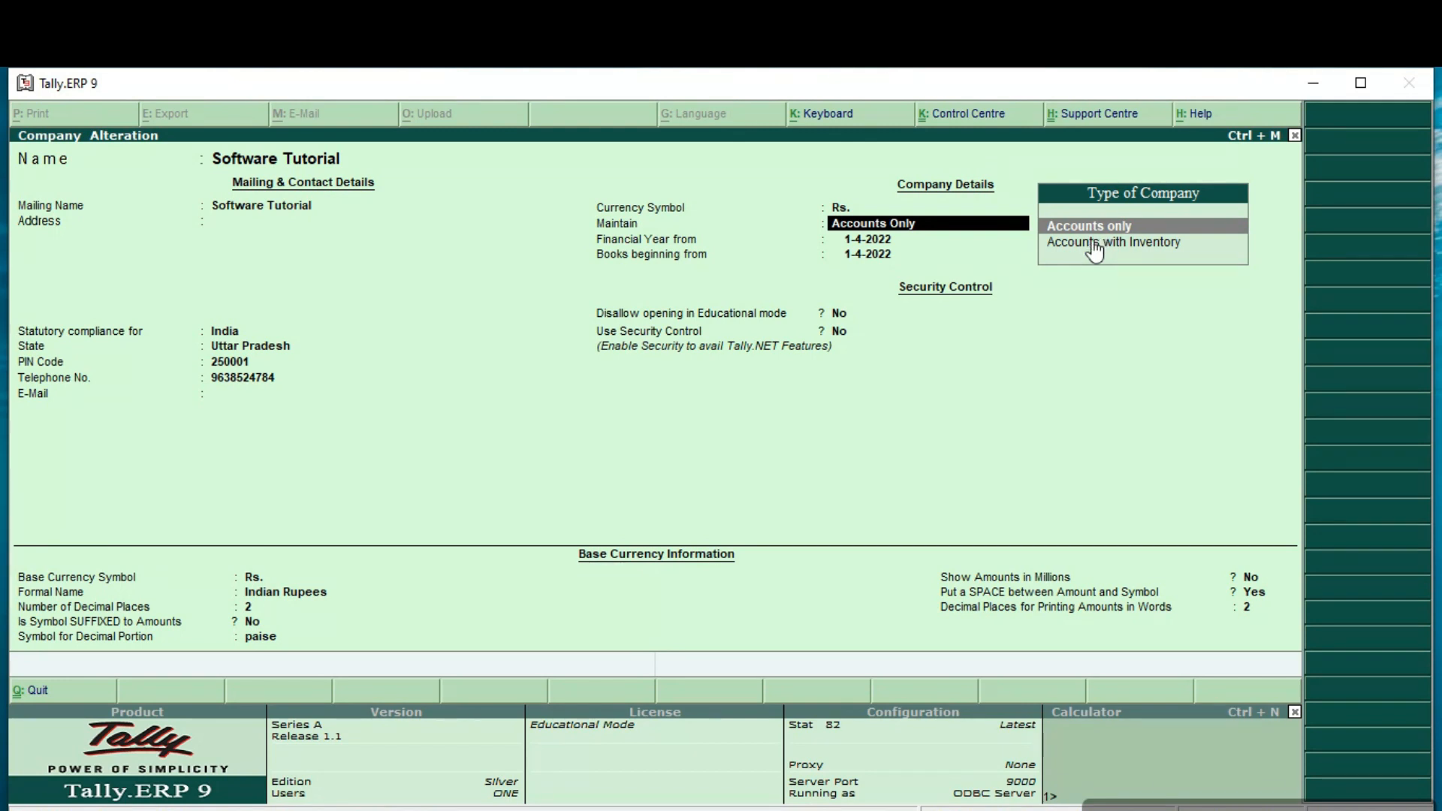
pyautogui.press('Down')
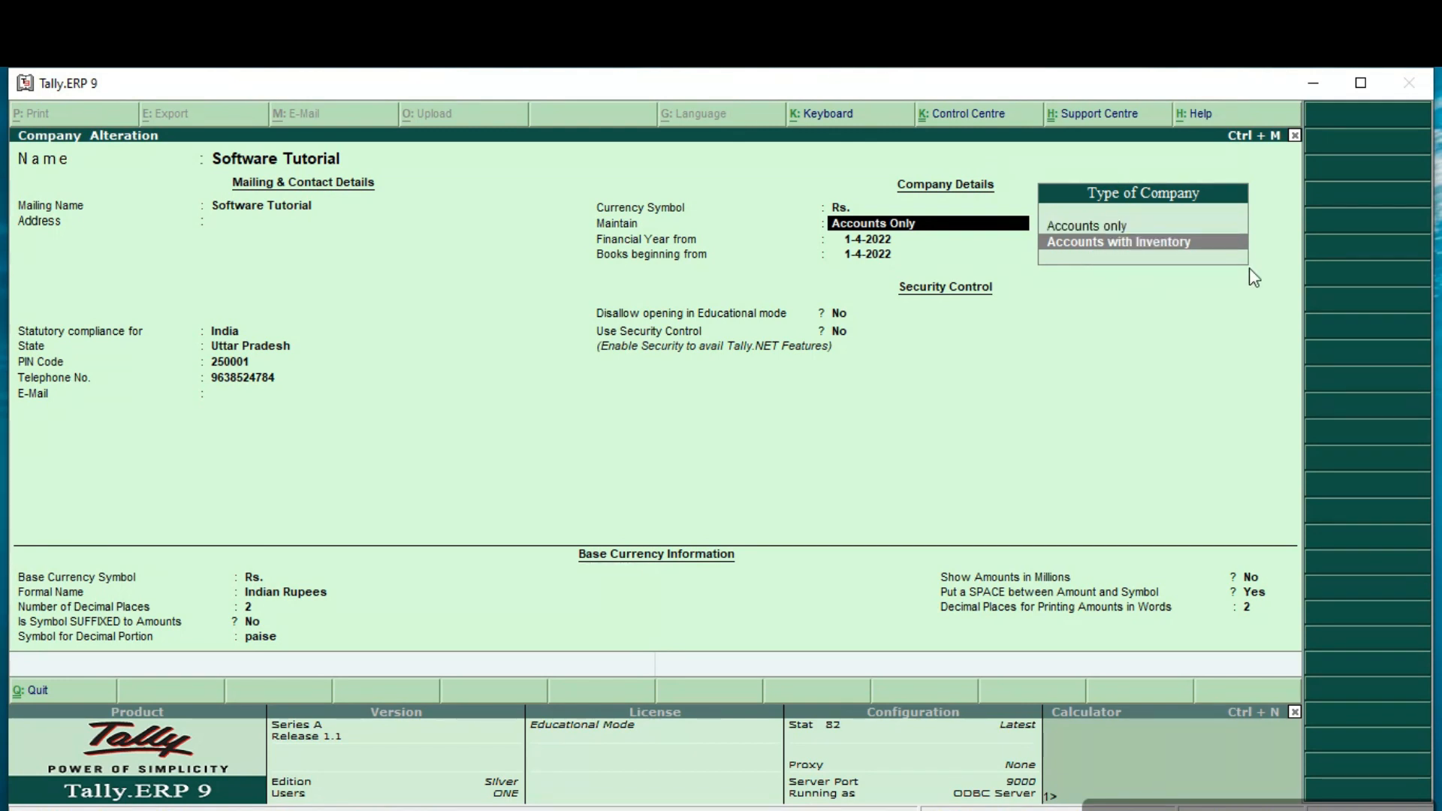
pyautogui.press('Return')
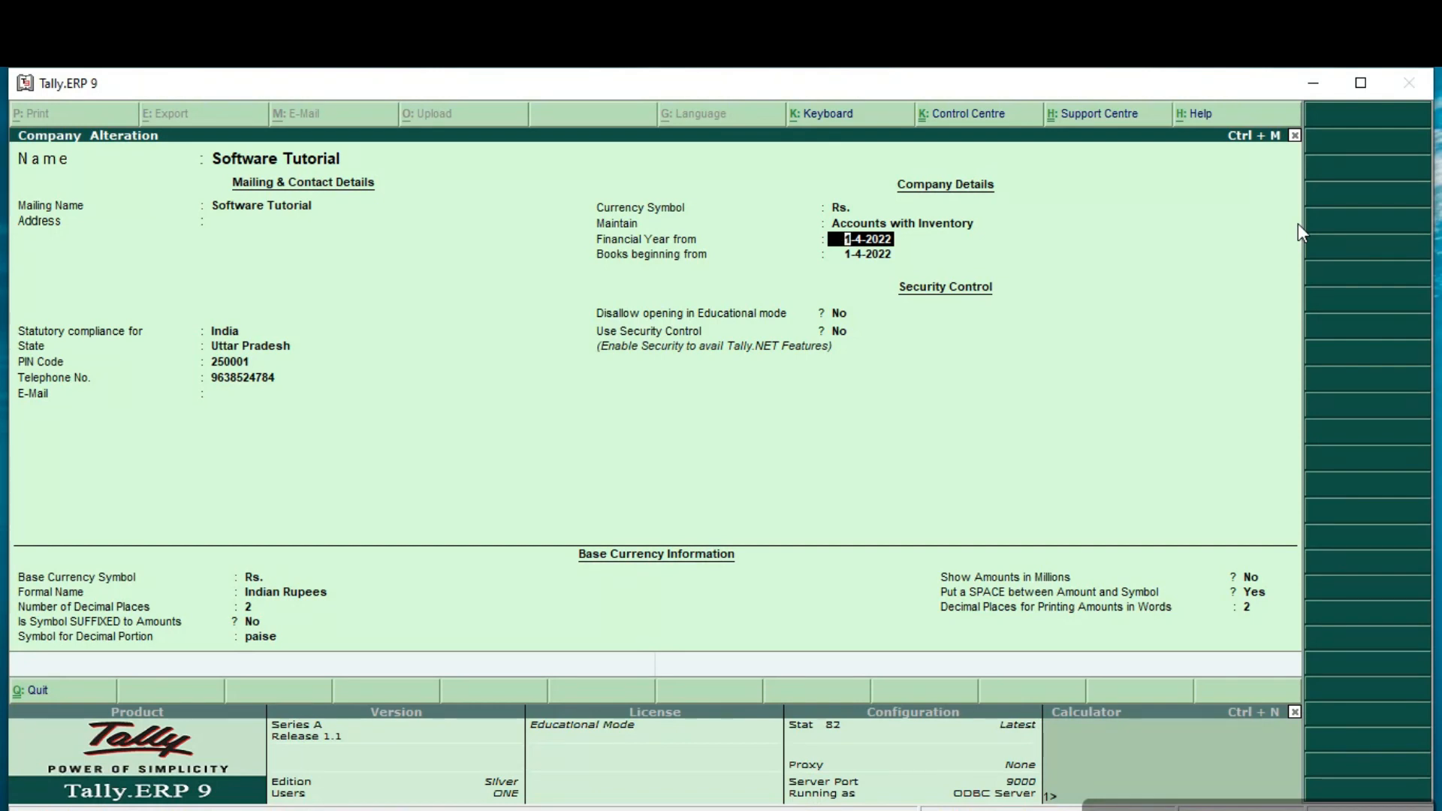
# Step: Keep the remaining company details, save the alteration and return to the Gateway of Tally
pyautogui.press('Return')
pyautogui.press('Return')
pyautogui.press('Return')
pyautogui.press('Return')
pyautogui.press('Return')
pyautogui.press('Return')
pyautogui.press('Return')
pyautogui.press('Return')
pyautogui.press('Return')
pyautogui.press('Return')
pyautogui.press('Return')
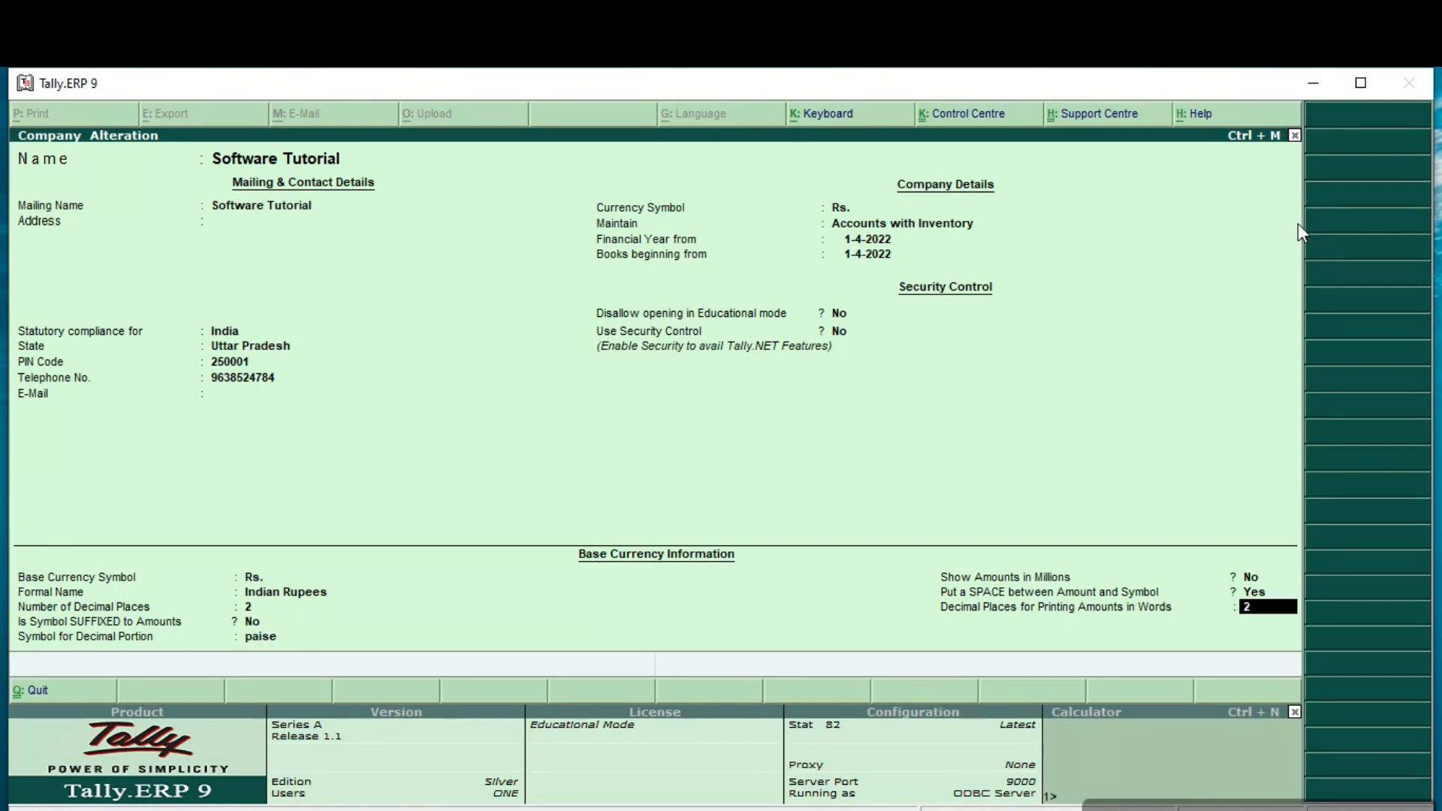
pyautogui.press('Return')
pyautogui.press('Return')
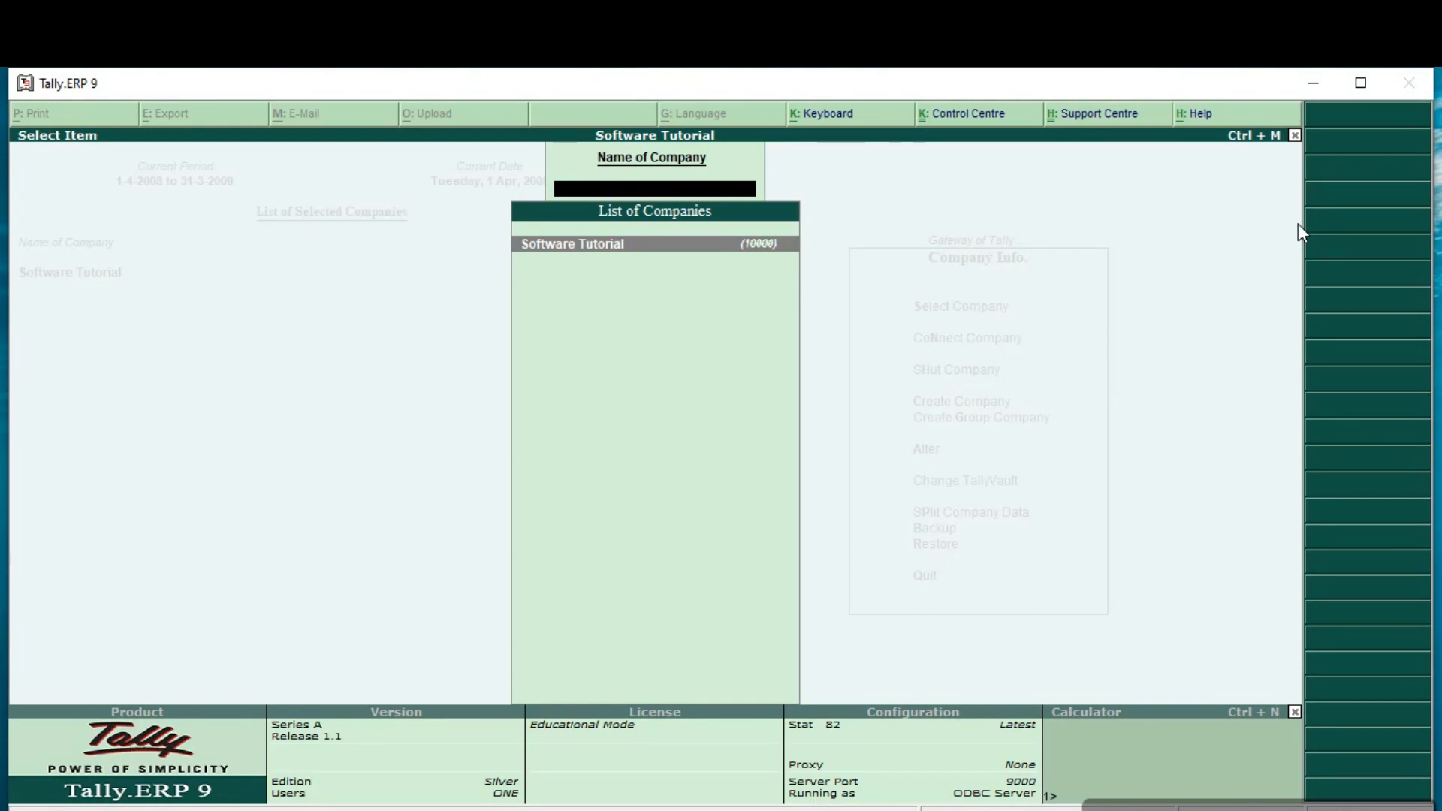
pyautogui.press('Return')
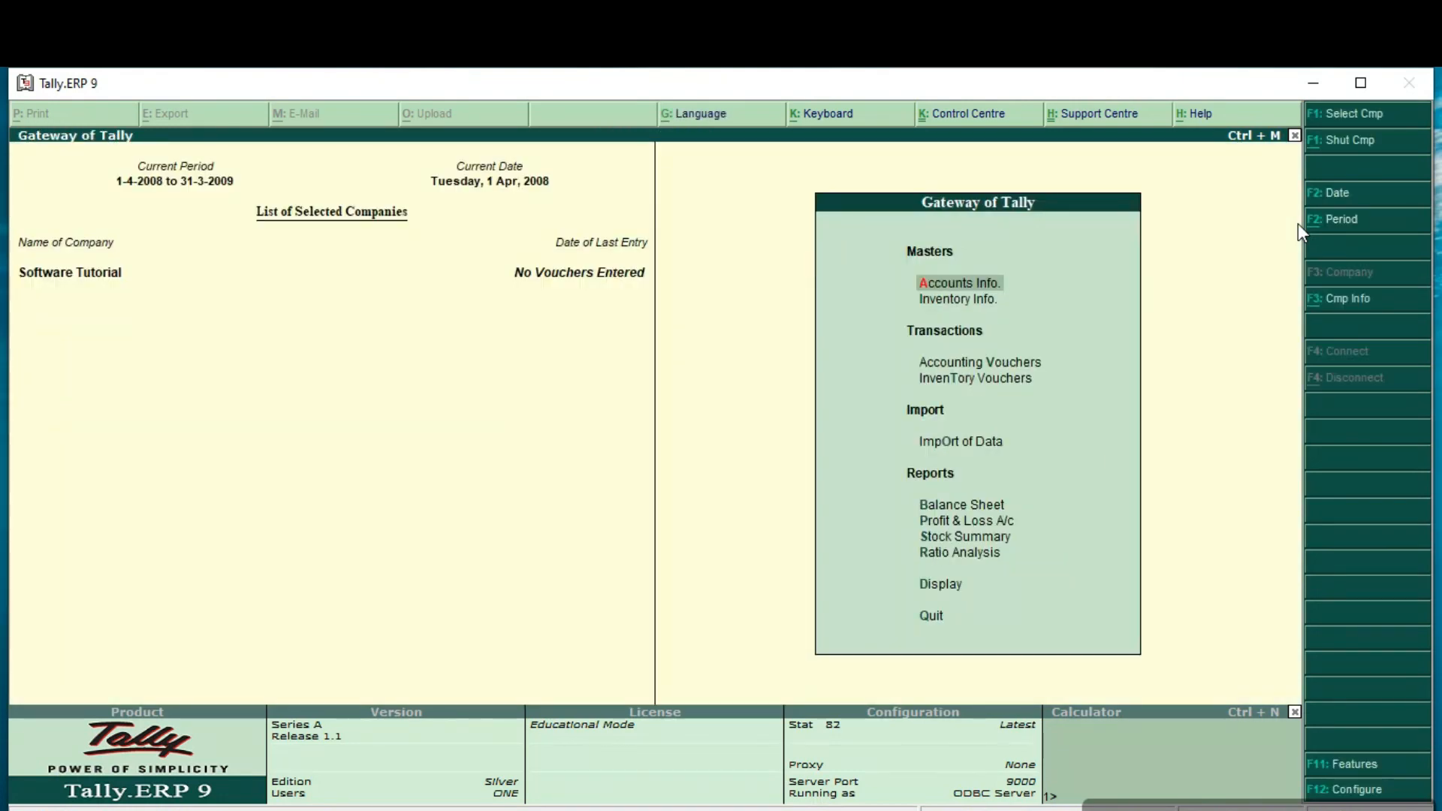
# Step: Examine the inventory-related entries among the Gateway of Tally's masters, transactions and reports
pyautogui.press('Down')
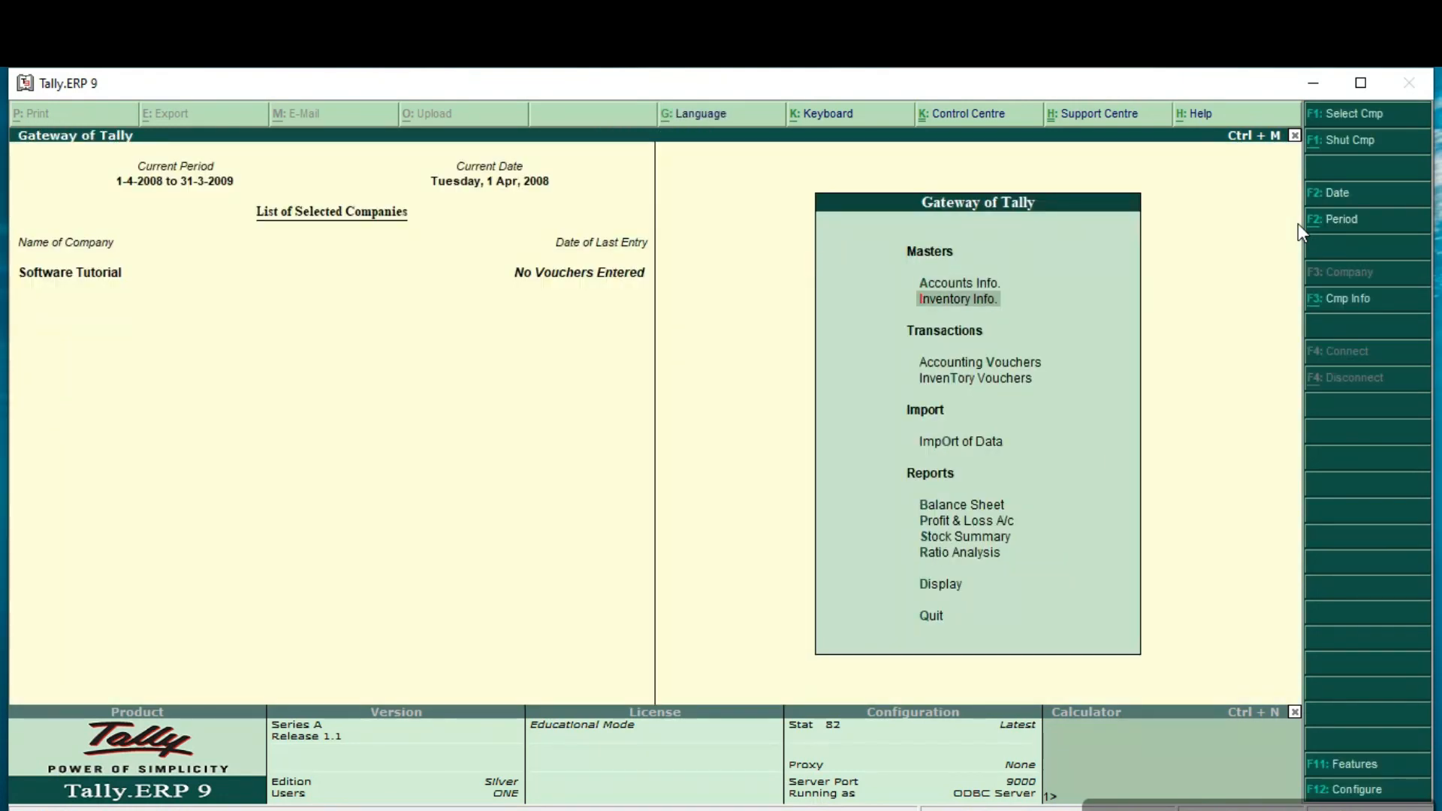
pyautogui.press('Down')
pyautogui.press('Down')
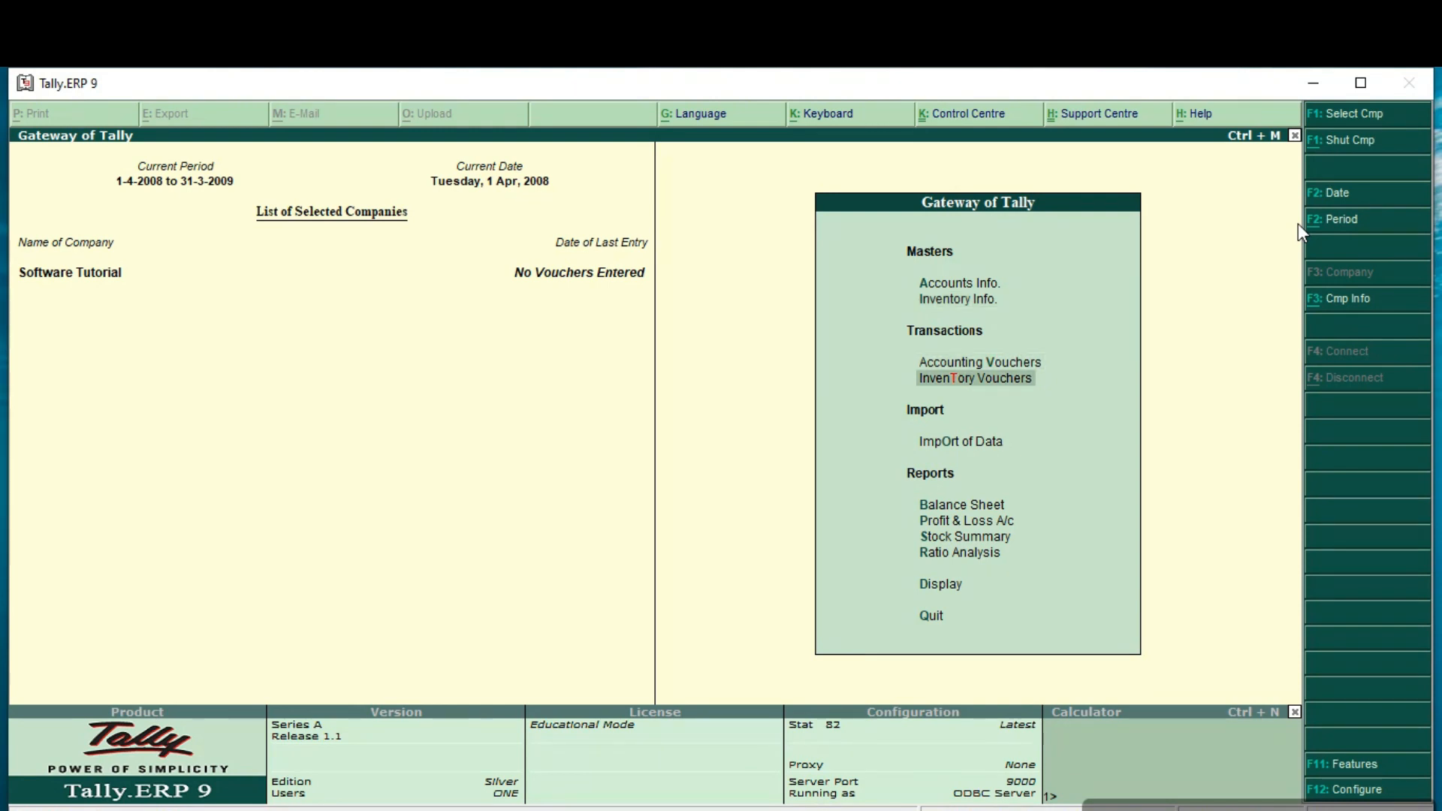
pyautogui.press('Down')
pyautogui.press('Down')
pyautogui.press('Down')
pyautogui.press('Down')
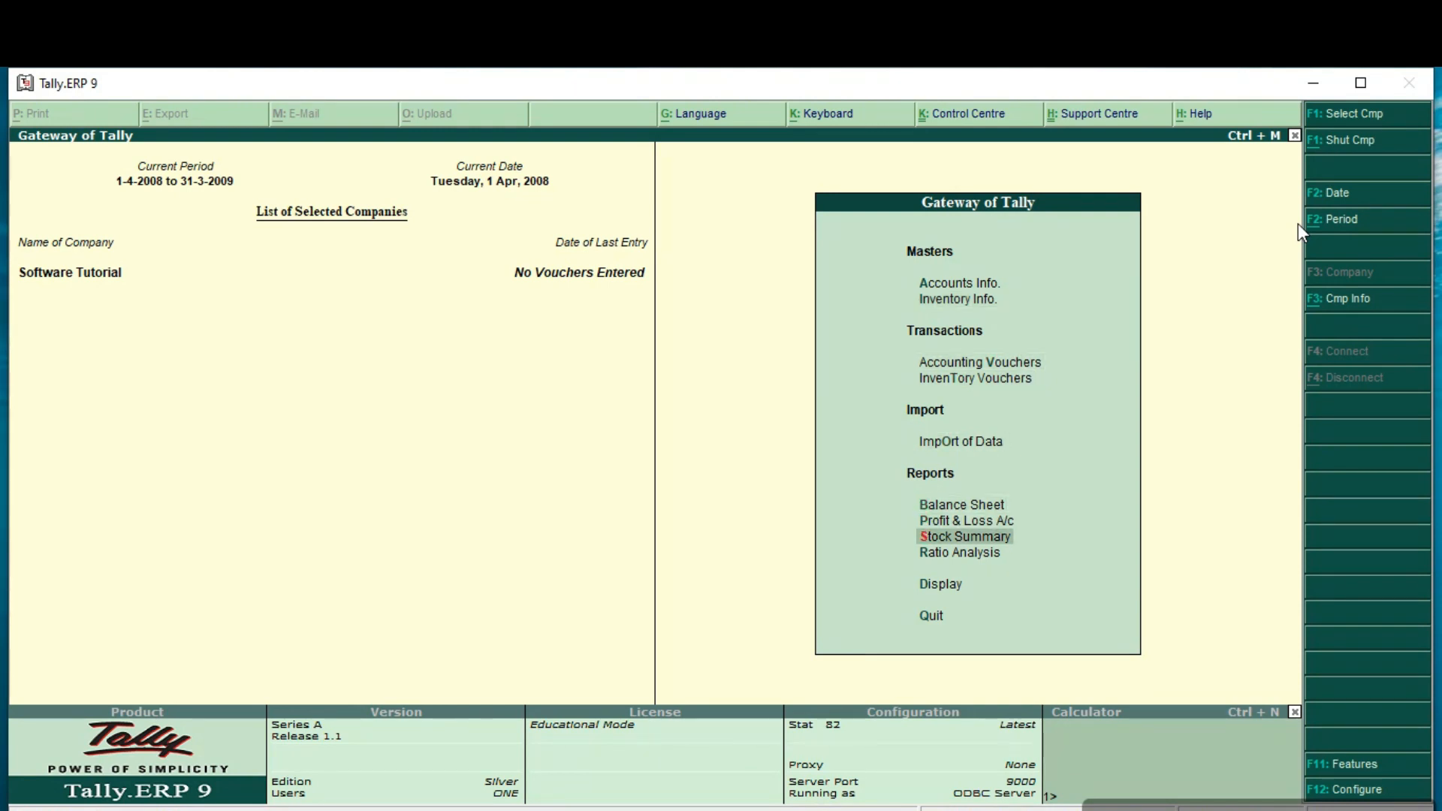
pyautogui.press('Up')
pyautogui.press('Up')
pyautogui.press('Up')
pyautogui.press('Up')
pyautogui.press('Up')
pyautogui.press('Up')
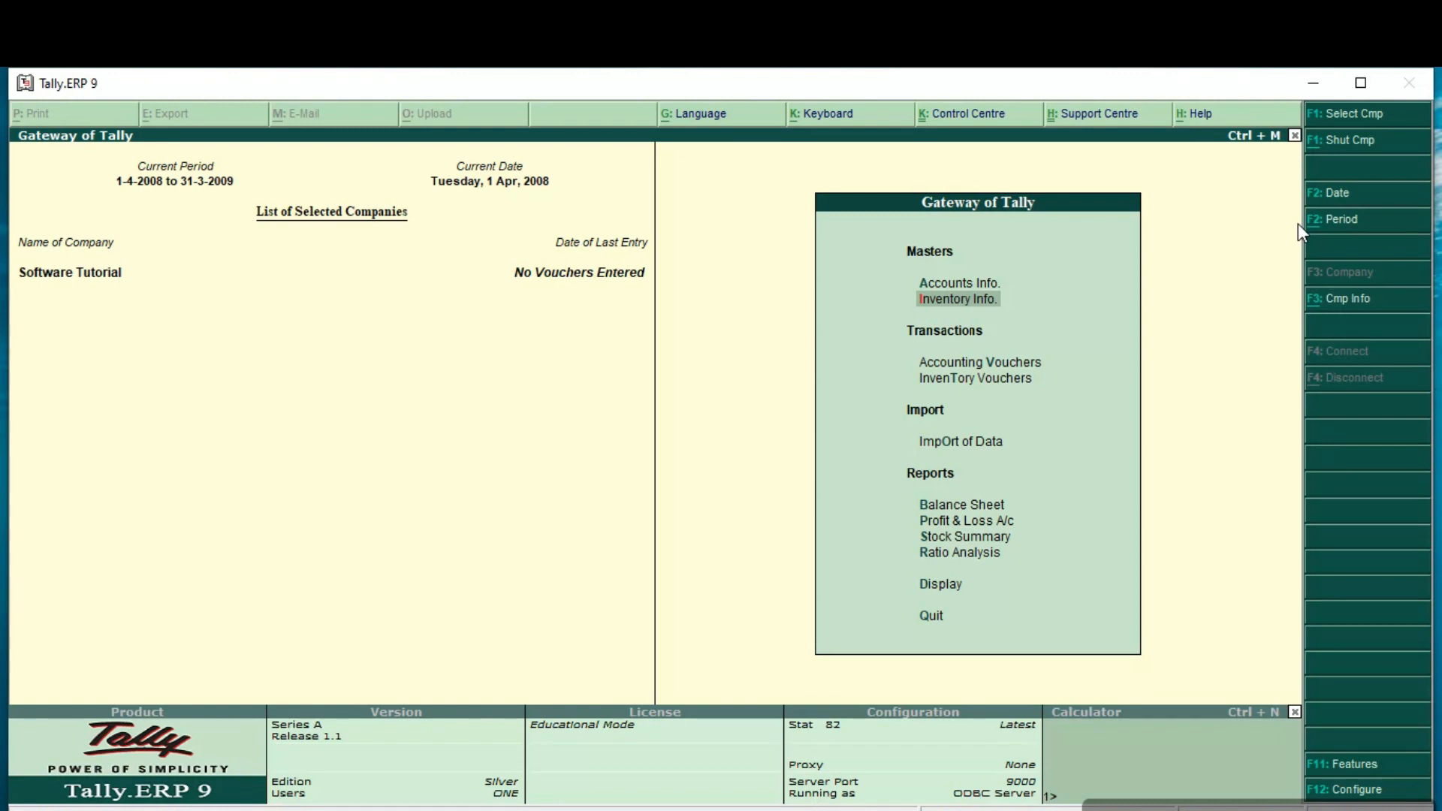
pyautogui.press('Up')
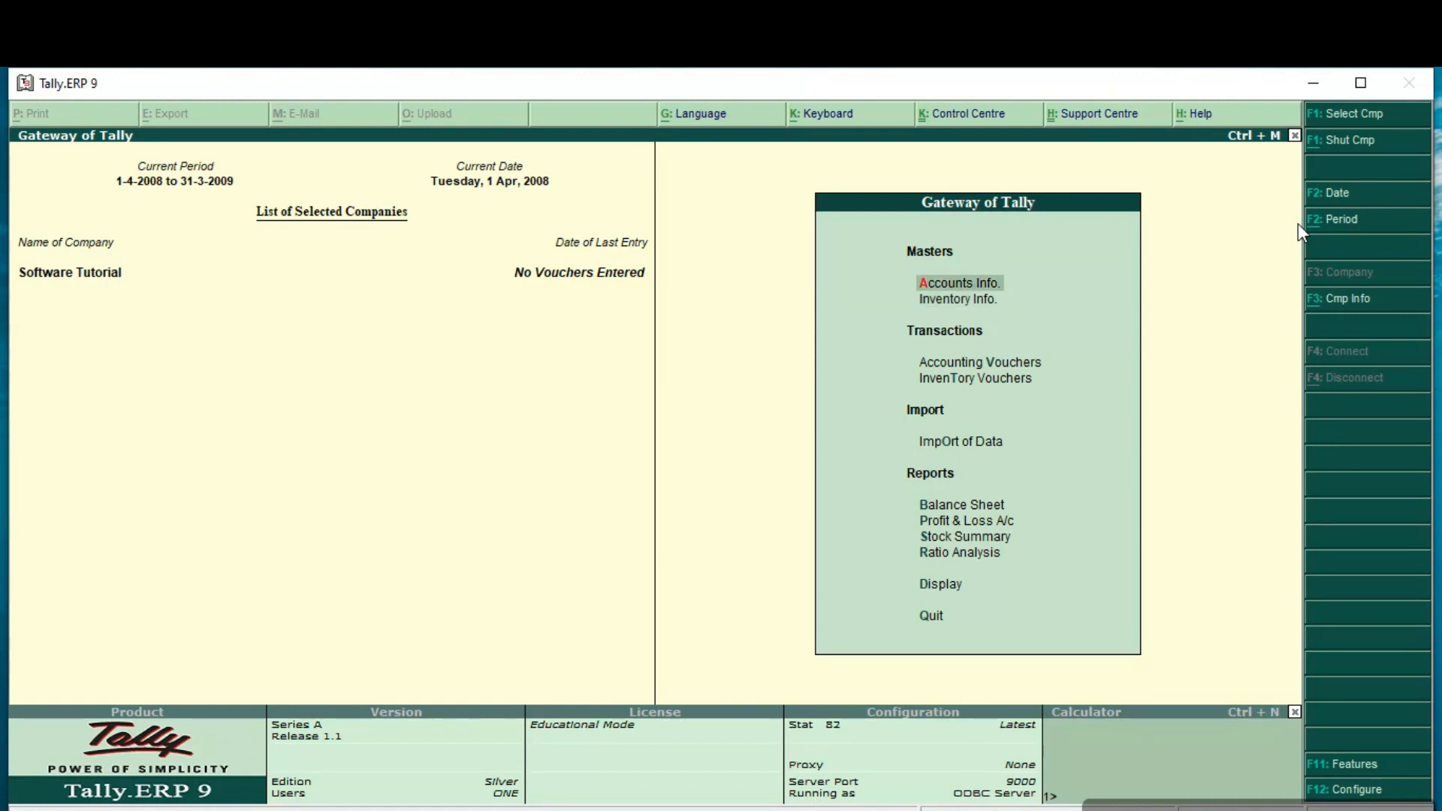
pyautogui.press('Down')
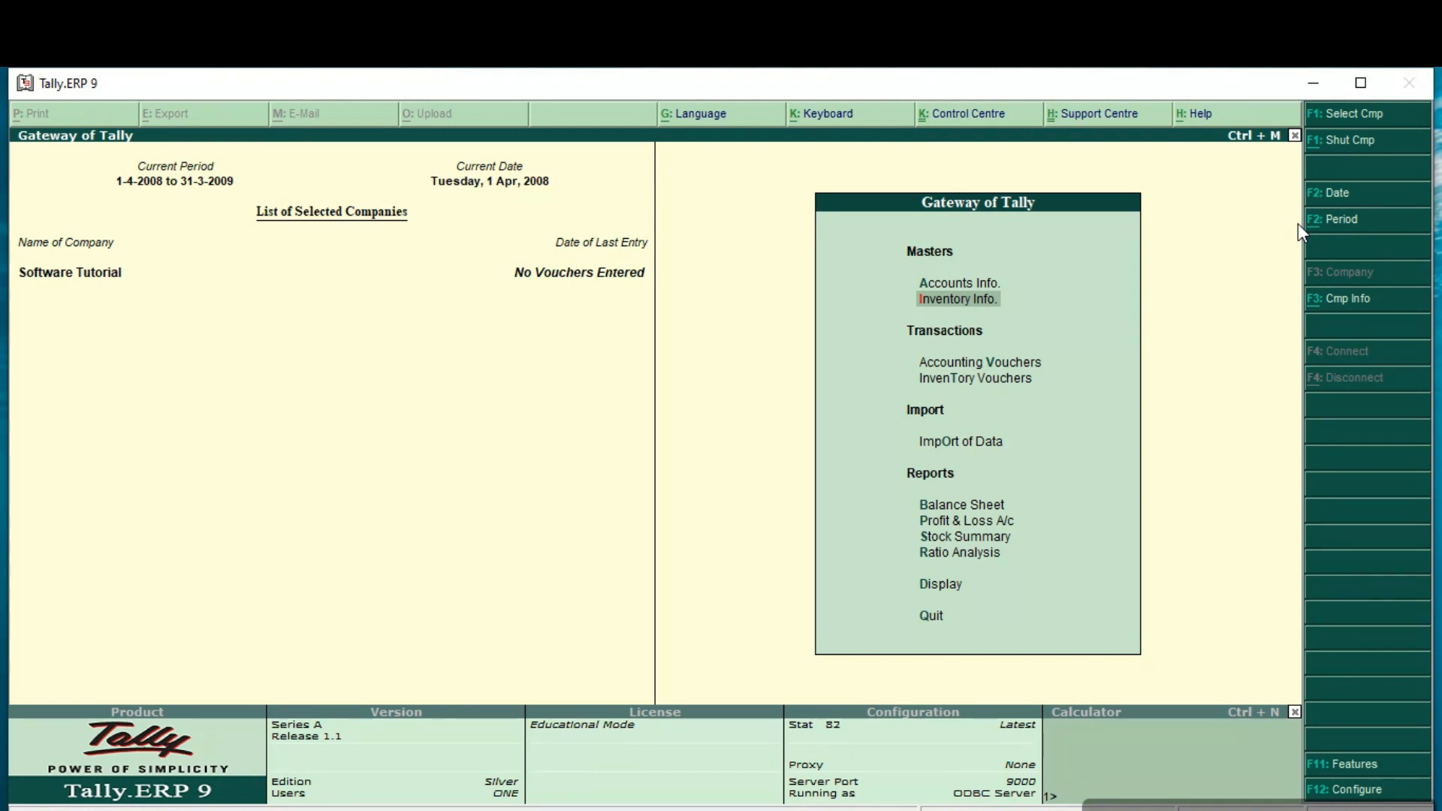
# Step: Open Inventory Info. and look over its Stock Groups, Stock Items and Units of Measure entries
pyautogui.press('Return')
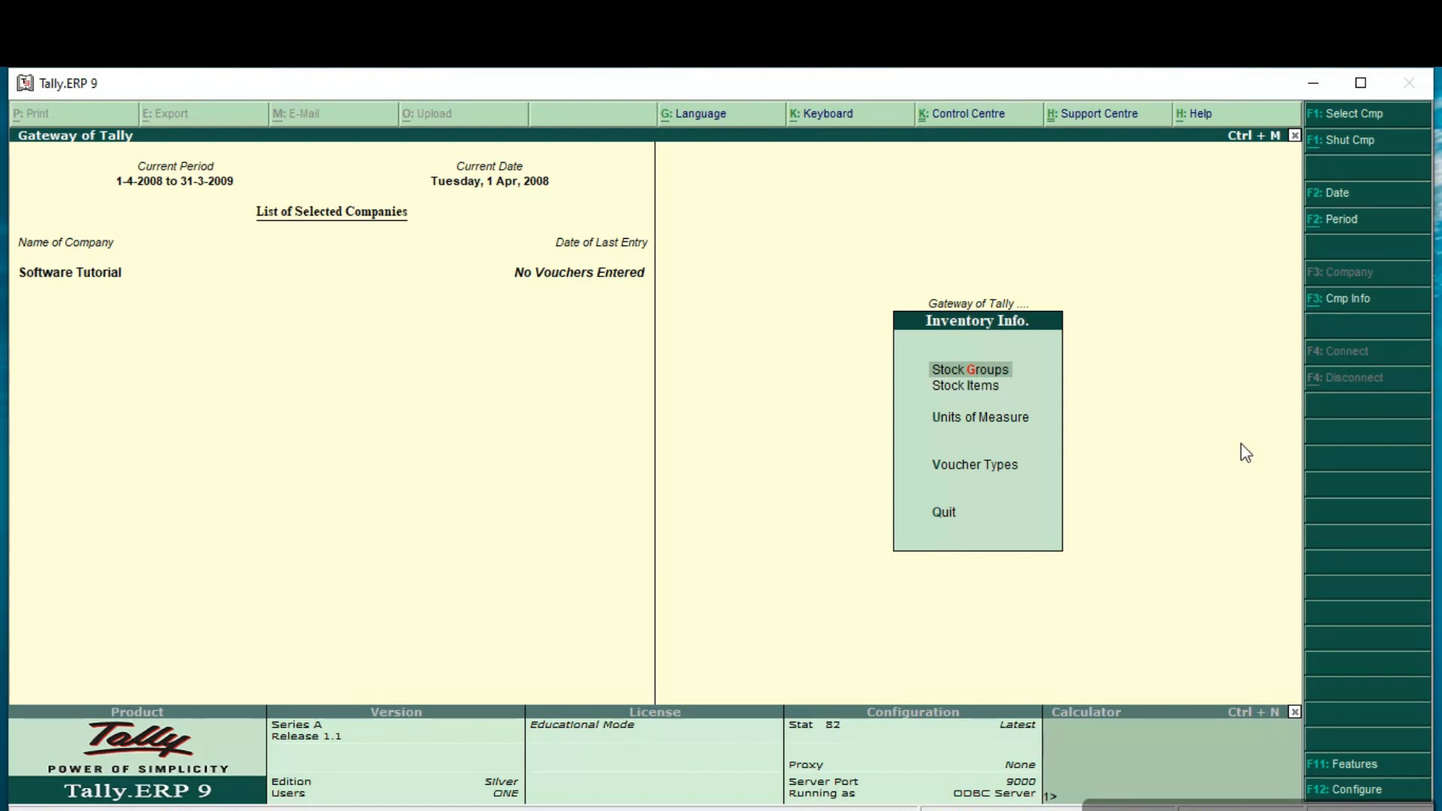
pyautogui.press('Down')
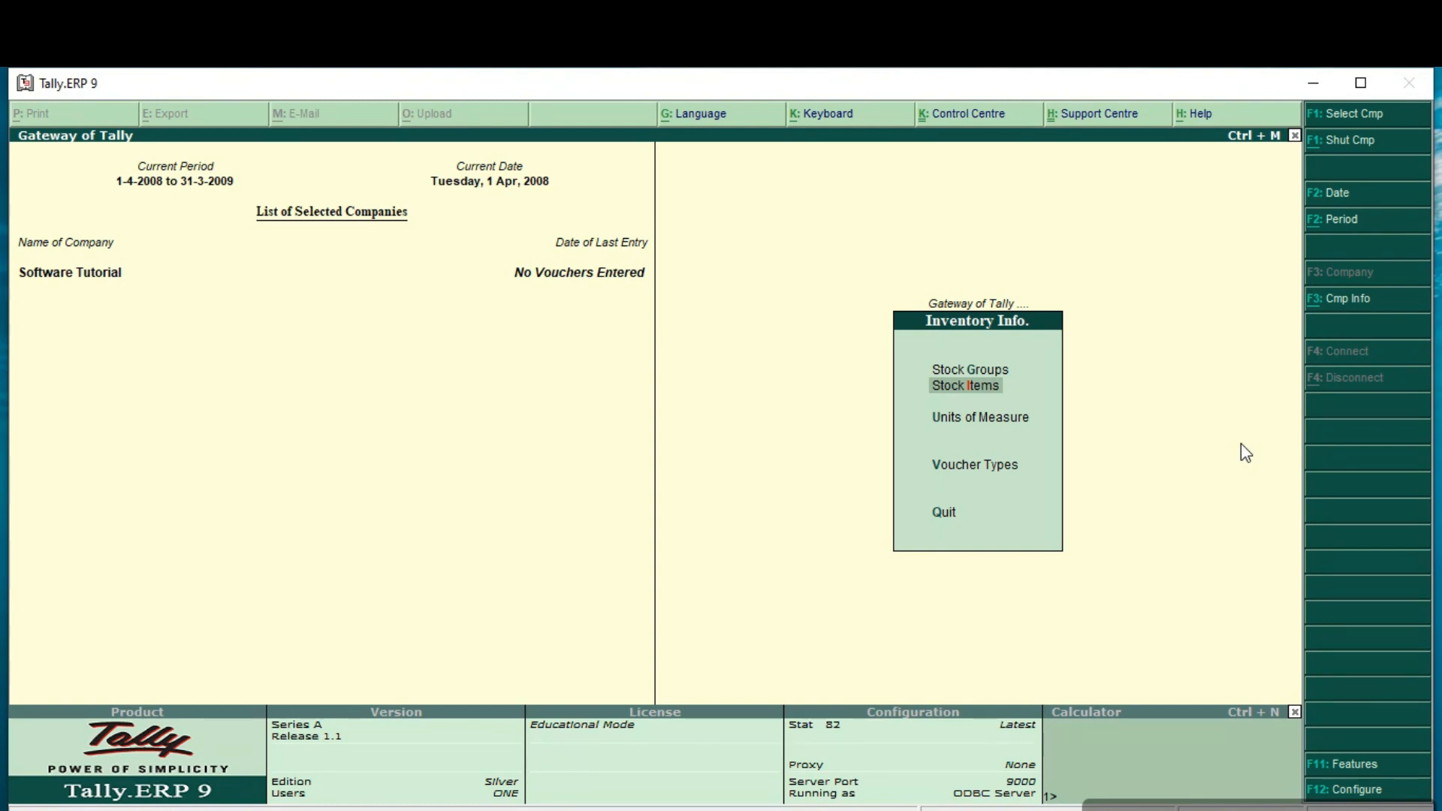
pyautogui.press('Up')
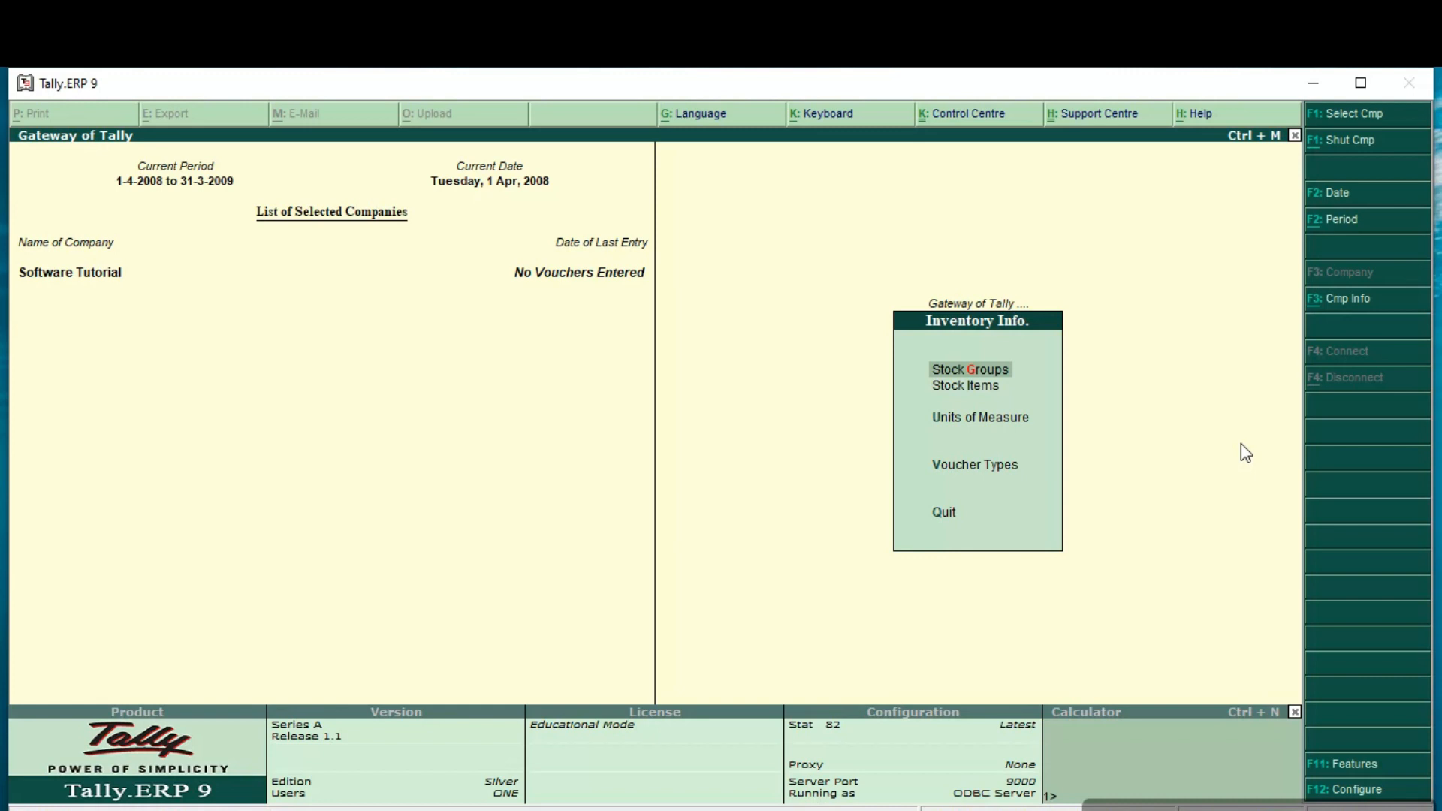
pyautogui.press('Down')
pyautogui.press('Down')
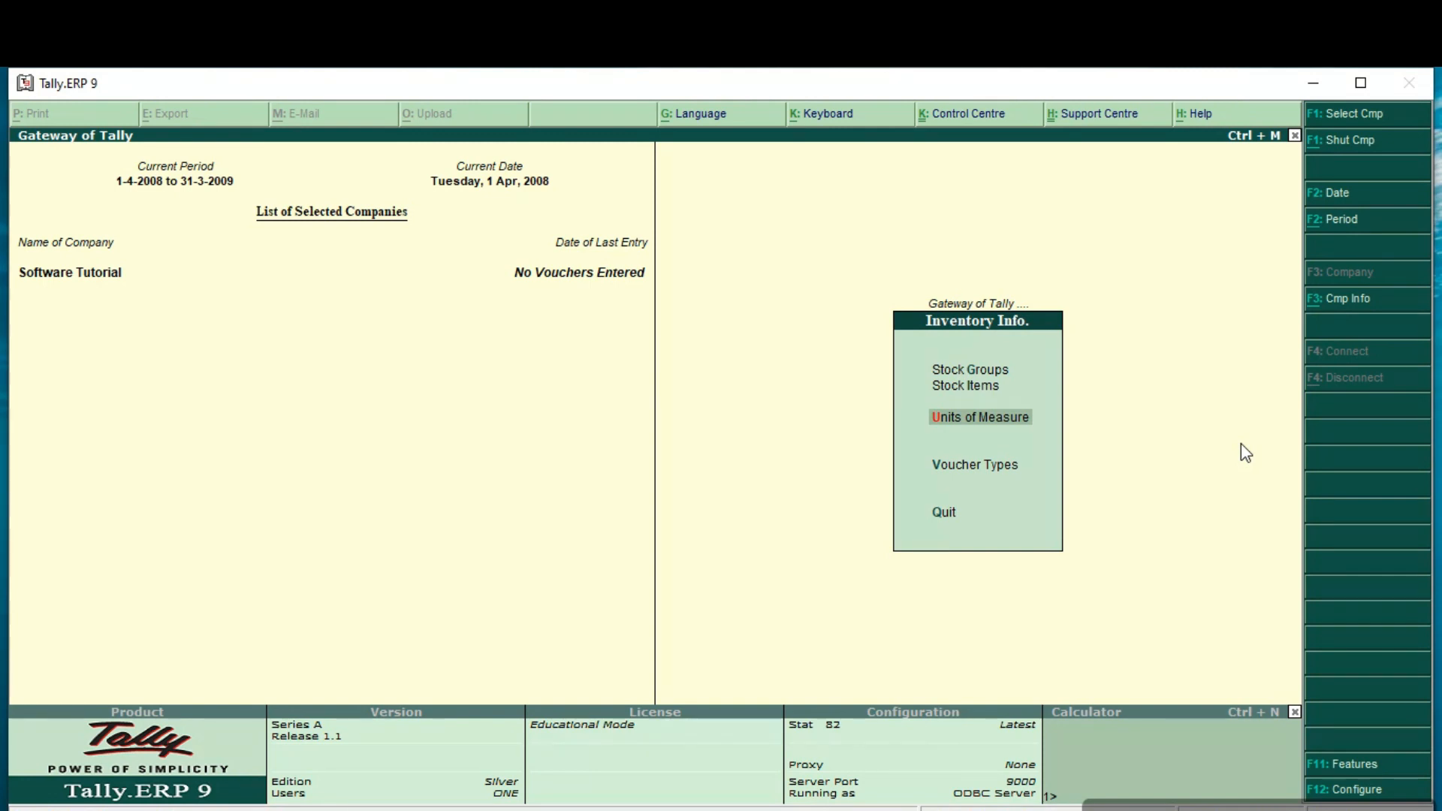
pyautogui.press('Up')
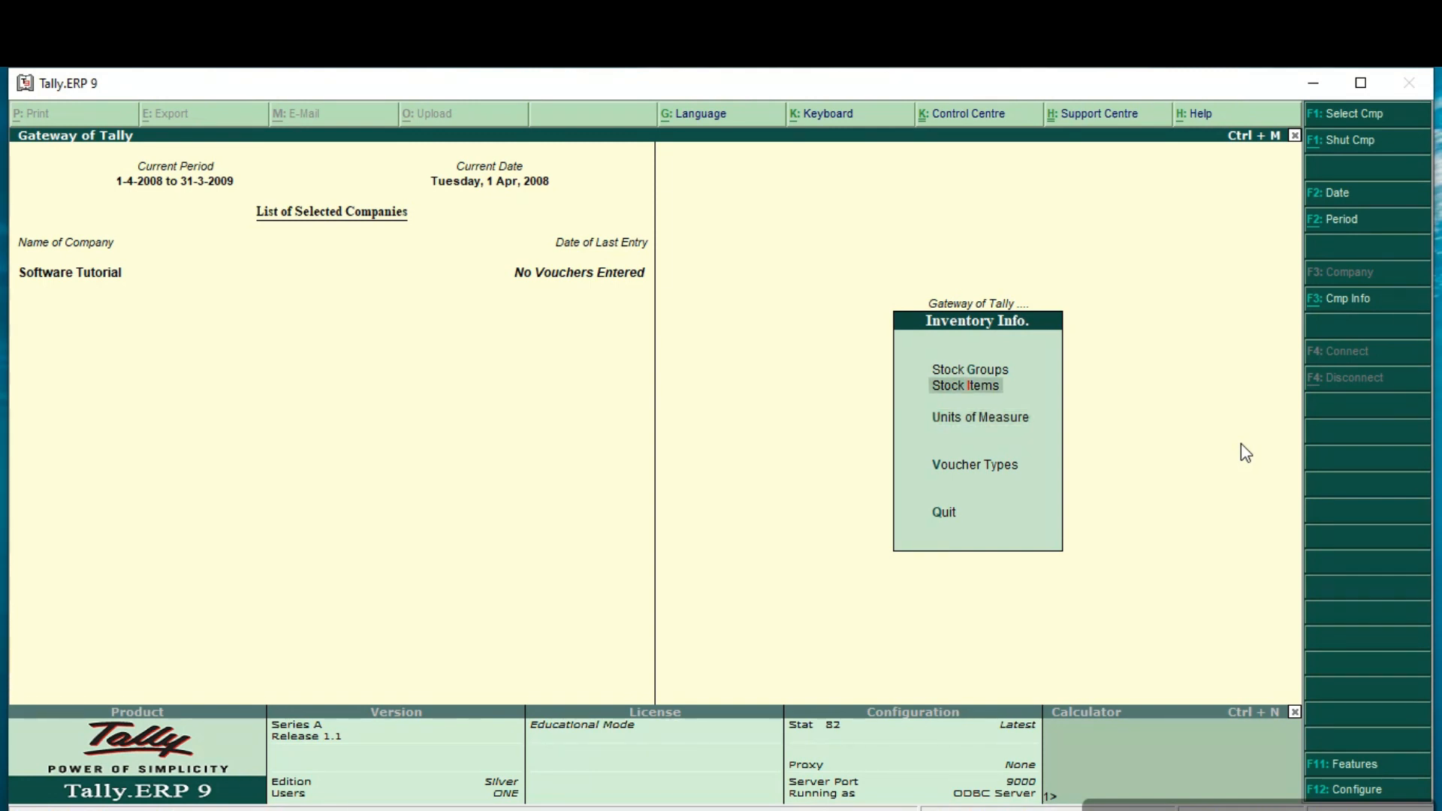
pyautogui.press('Down')
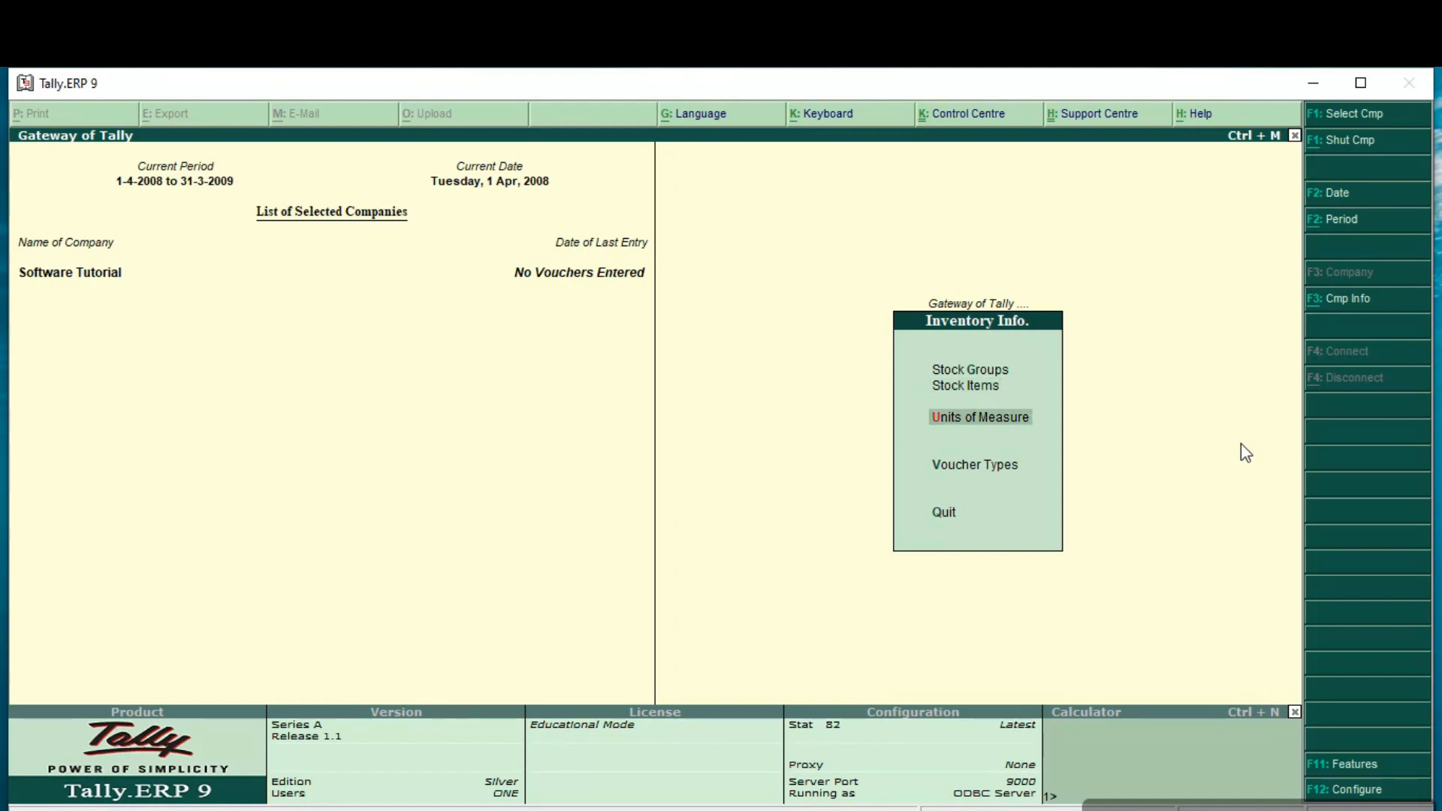
pyautogui.press('Up')
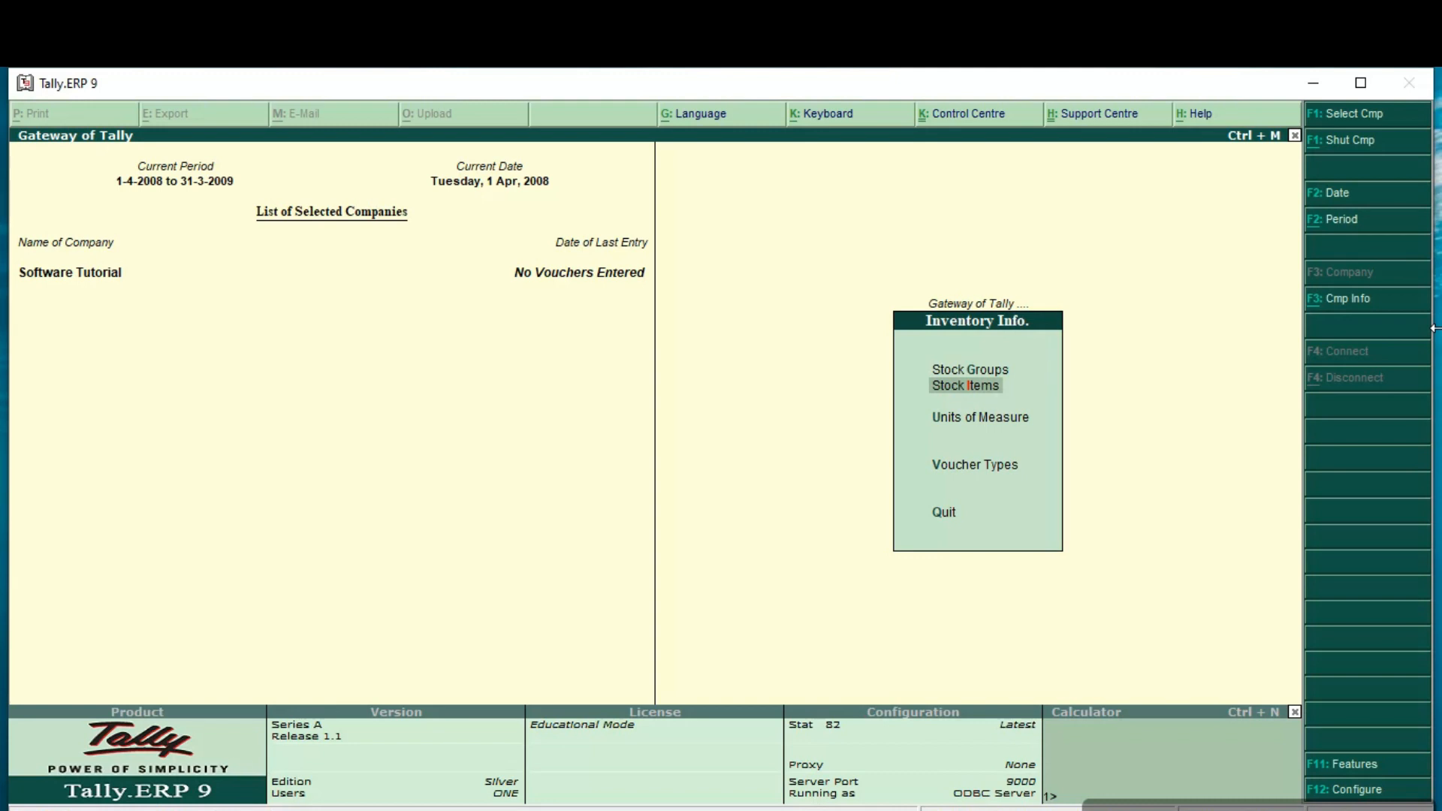
# Step: Create a single stock group named Garments under Primary, keeping the item quantities option at No
pyautogui.press('Up')
pyautogui.press('Return')
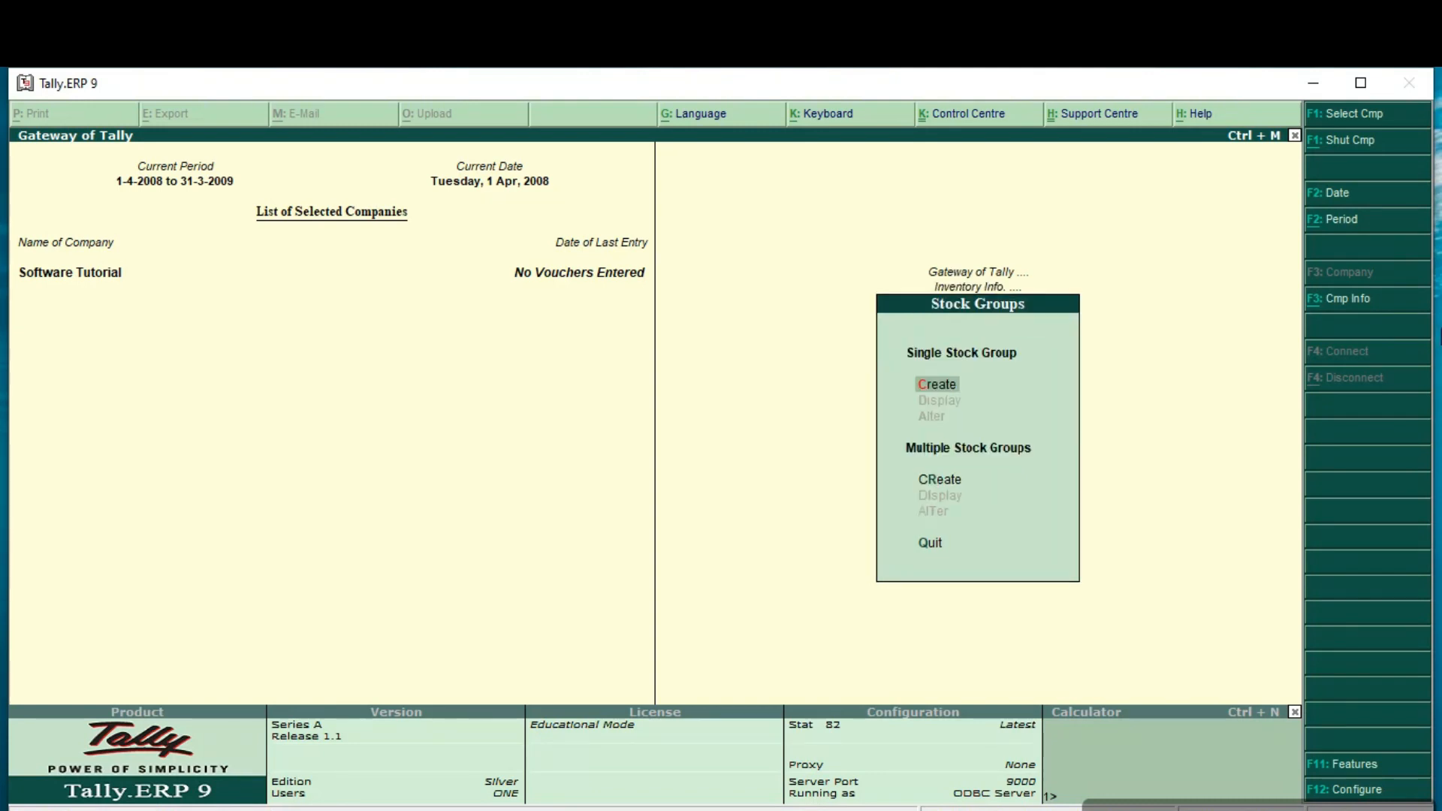
pyautogui.press('Return')
pyautogui.write('GA')
pyautogui.press('BackSpace')
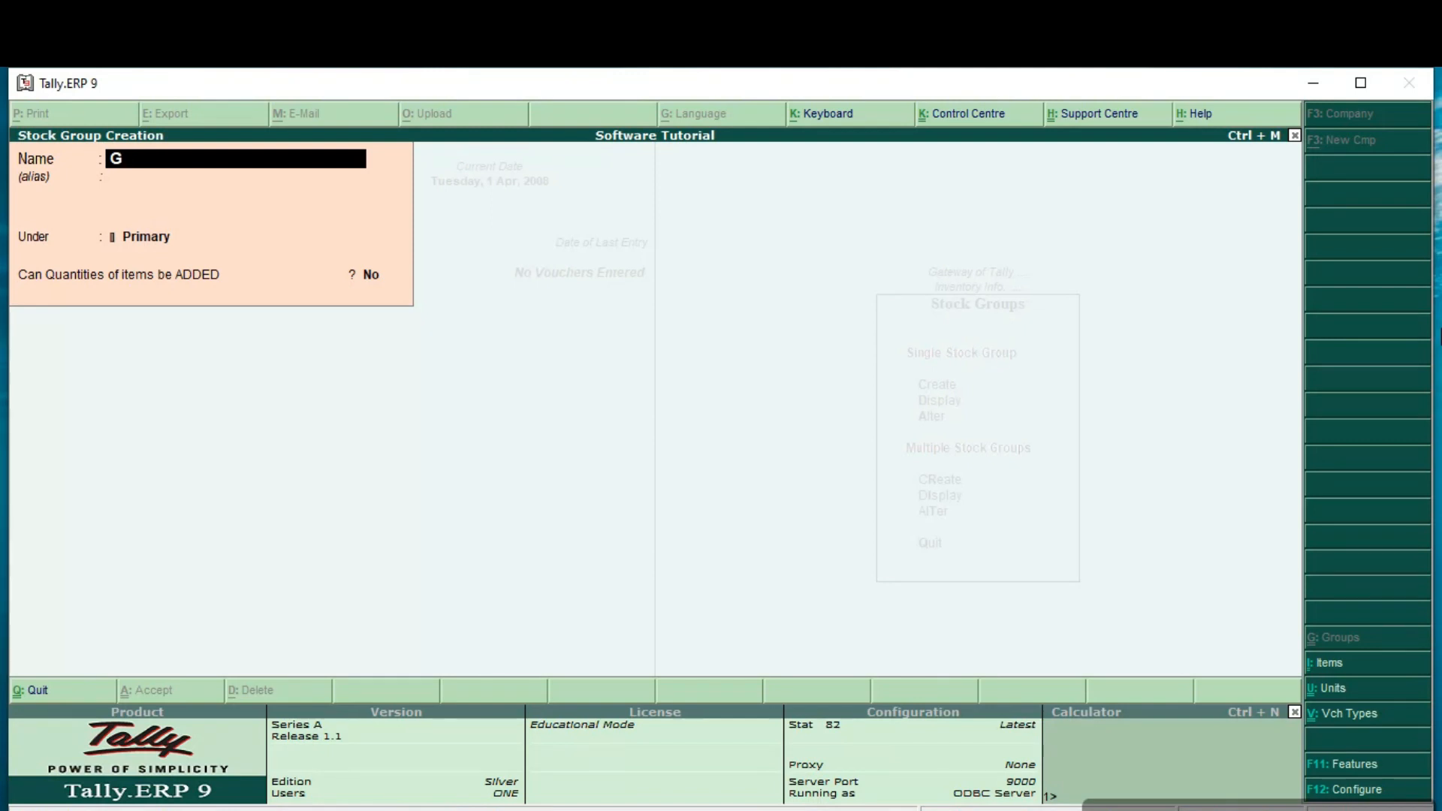
pyautogui.write('arments')
pyautogui.press('Return')
pyautogui.press('Return')
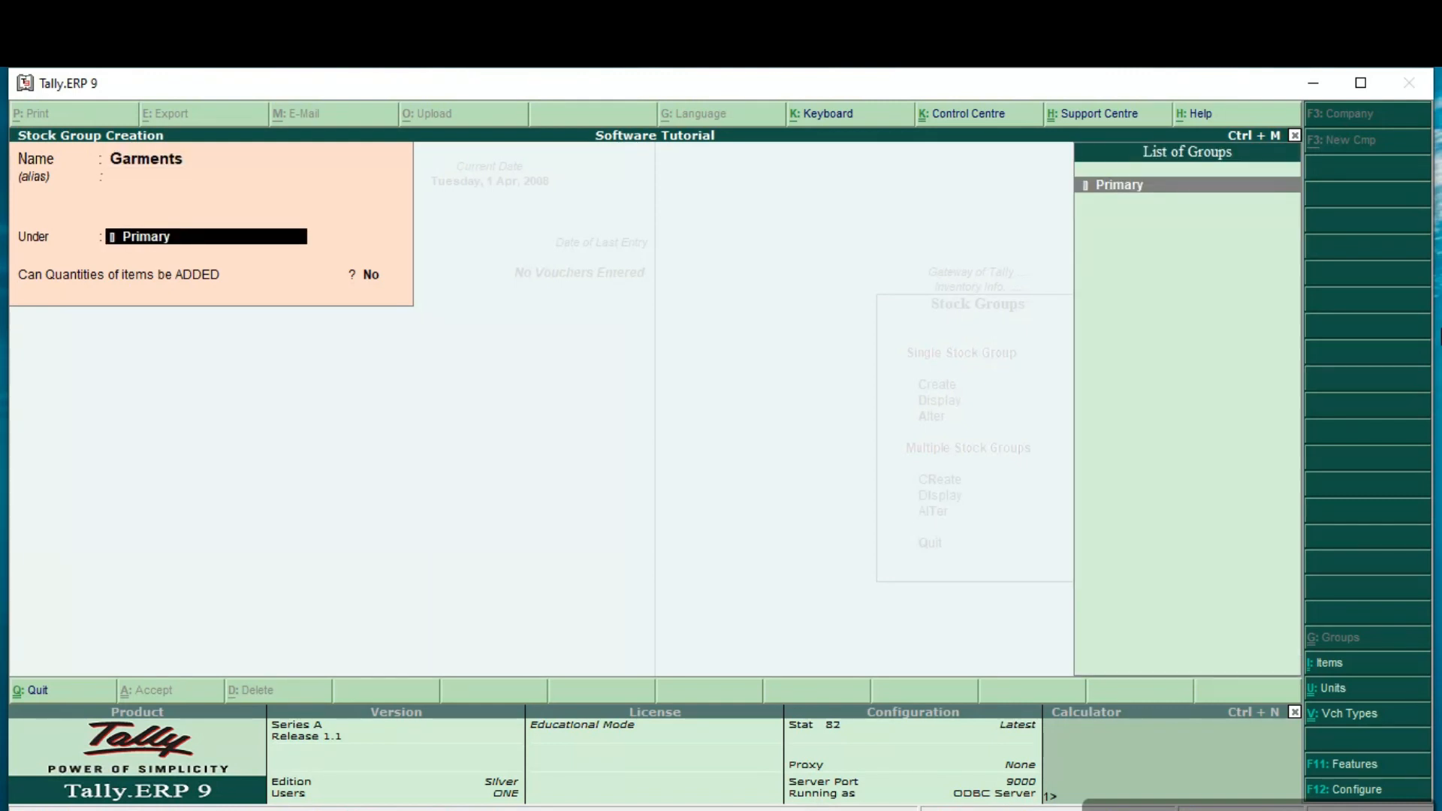
pyautogui.press('Return')
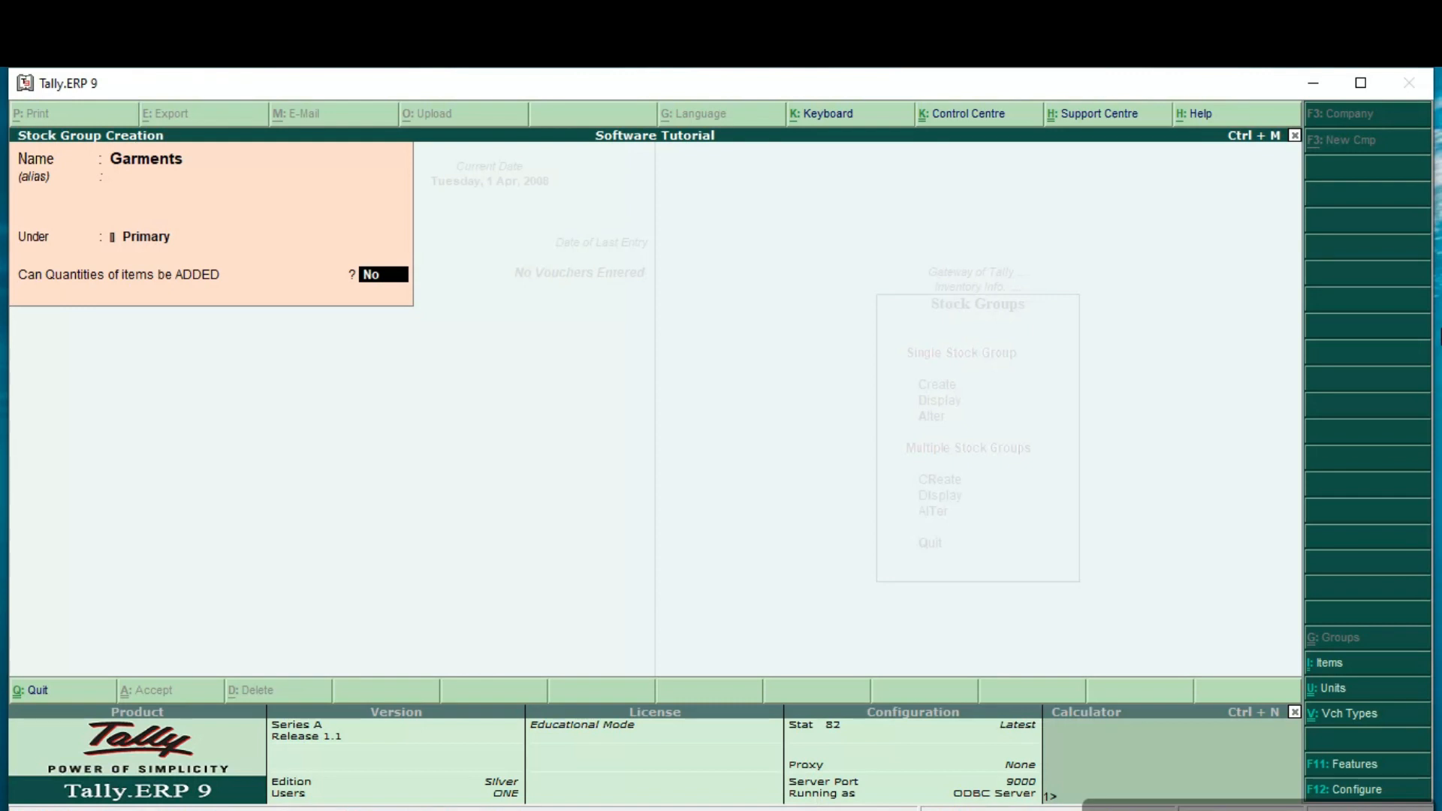
pyautogui.press('Return')
# Step: Create a stock group named Stationery under Primary and save it
pyautogui.press('Return')
pyautogui.write('St')
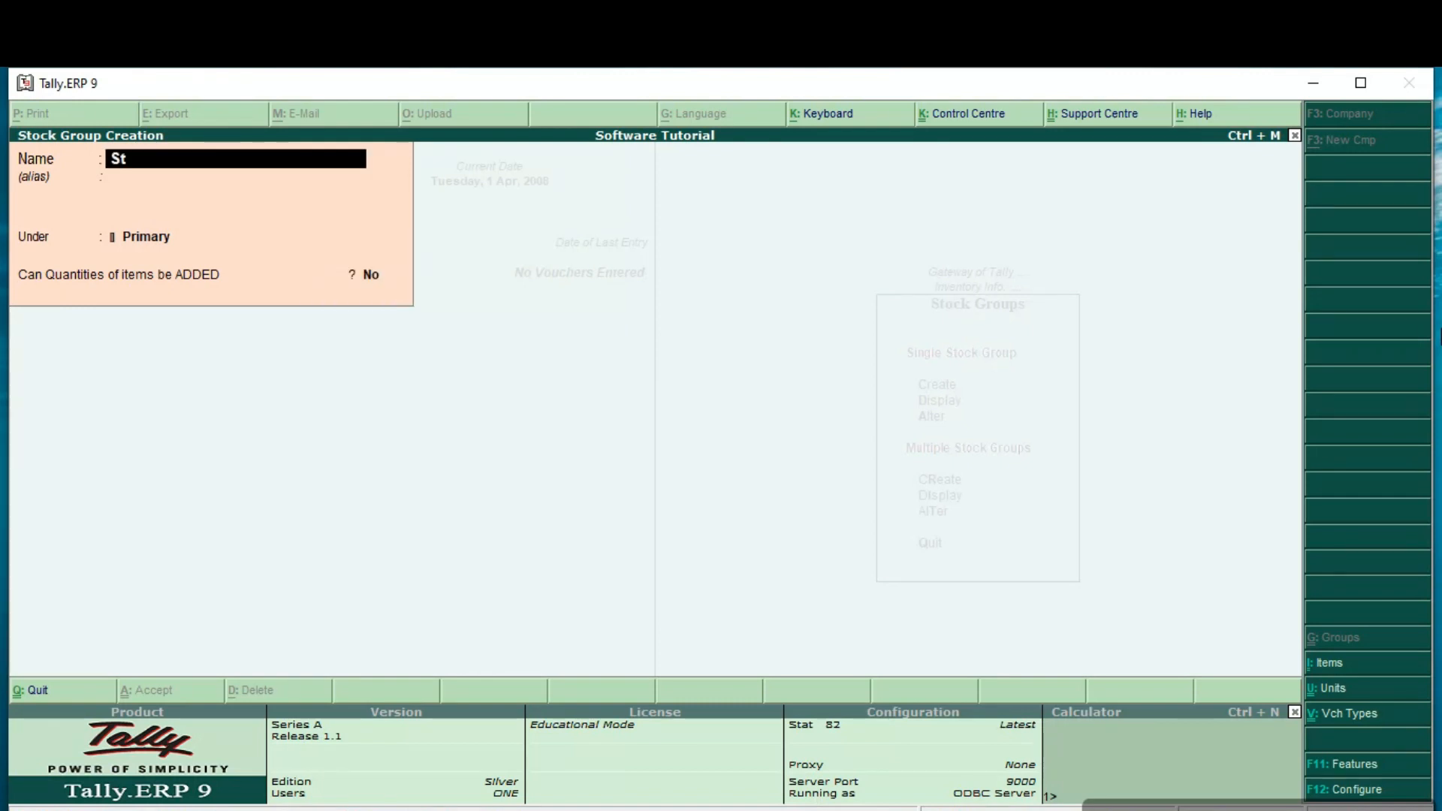
pyautogui.write('ationery')
pyautogui.press('Return')
pyautogui.press('Return')
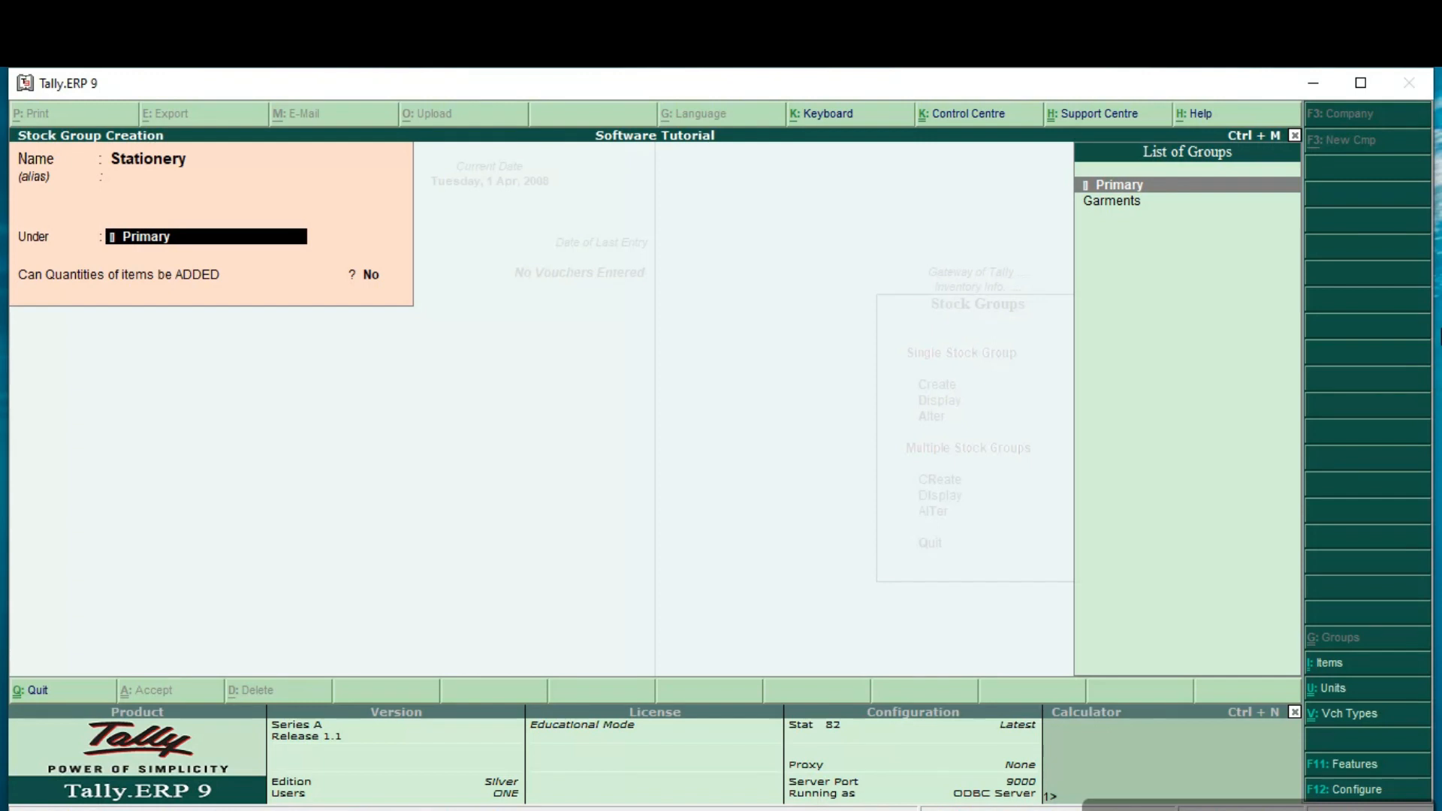
pyautogui.hotkey('ctrl', 'a')
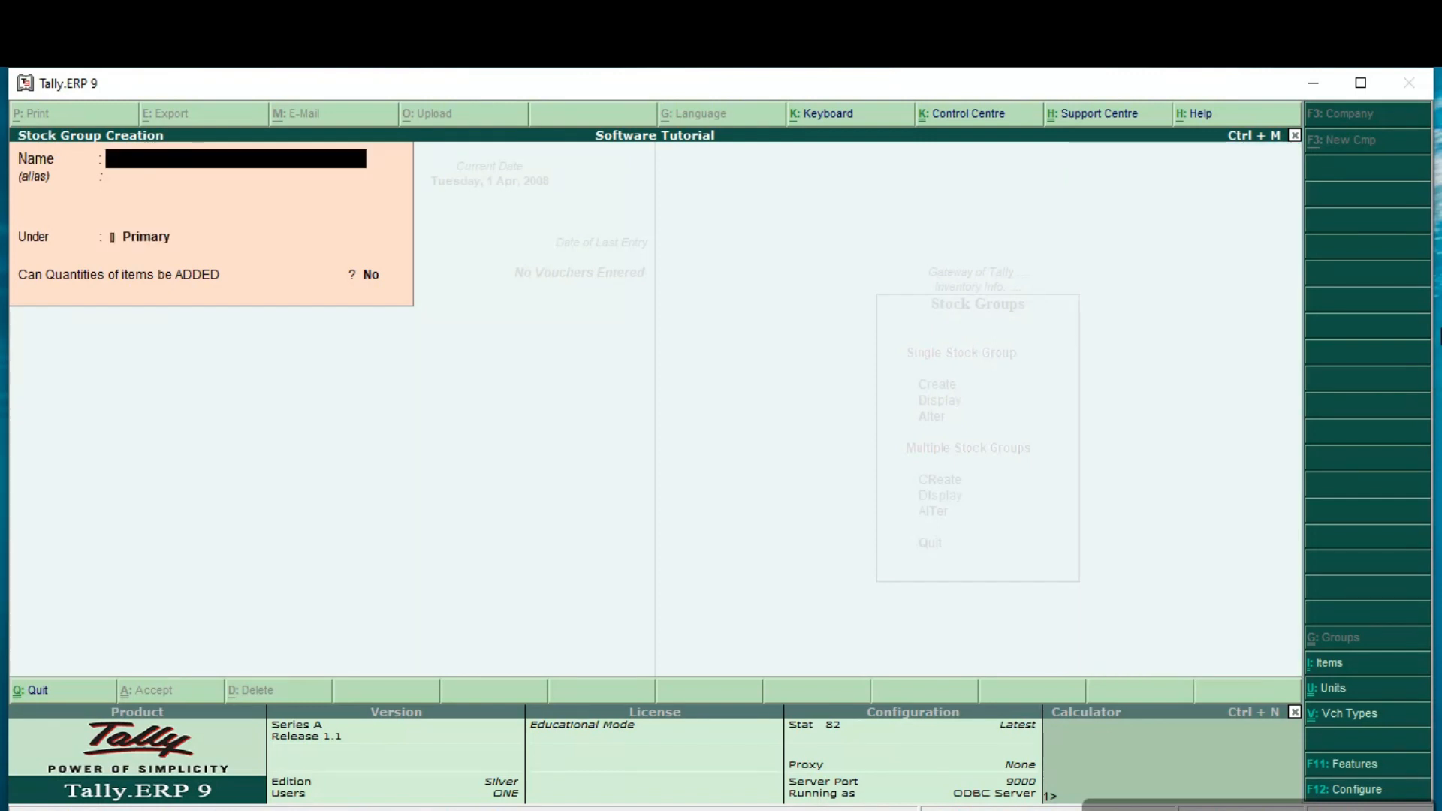
# Step: Create a stock group named Confectionery under Primary with the default settings
pyautogui.write('Confectionery')
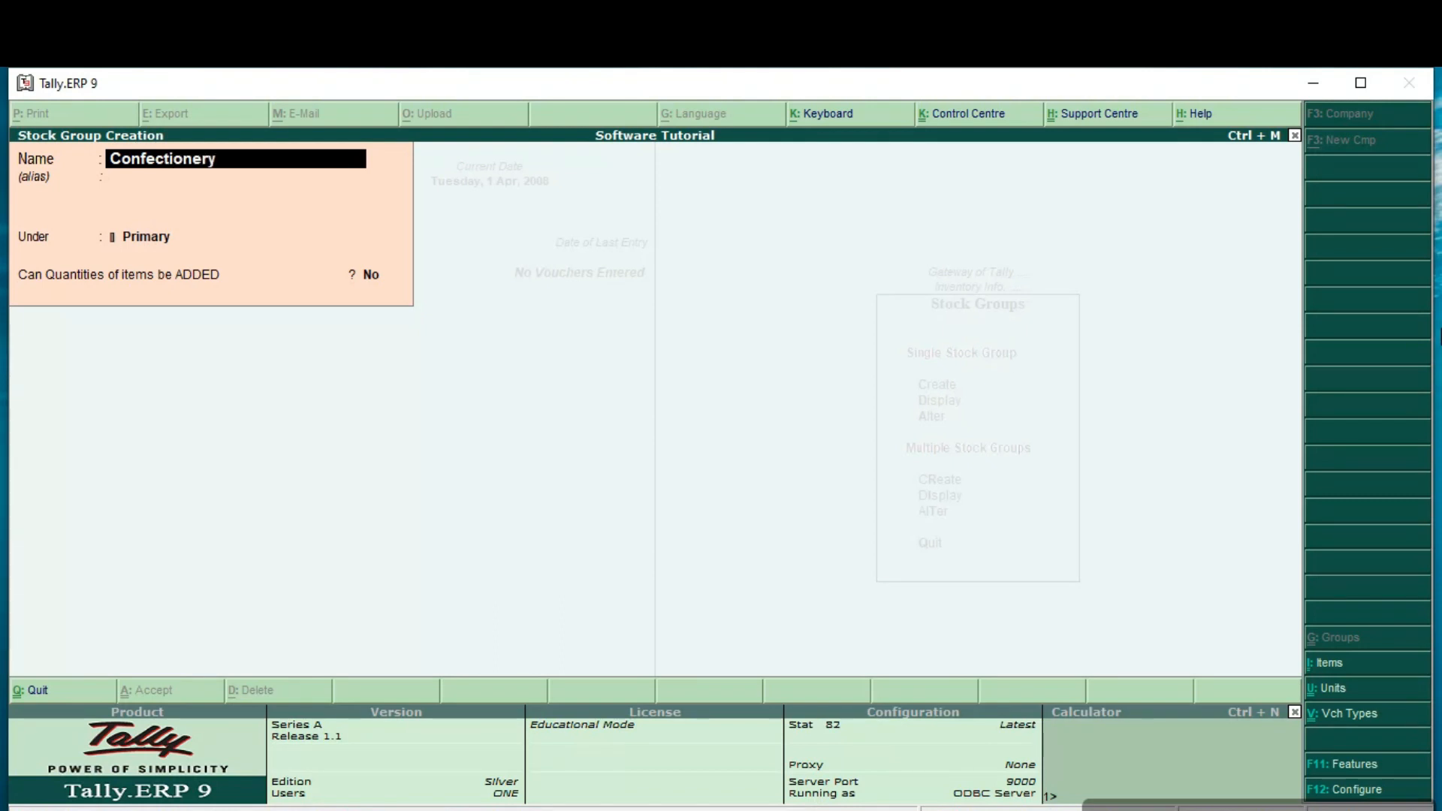
pyautogui.press('Return')
# Step: Create a stock group named Electronics with the default parent and quantity settings
pyautogui.press('Return')
pyautogui.press('Return')
pyautogui.press('Return')
# Step: Create a stock group named Dairy Products with the default parent and quantity settings
pyautogui.press('Return')
pyautogui.write('Electronics')
pyautogui.press('Return')
pyautogui.press('Return')
pyautogui.press('Return')
pyautogui.press('Return')
pyautogui.write('Dairy Products')
pyautogui.press('Return')
pyautogui.press('Return')
pyautogui.press('Return')
pyautogui.press('Return')
pyautogui.press('Return')
# Step: Create a stock group named Non Dairy Products under Primary with the default settings
pyautogui.write('Non Dairy')
pyautogui.write('Products')
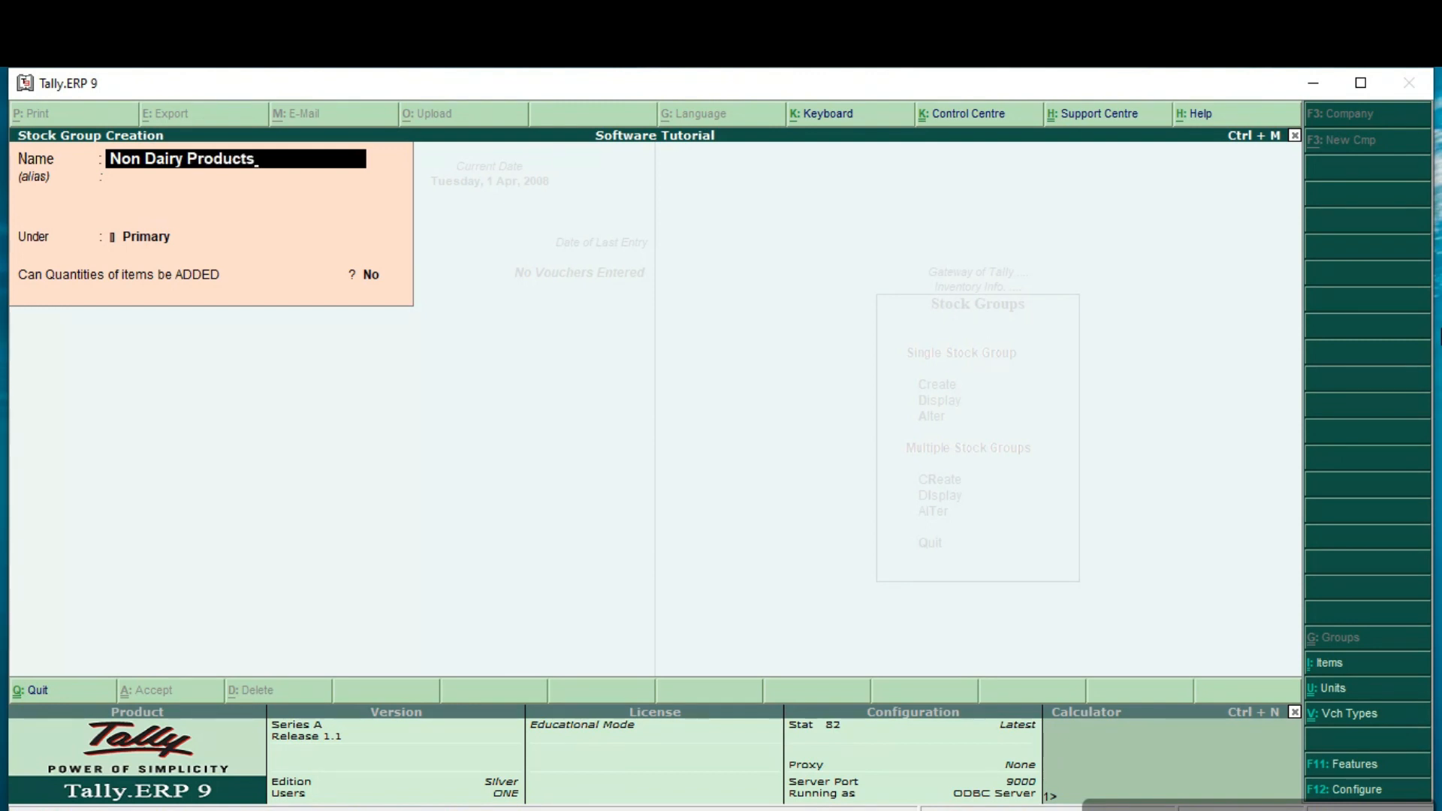
pyautogui.press('Return')
pyautogui.press('Return')
pyautogui.press('Return')
pyautogui.press('Return')
# Step: Create a stock group named Sports under Primary and accept it
pyautogui.write('Sports')
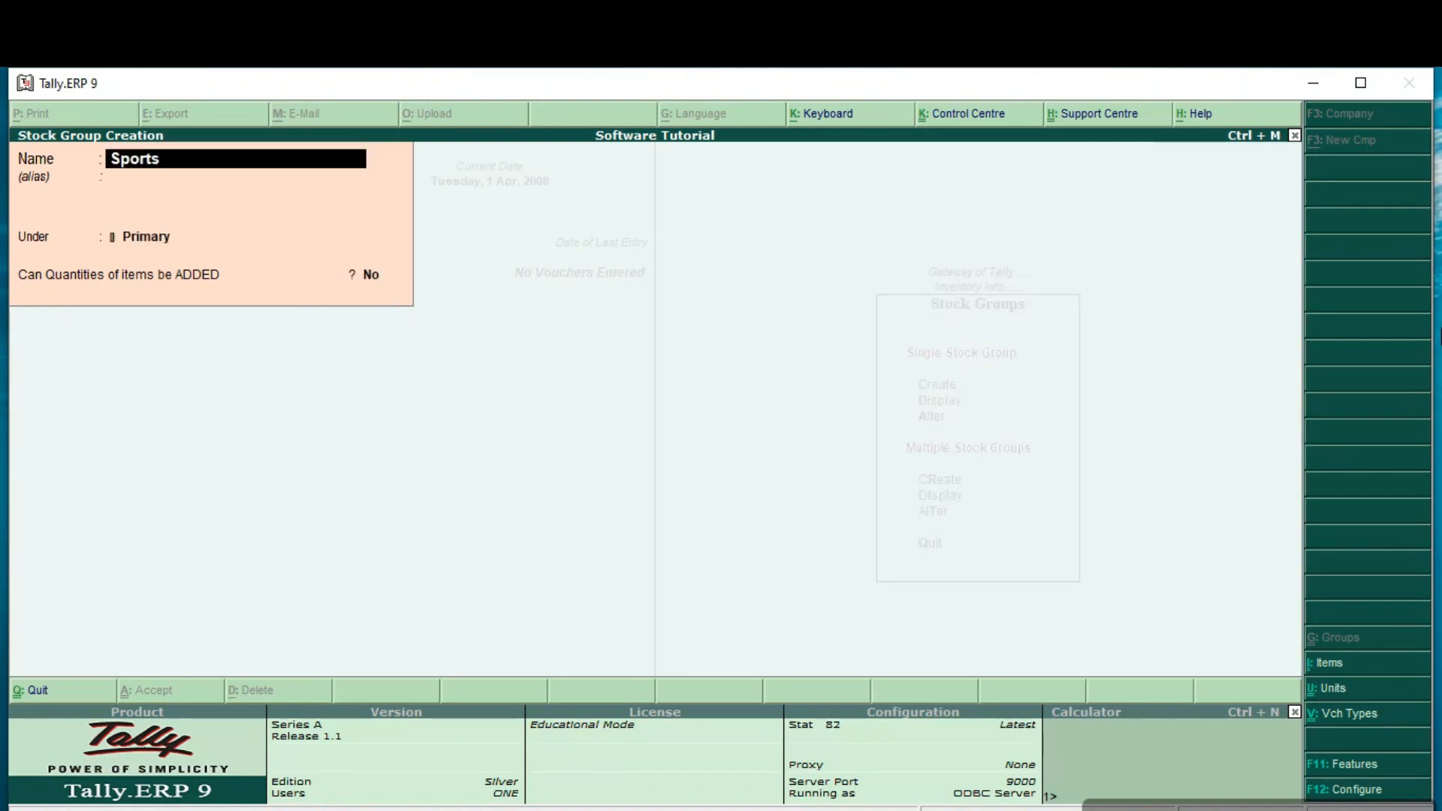
pyautogui.press('Return')
pyautogui.press('Return')
pyautogui.press('Return')
pyautogui.press('Return')
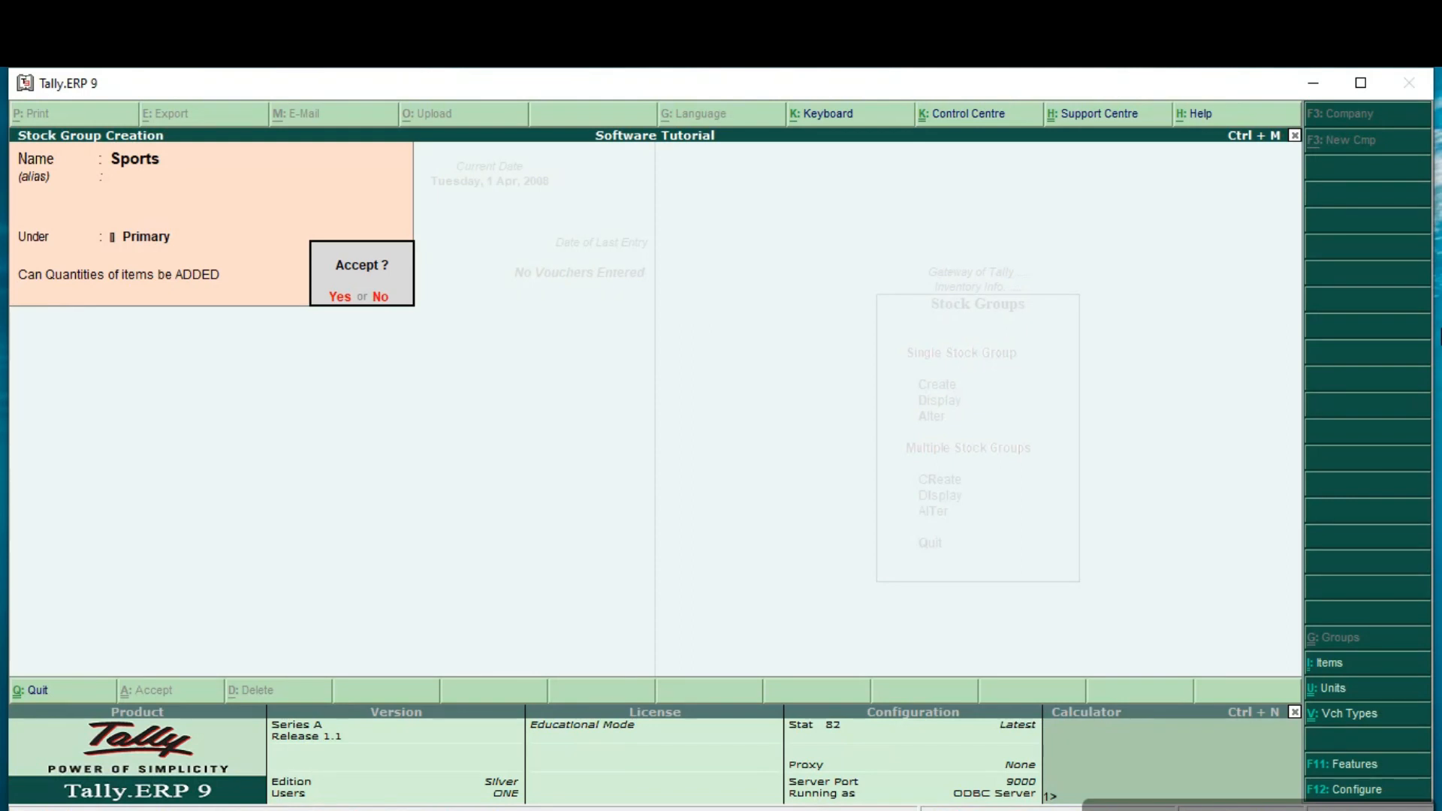
# Step: Leave stock group creation and display the details of the Confectionery stock group
pyautogui.press('Return')
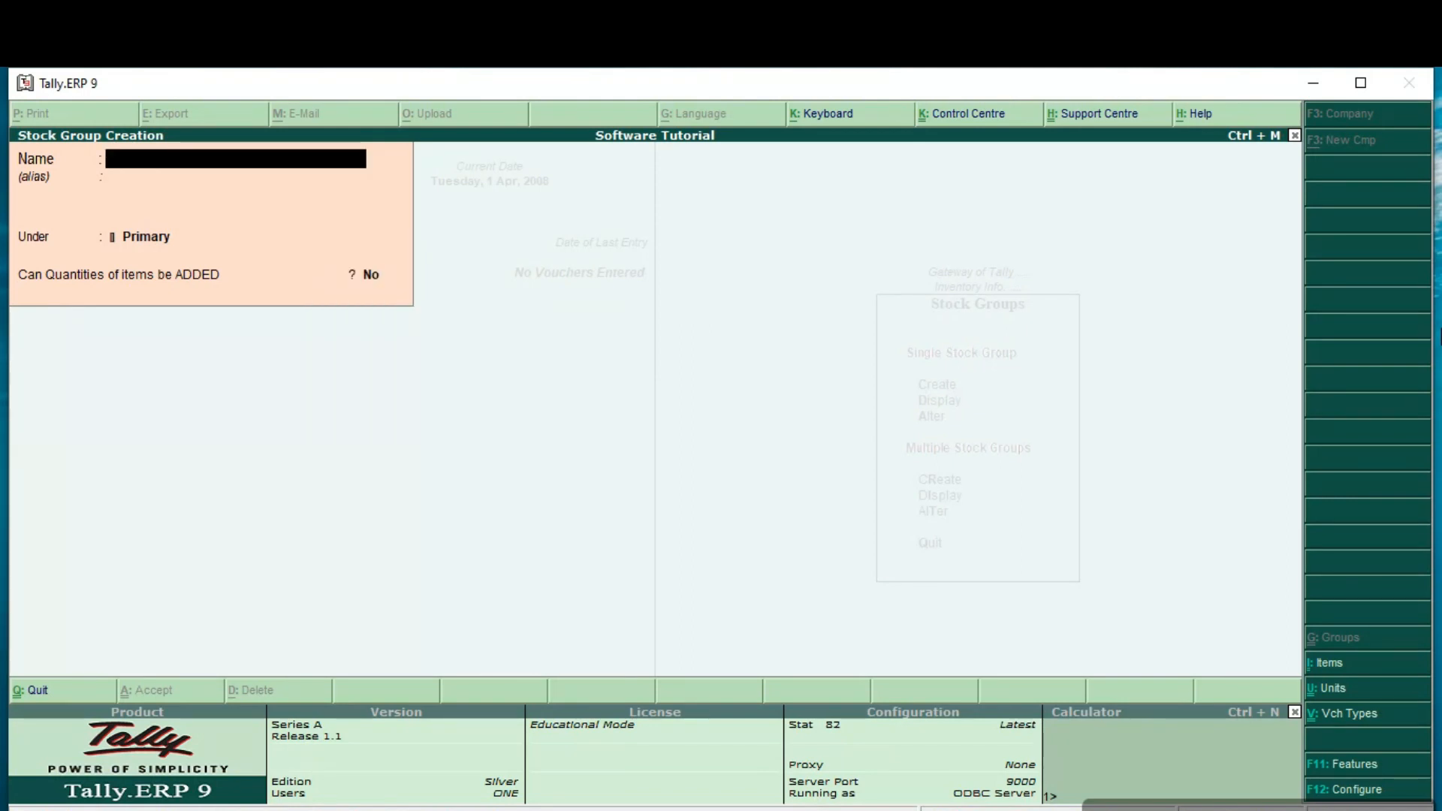
pyautogui.press('Escape')
pyautogui.press('Return')
pyautogui.press('Down')
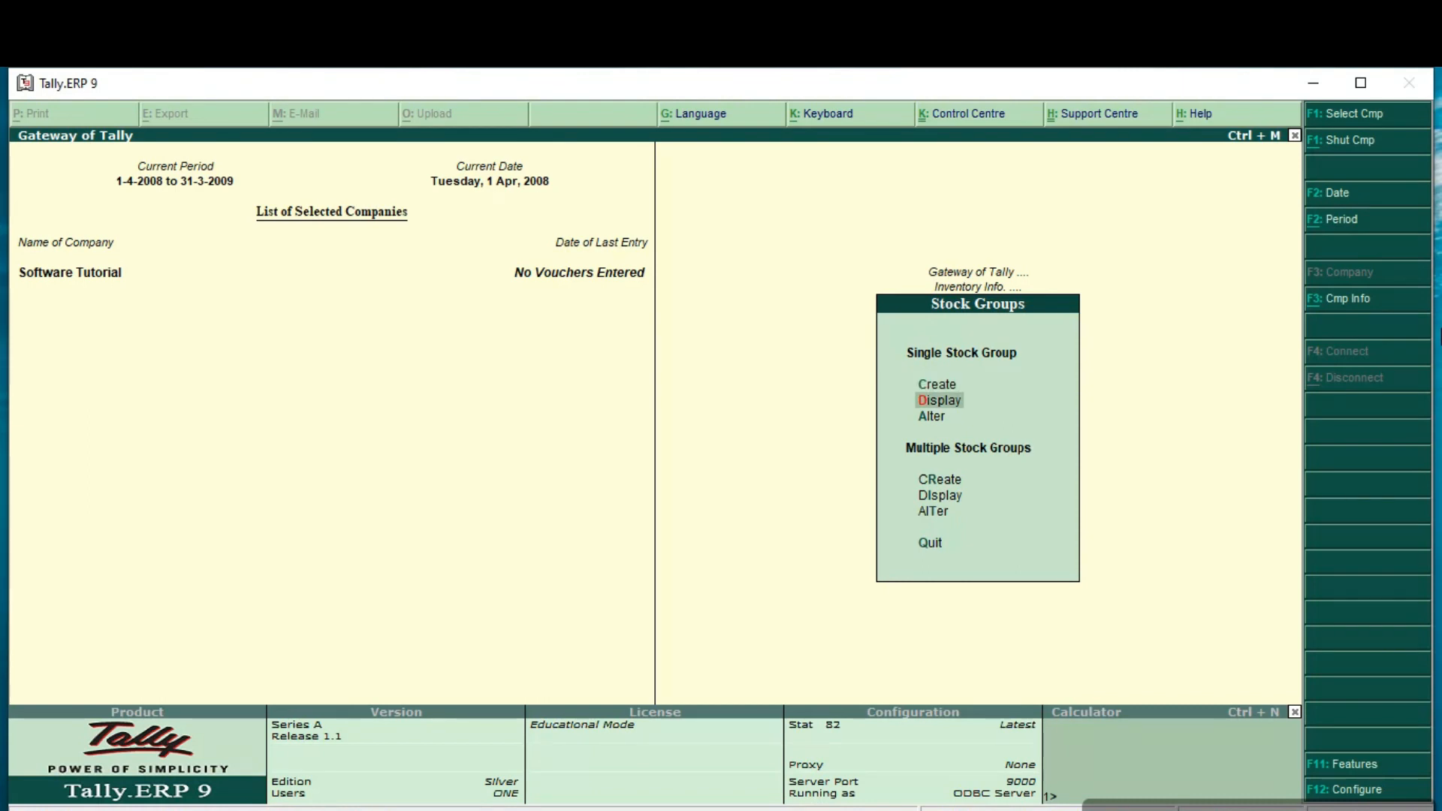
pyautogui.press('Return')
pyautogui.press('Return')
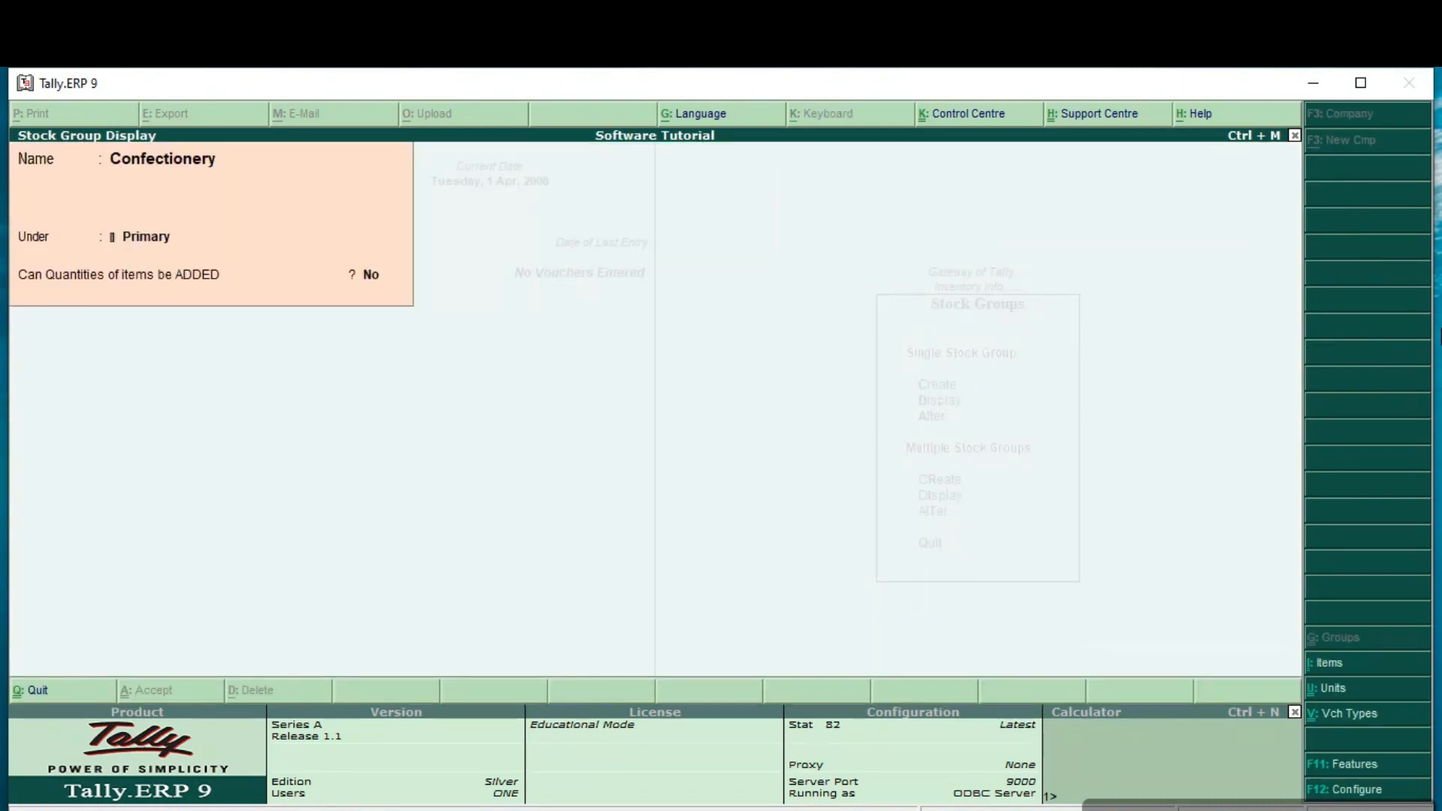
# Step: Browse the details of the stock groups following Confectionery and close the single stock group display
pyautogui.press('pagedown')
pyautogui.press('pagedown')
pyautogui.press('pagedown')
pyautogui.press('pagedown')
pyautogui.press('pagedown')
pyautogui.press('pageup')
pyautogui.press('pageup')
pyautogui.press('pageup')
pyautogui.press('Escape')
pyautogui.press('Escape')
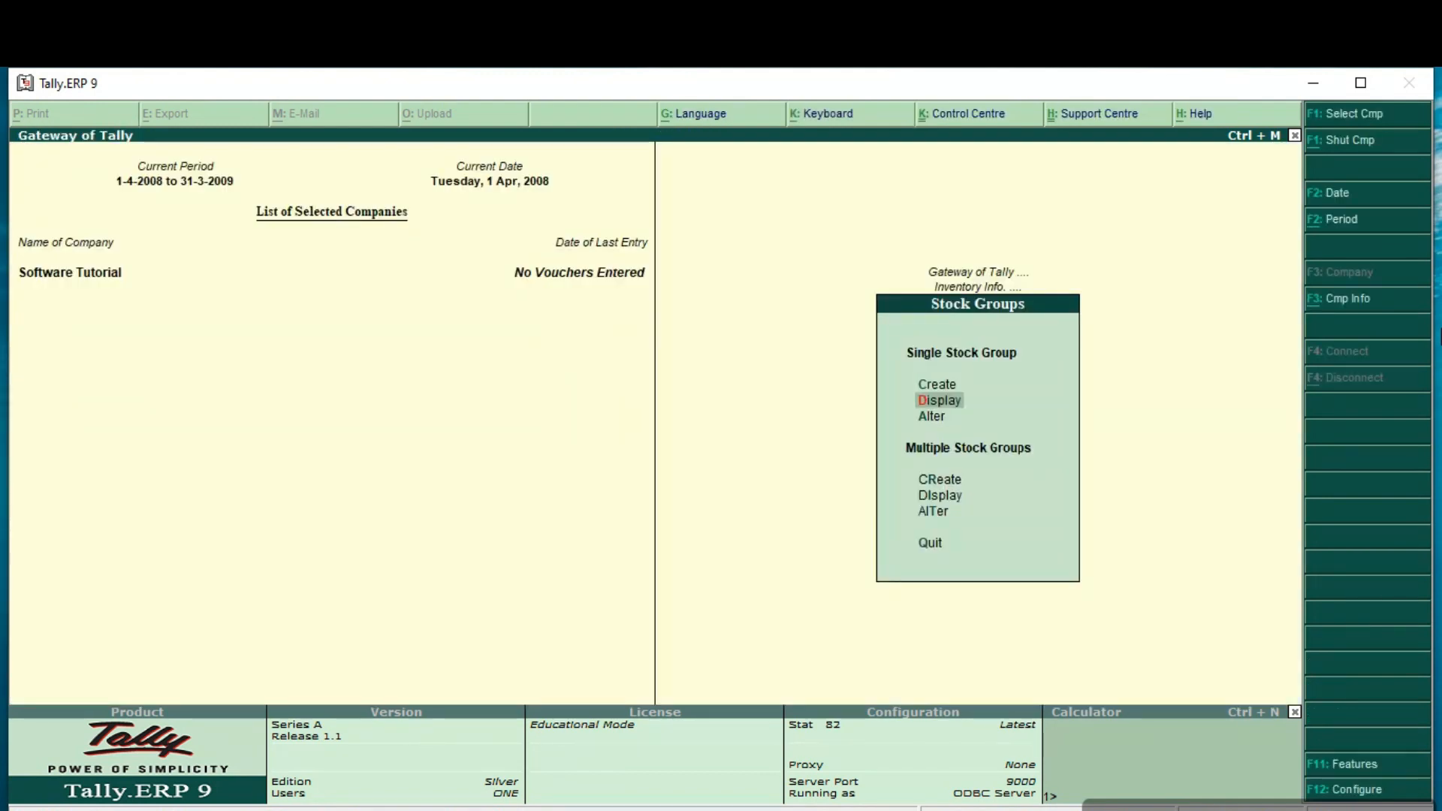
# Step: Review the multiple stock group display for All Items and leave the stock group section
pyautogui.press('Down')
pyautogui.press('Down')
pyautogui.press('Down')
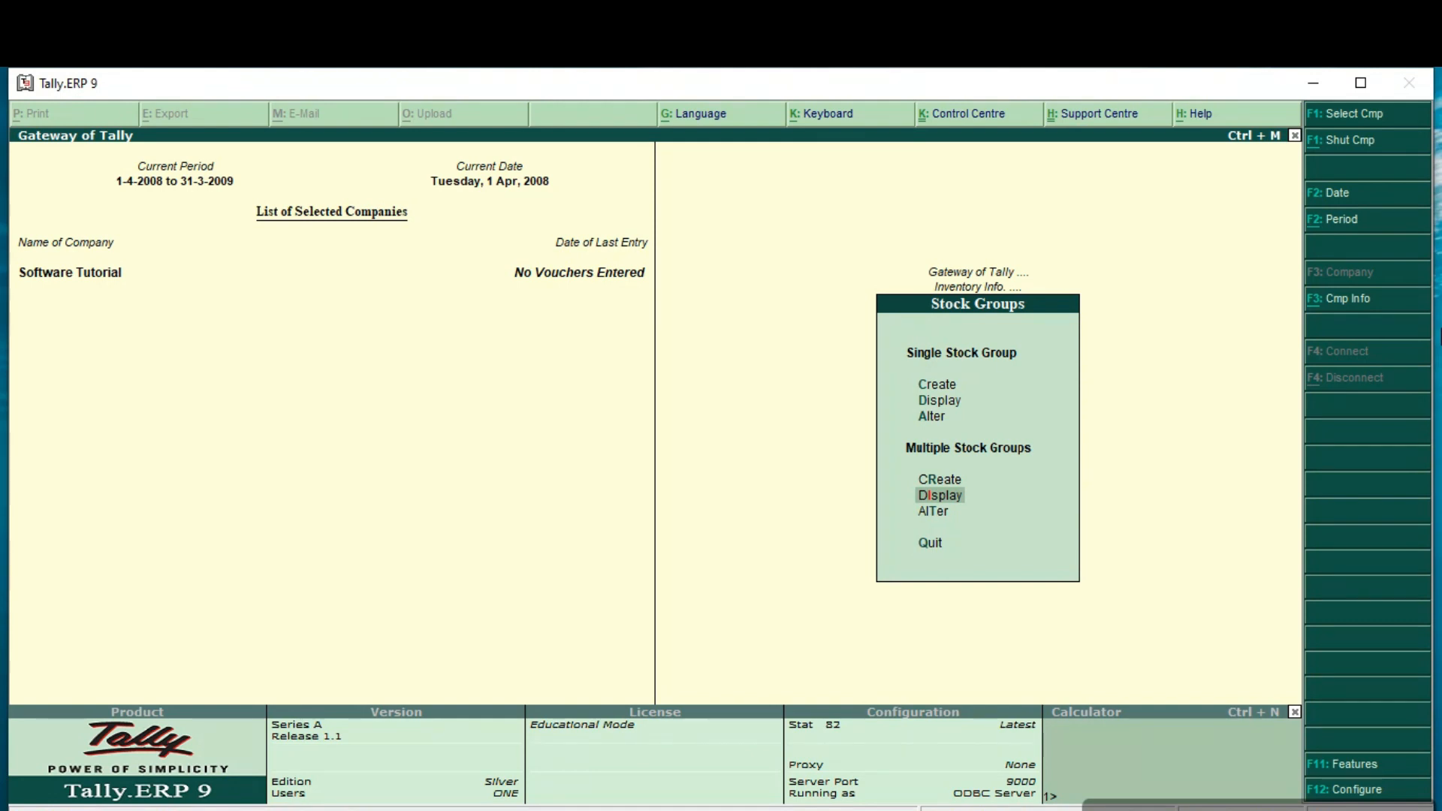
pyautogui.press('Return')
pyautogui.press('Return')
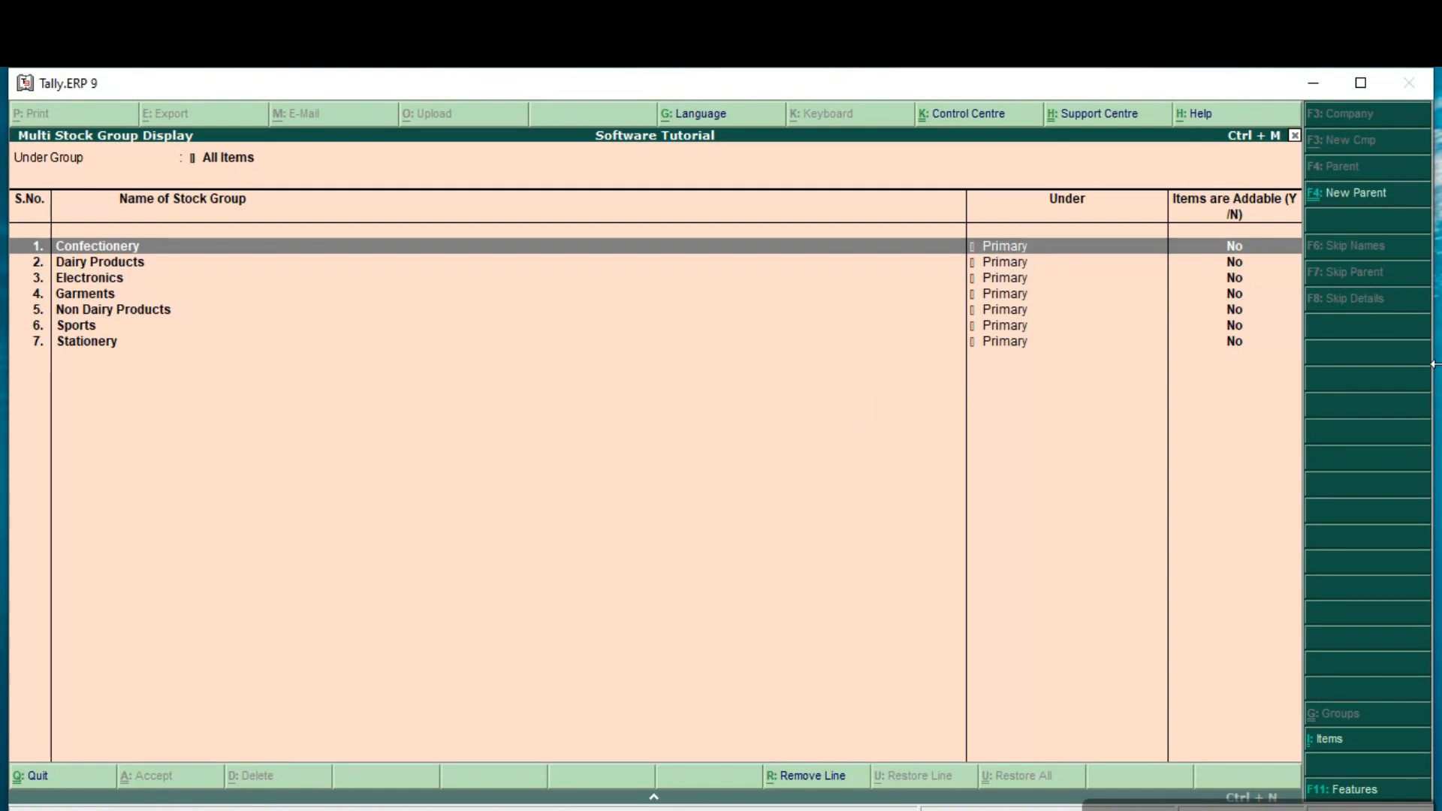
pyautogui.press('Escape')
pyautogui.press('Escape')
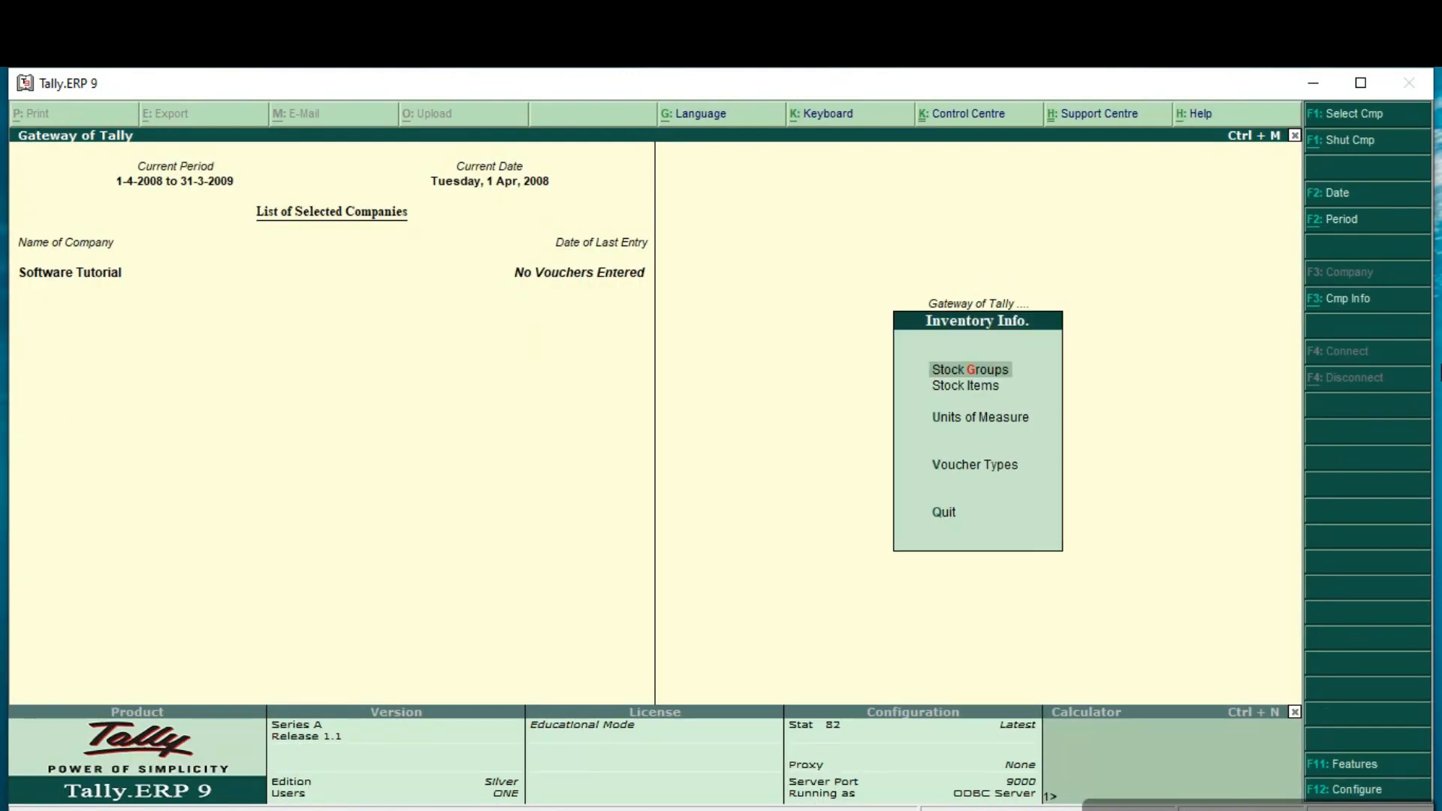
# Step: Start a single stock item named Shirt without an alias and place it under the Garments group
pyautogui.press('Down')
pyautogui.press('Return')
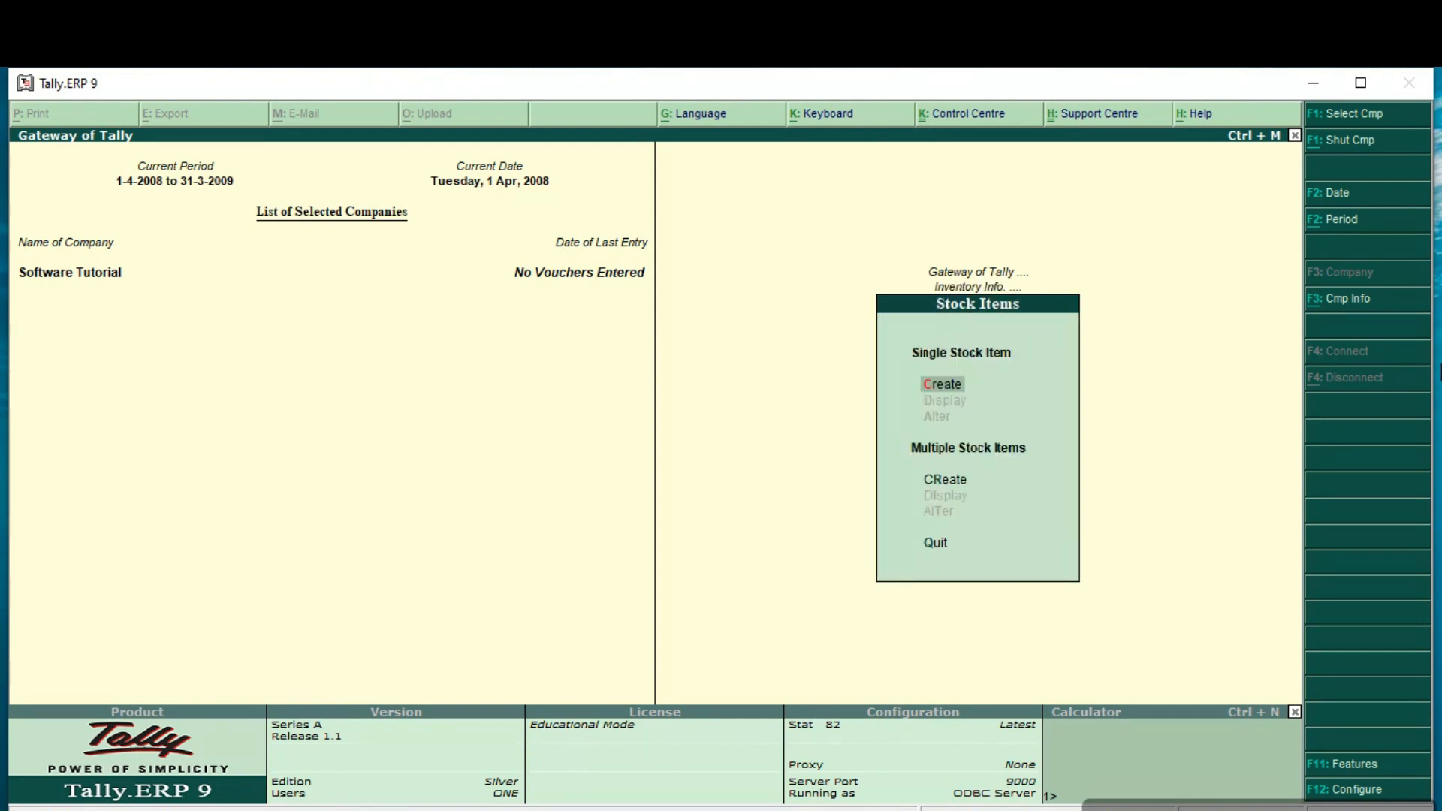
pyautogui.press('Return')
pyautogui.write('Shirt')
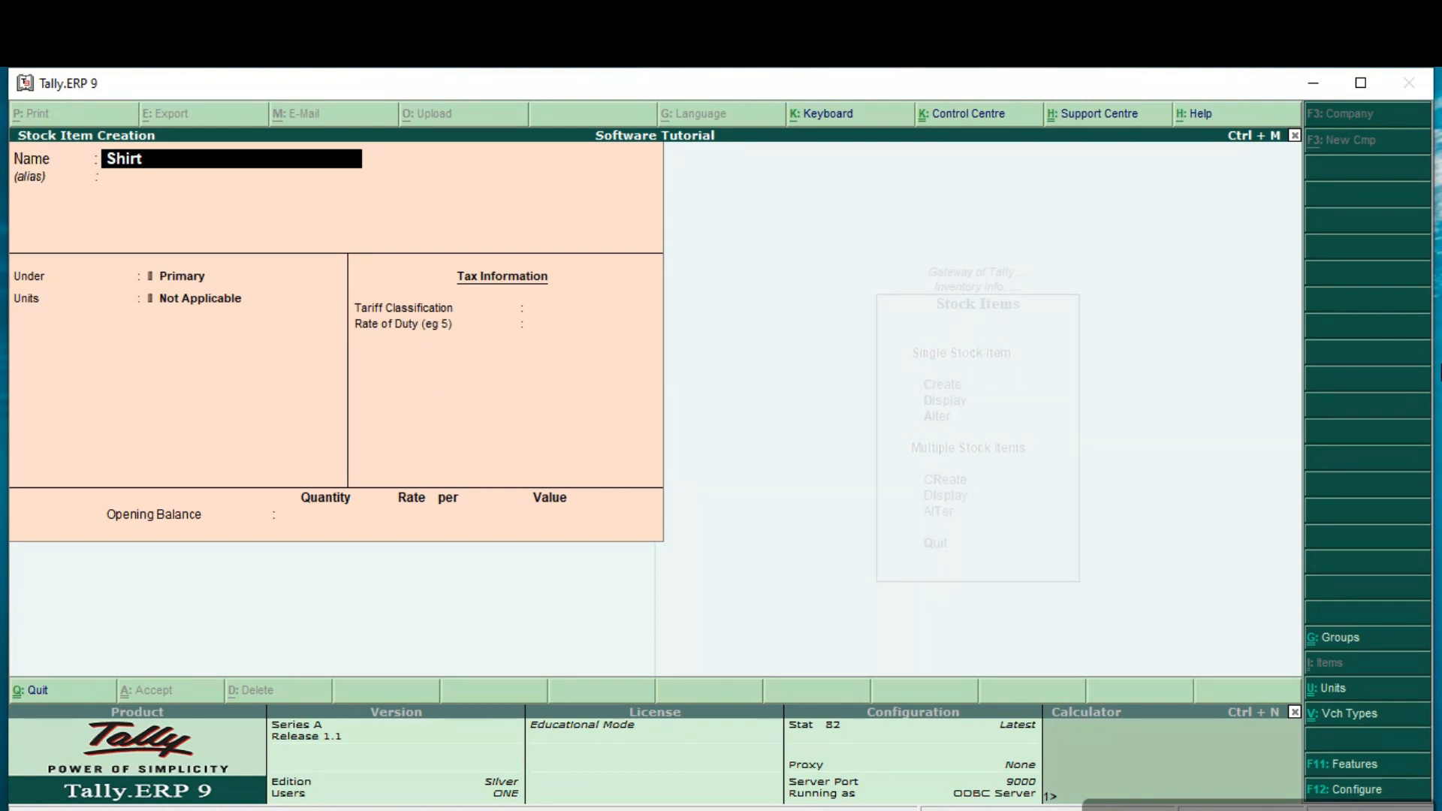
pyautogui.press('Return')
pyautogui.press('Return')
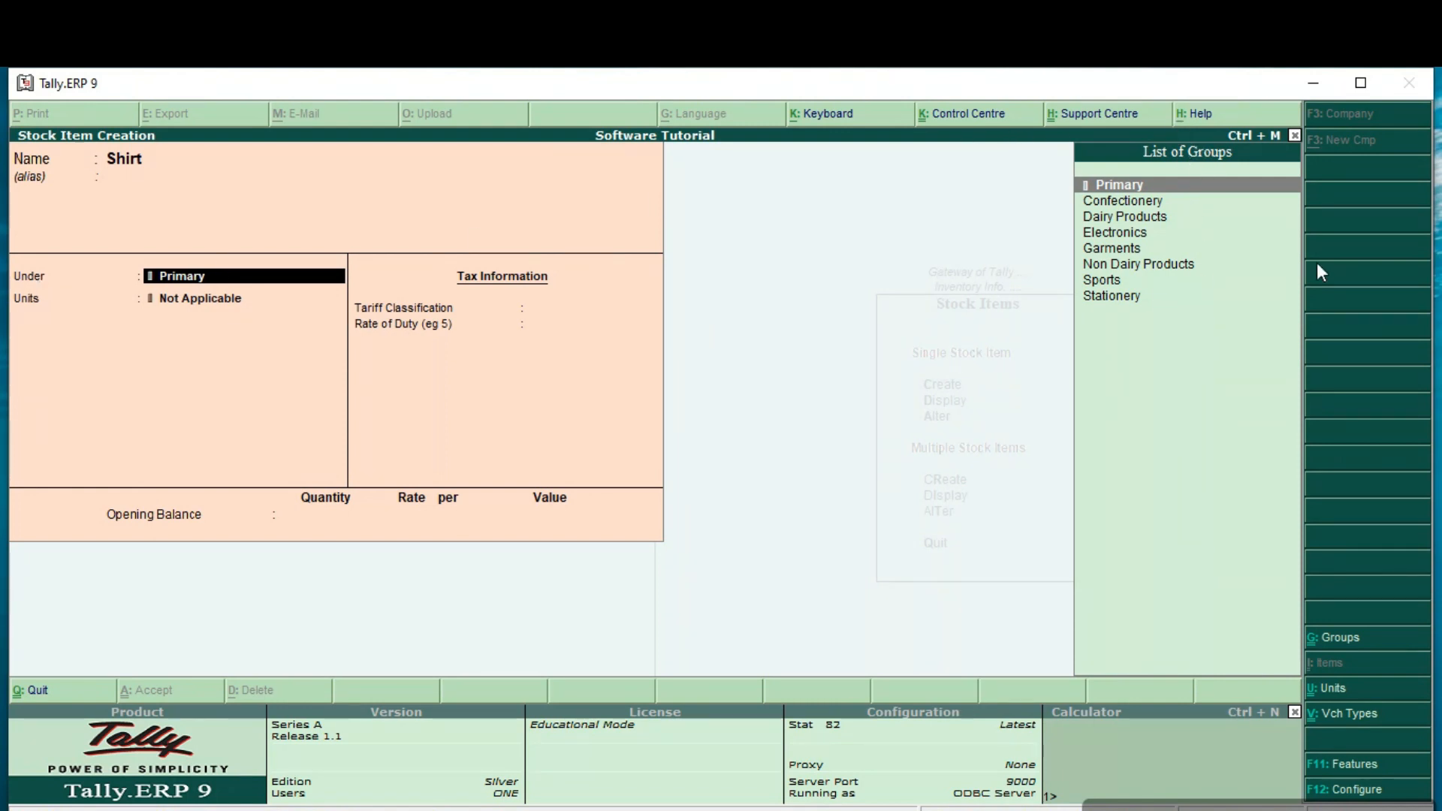
pyautogui.press('Down')
pyautogui.press('Down')
pyautogui.press('Down')
pyautogui.press('Down')
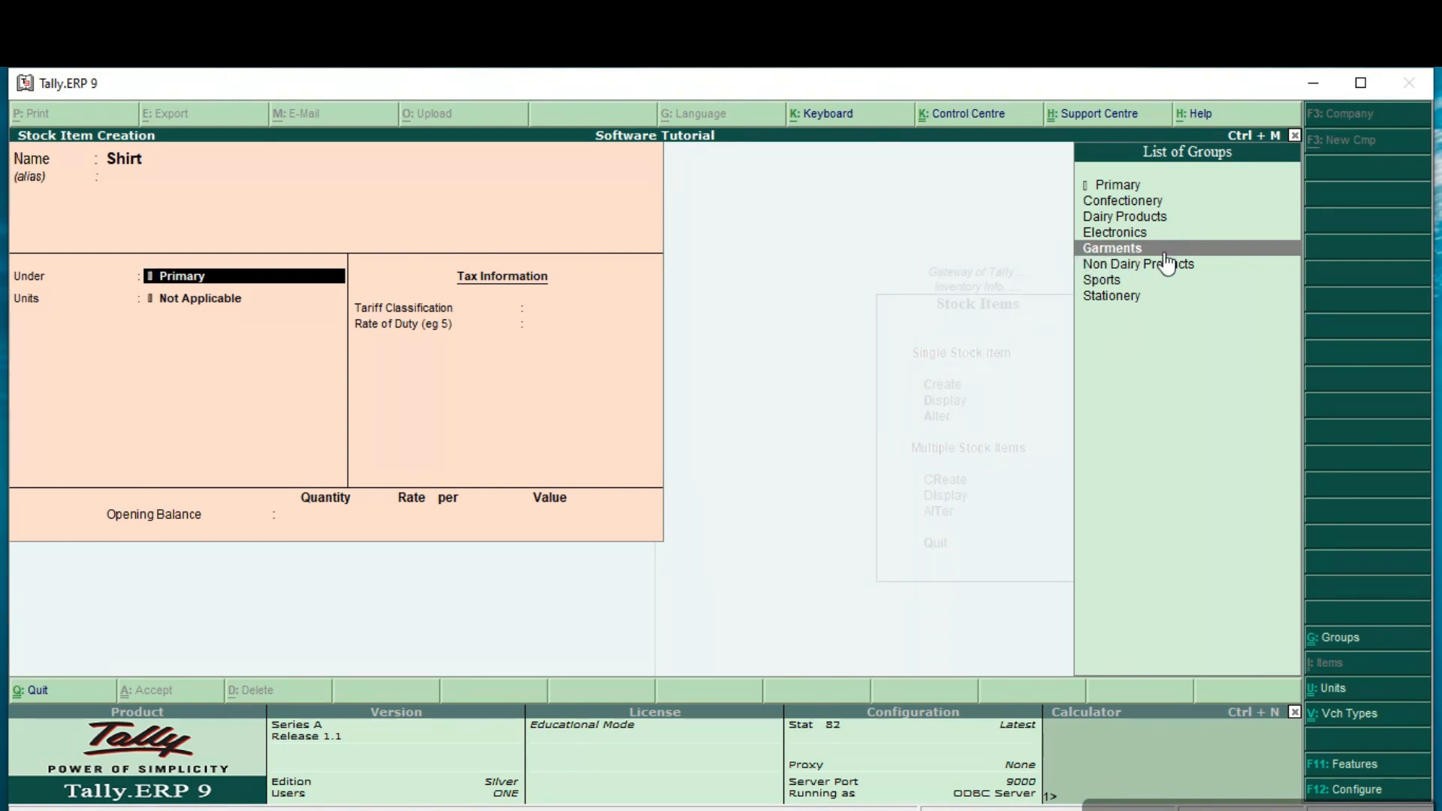
pyautogui.press('Return')
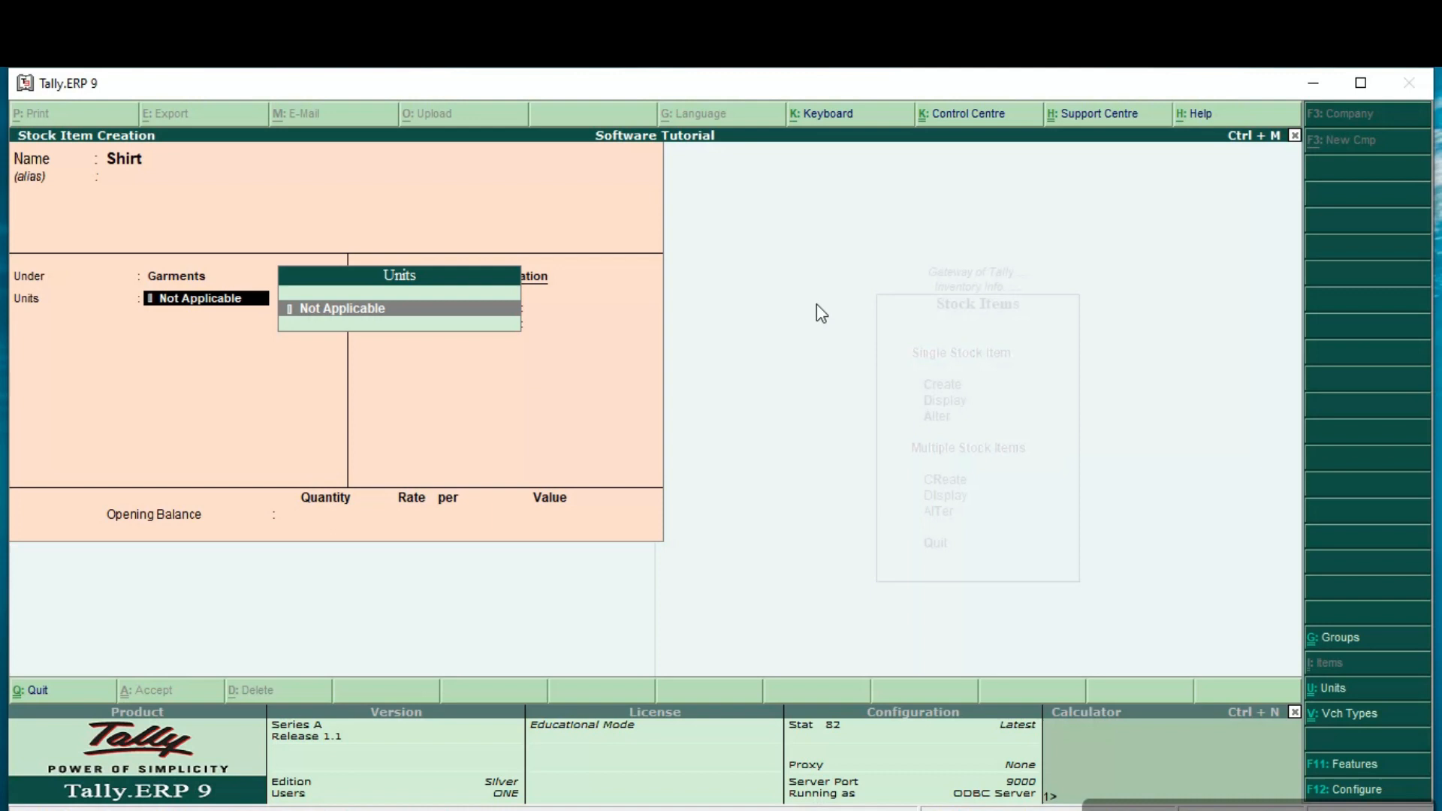
# Step: Create a simple unit with symbol pcs, formal name Pieces and 0 decimal places, and use it for the Shirt item
pyautogui.hotkey('alt', 'c')
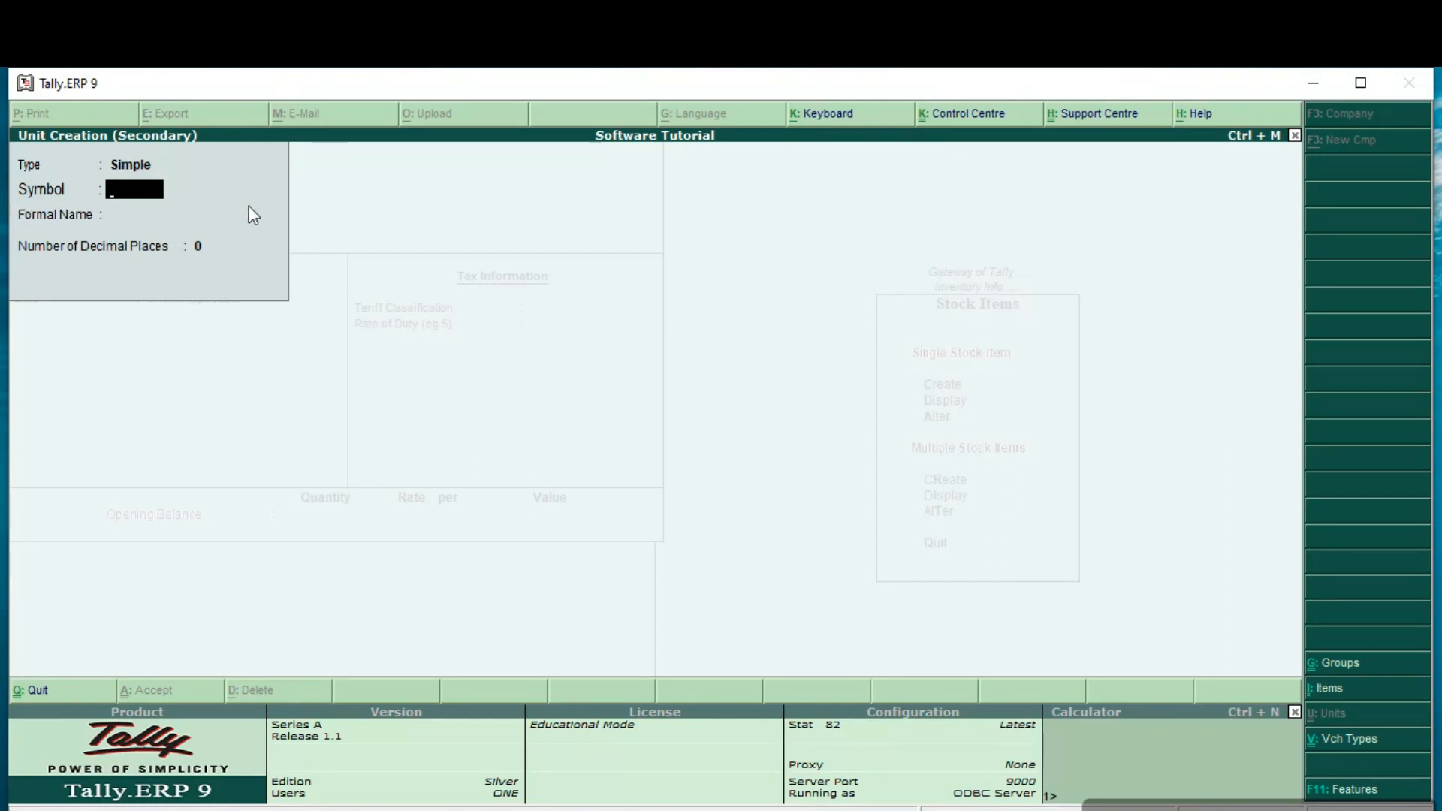
pyautogui.write('st')
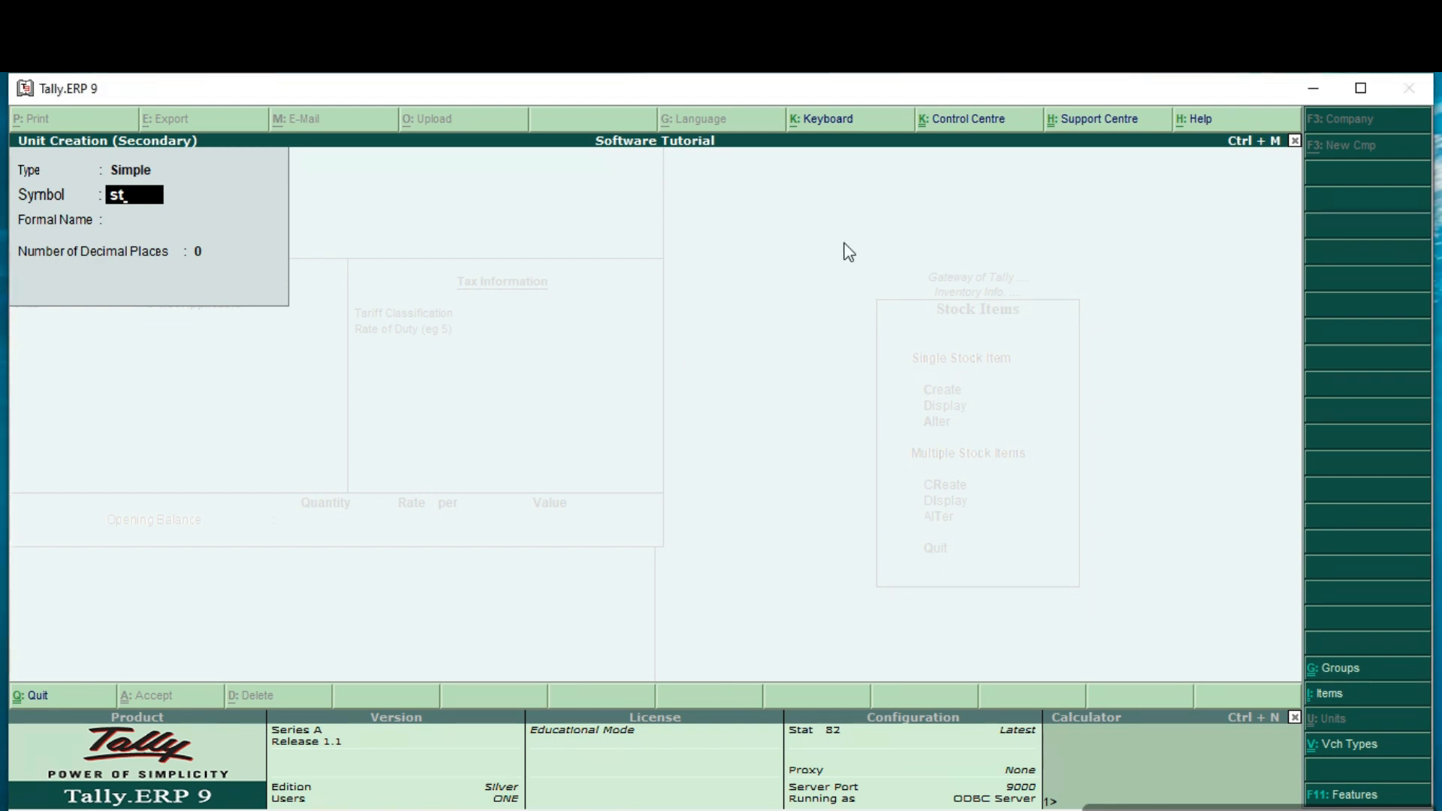
pyautogui.press('BackSpace')
pyautogui.press('BackSpace')
pyautogui.write('pcs')
pyautogui.press('Return')
pyautogui.write('Pieces')
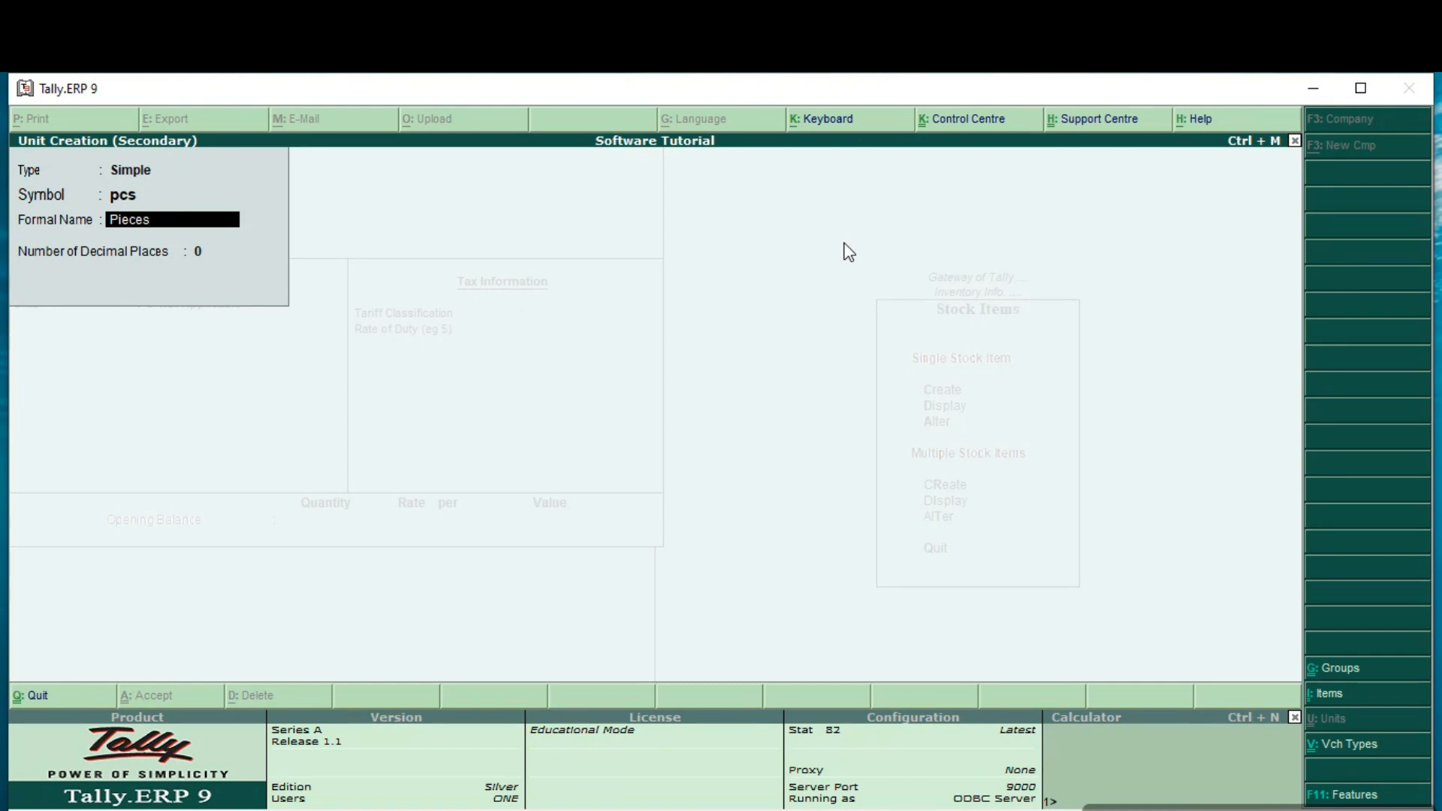
pyautogui.press('Return')
# Step: Leave Shirt's tariff classification Not Applicable with 0 duty, enter an opening balance of 100 pcs at a rate of 1,500, and accept the item
pyautogui.press('Return')
pyautogui.press('Return')
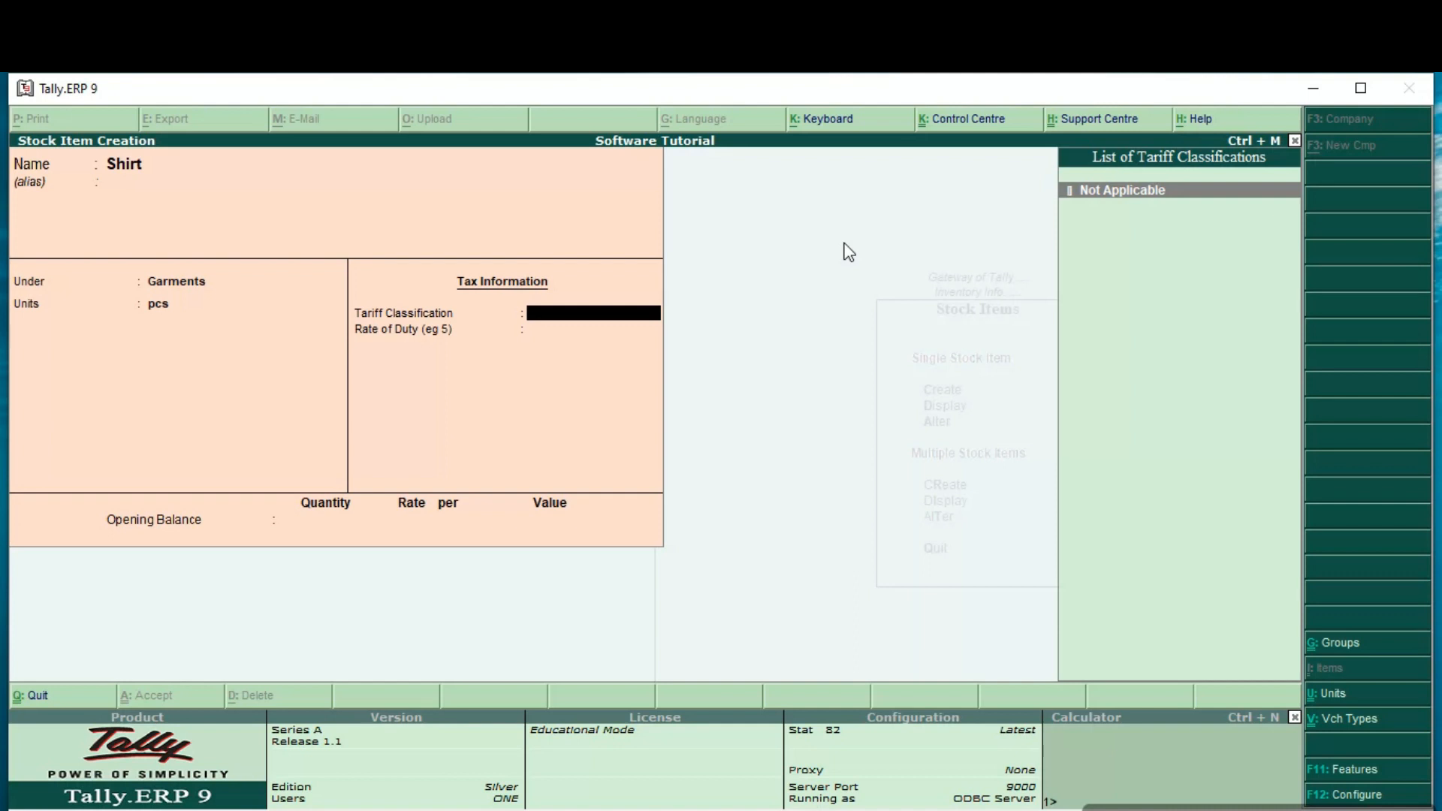
pyautogui.press('Return')
pyautogui.press('Return')
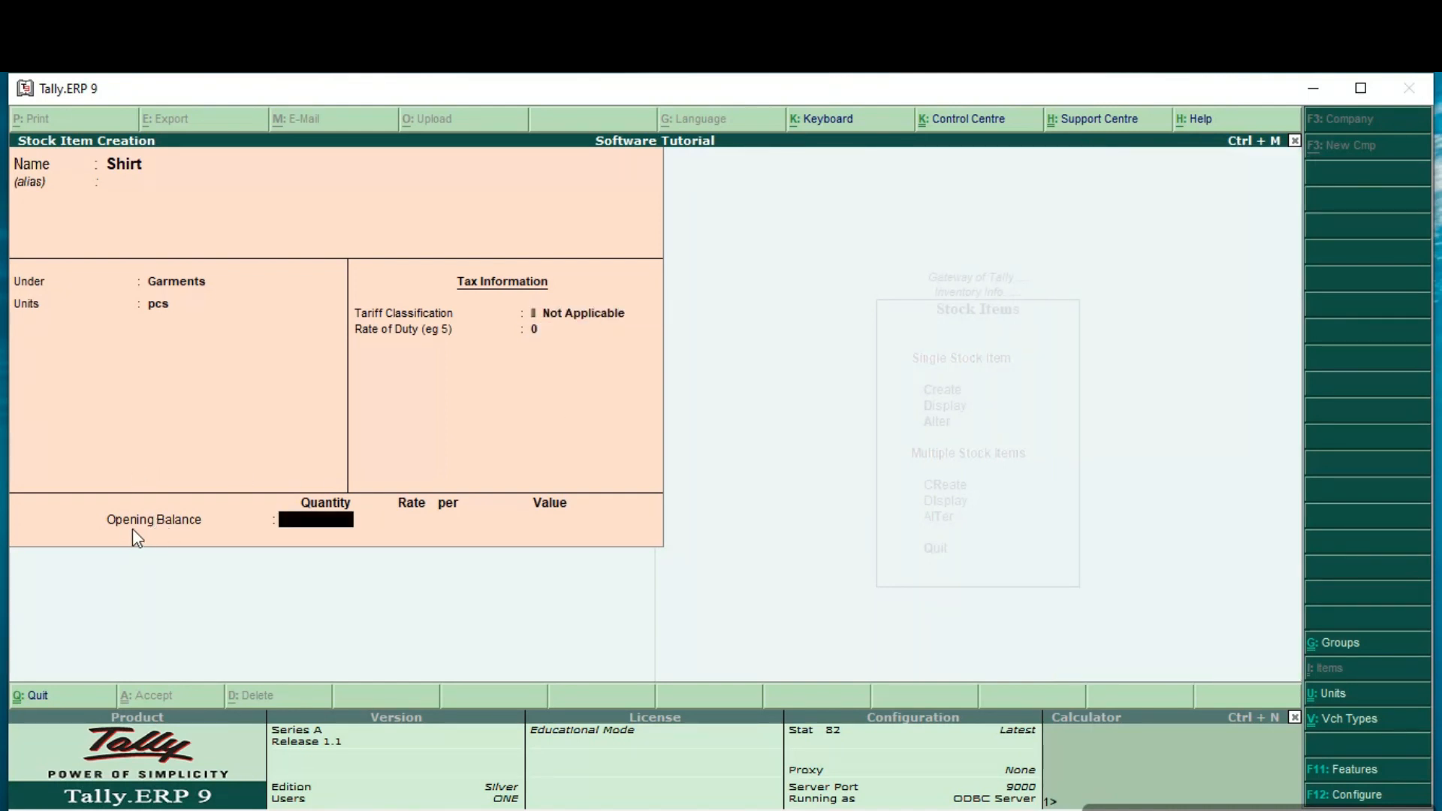
pyautogui.write('100')
pyautogui.press('Return')
pyautogui.write('1,500')
pyautogui.press('Return')
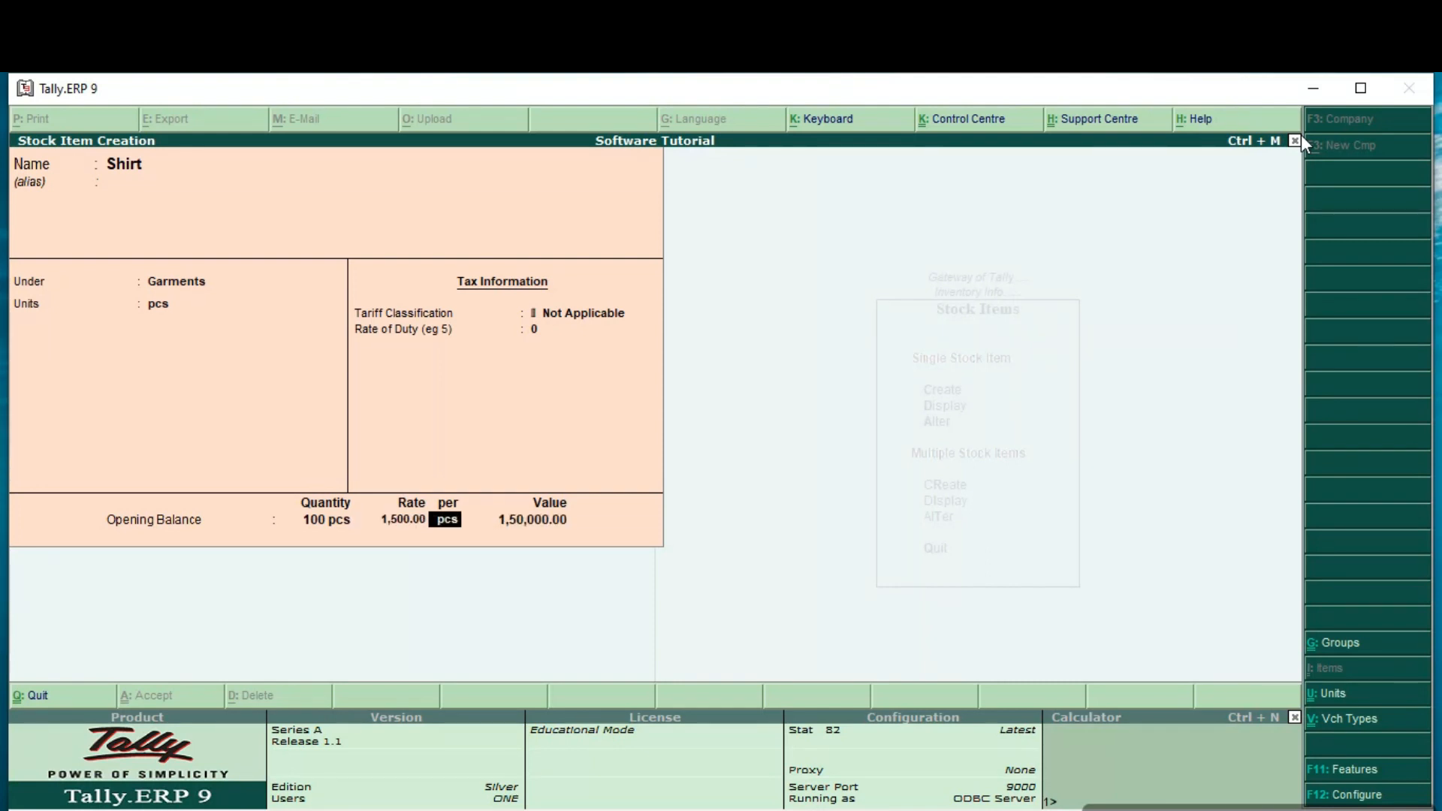
pyautogui.press('Return')
pyautogui.press('Return')
pyautogui.press('Return')
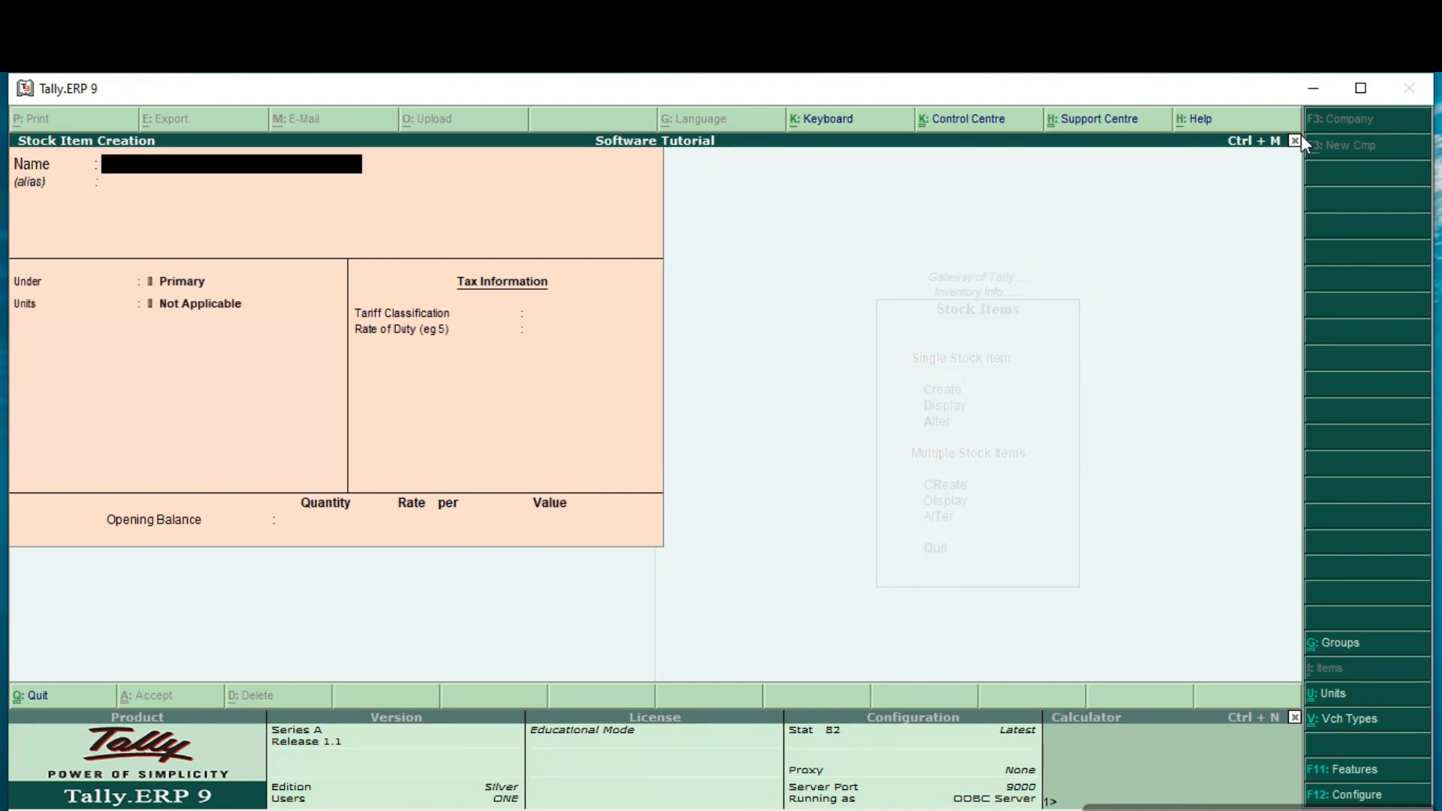
# Step: Start a stock item named Chips without an alias and place it under the Confectionery group
pyautogui.write('Chips')
pyautogui.press('Return')
pyautogui.press('Return')
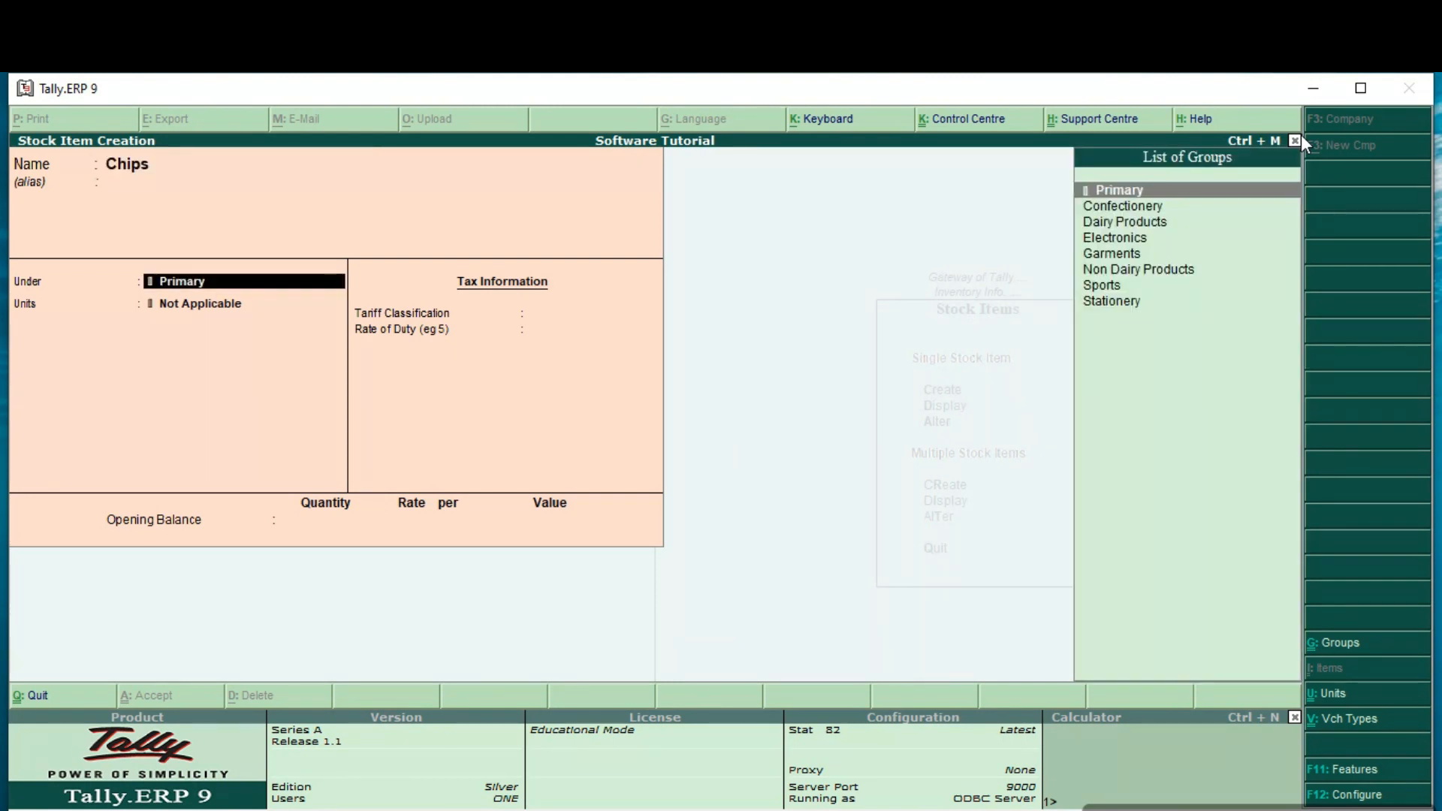
pyautogui.press('Down')
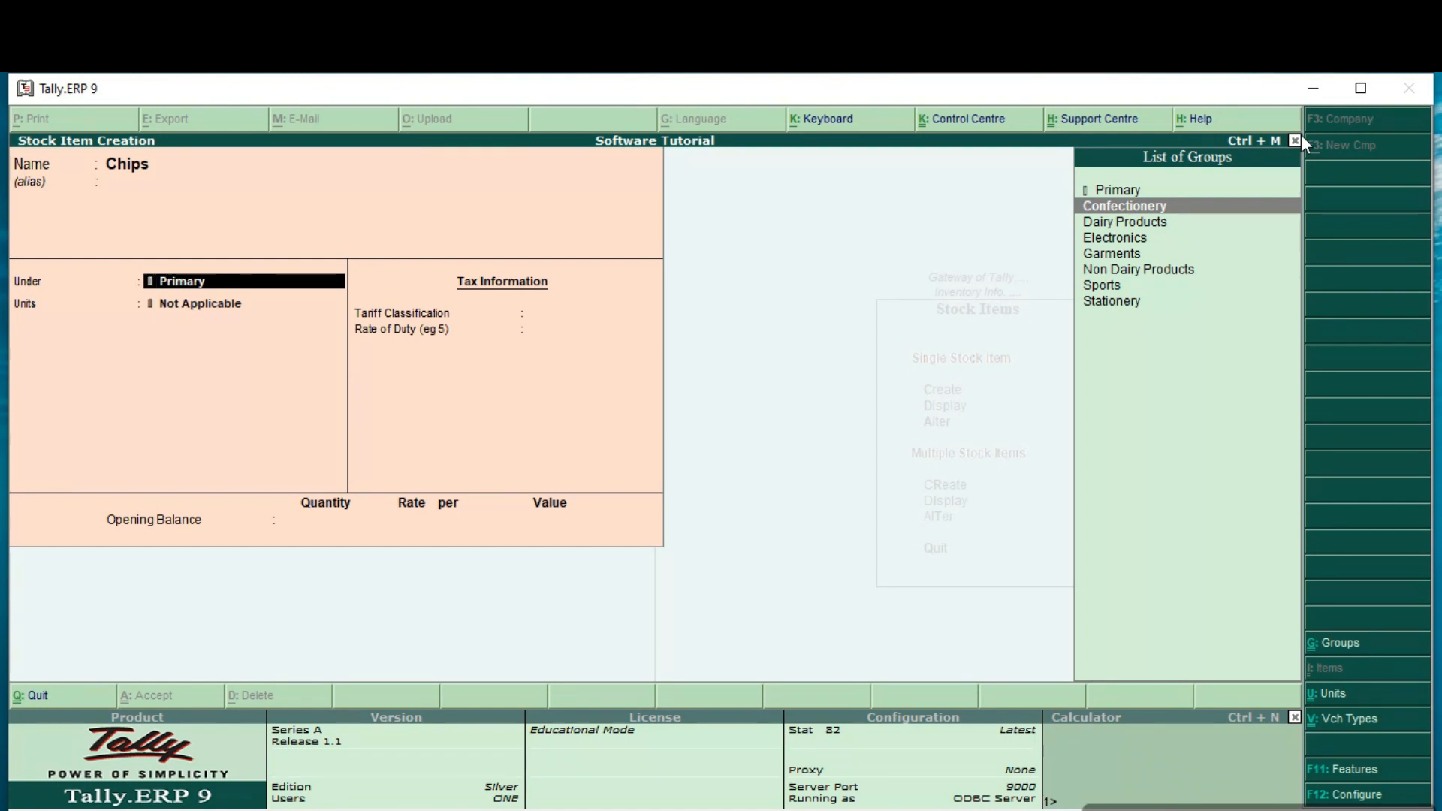
pyautogui.press('Return')
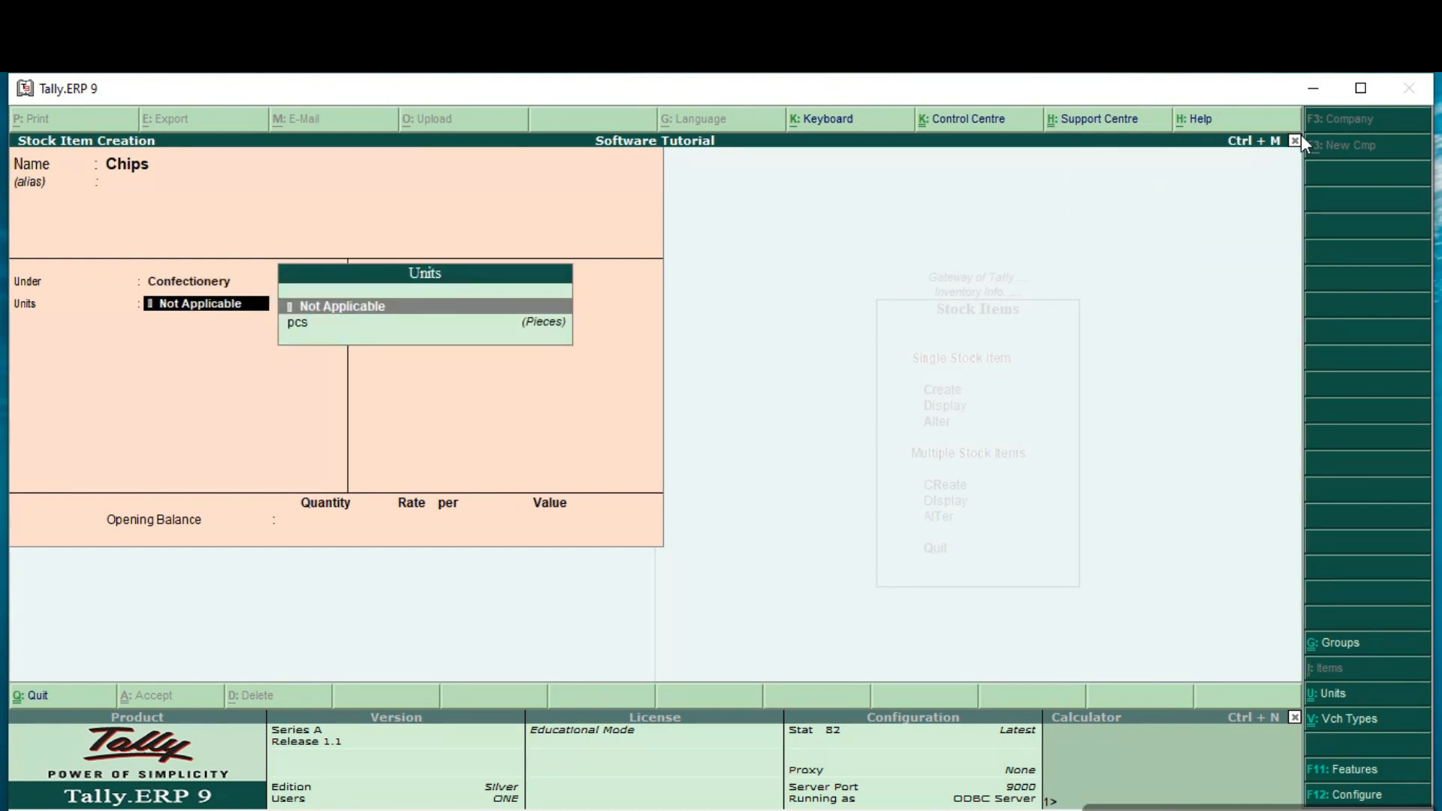
# Step: Create a simple unit with symbol pkt, formal name Packet and 0 decimal places for the Chips item
pyautogui.hotkey('alt', 'c')
pyautogui.write('pkt')
pyautogui.press('Return')
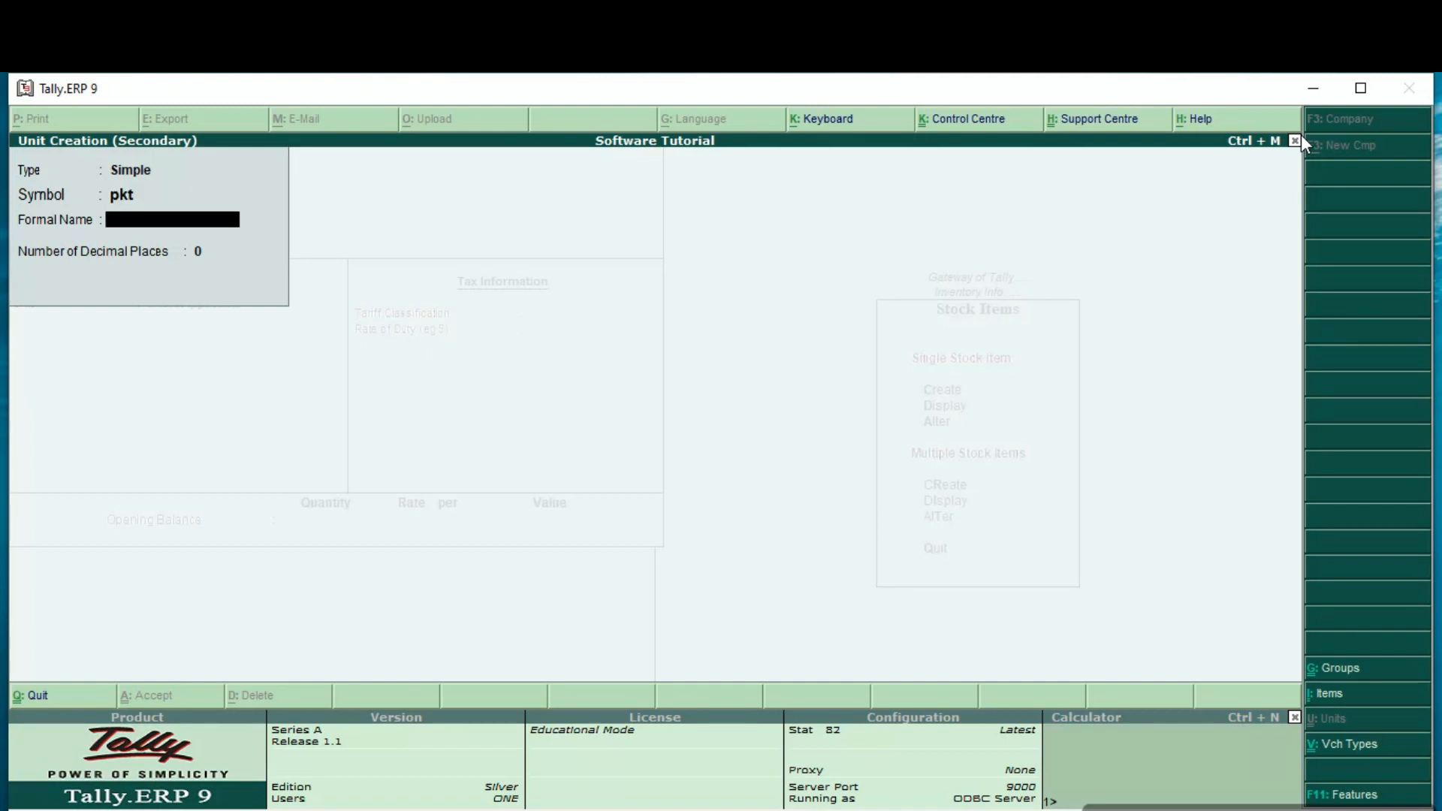
pyautogui.write('Packet')
pyautogui.press('Return')
pyautogui.press('Return')
pyautogui.press('Return')
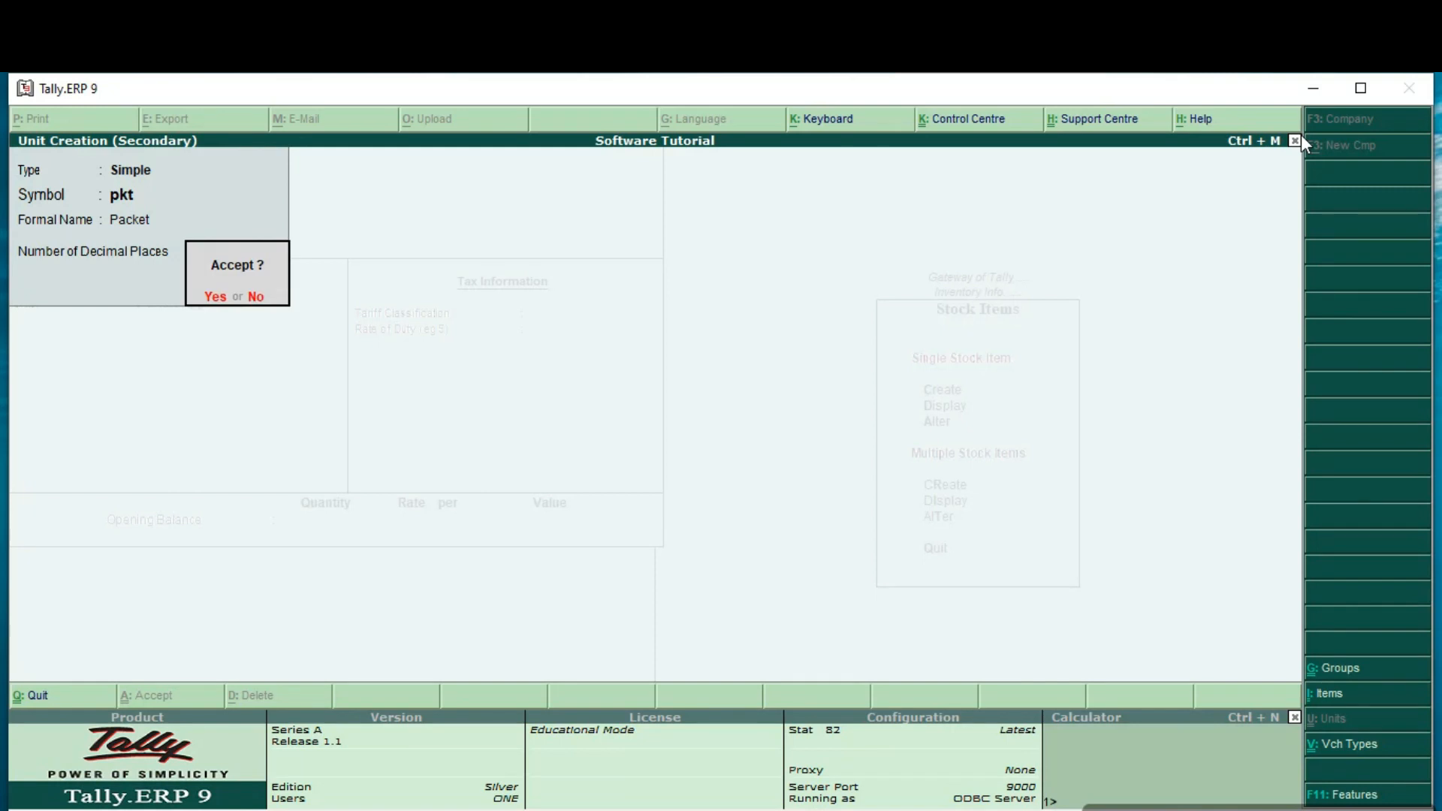
# Step: Leave Chips' tariff classification Not Applicable with 0 duty, enter an opening balance of 100 pkt at a rate of 10, and accept the item
pyautogui.press('Return')
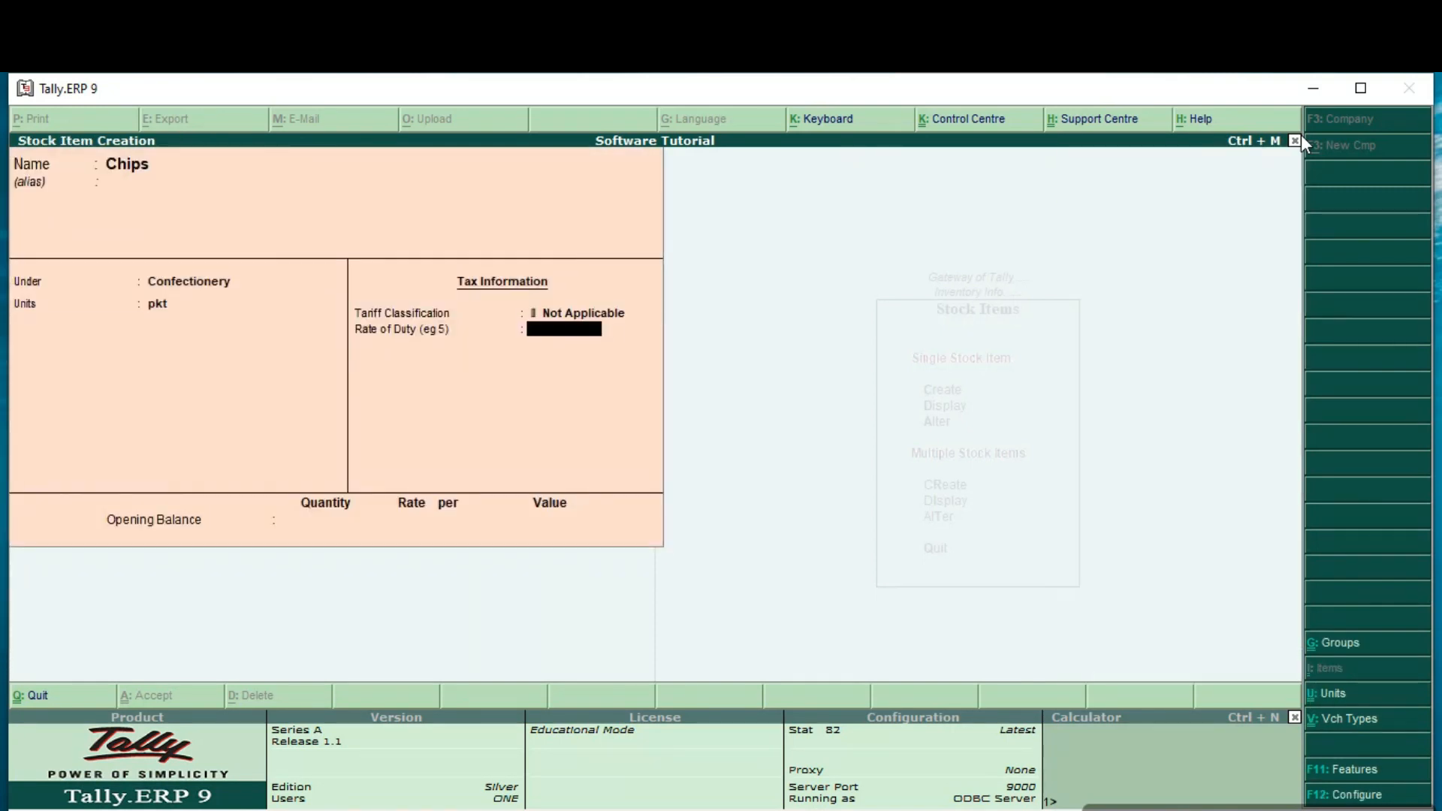
pyautogui.press('Return')
pyautogui.write('100')
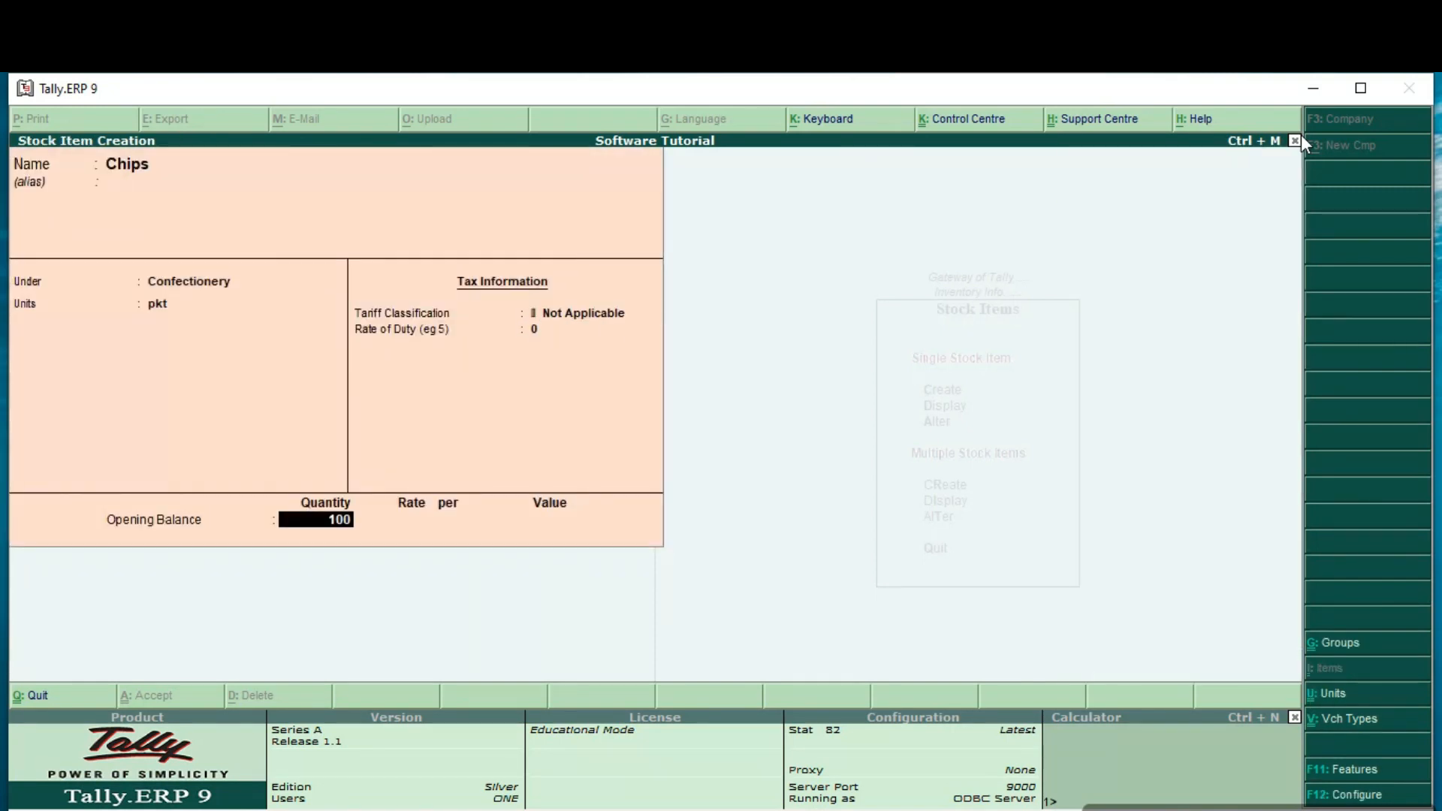
pyautogui.press('Return')
pyautogui.write('10')
pyautogui.press('Return')
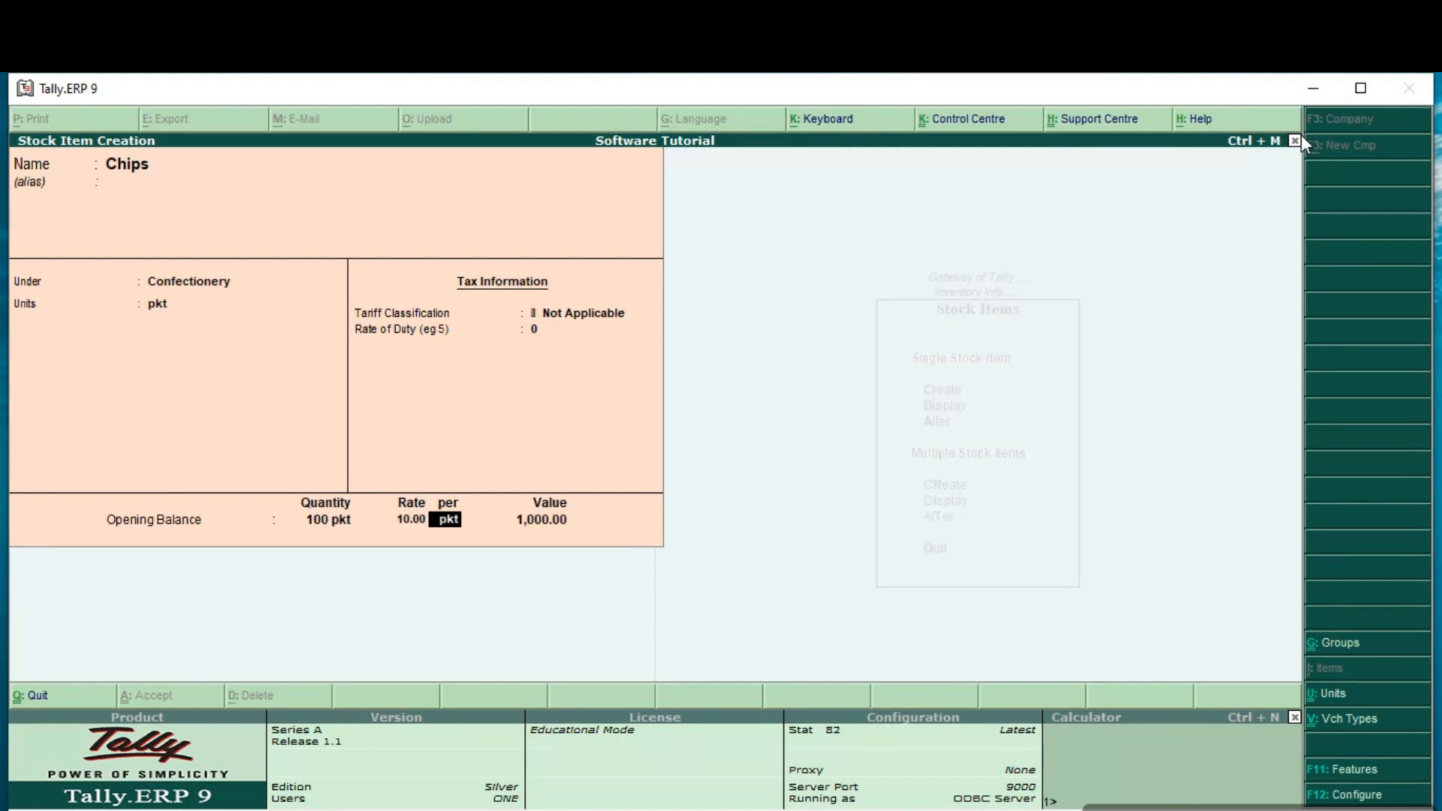
pyautogui.press('Return')
pyautogui.press('Return')
pyautogui.press('Return')
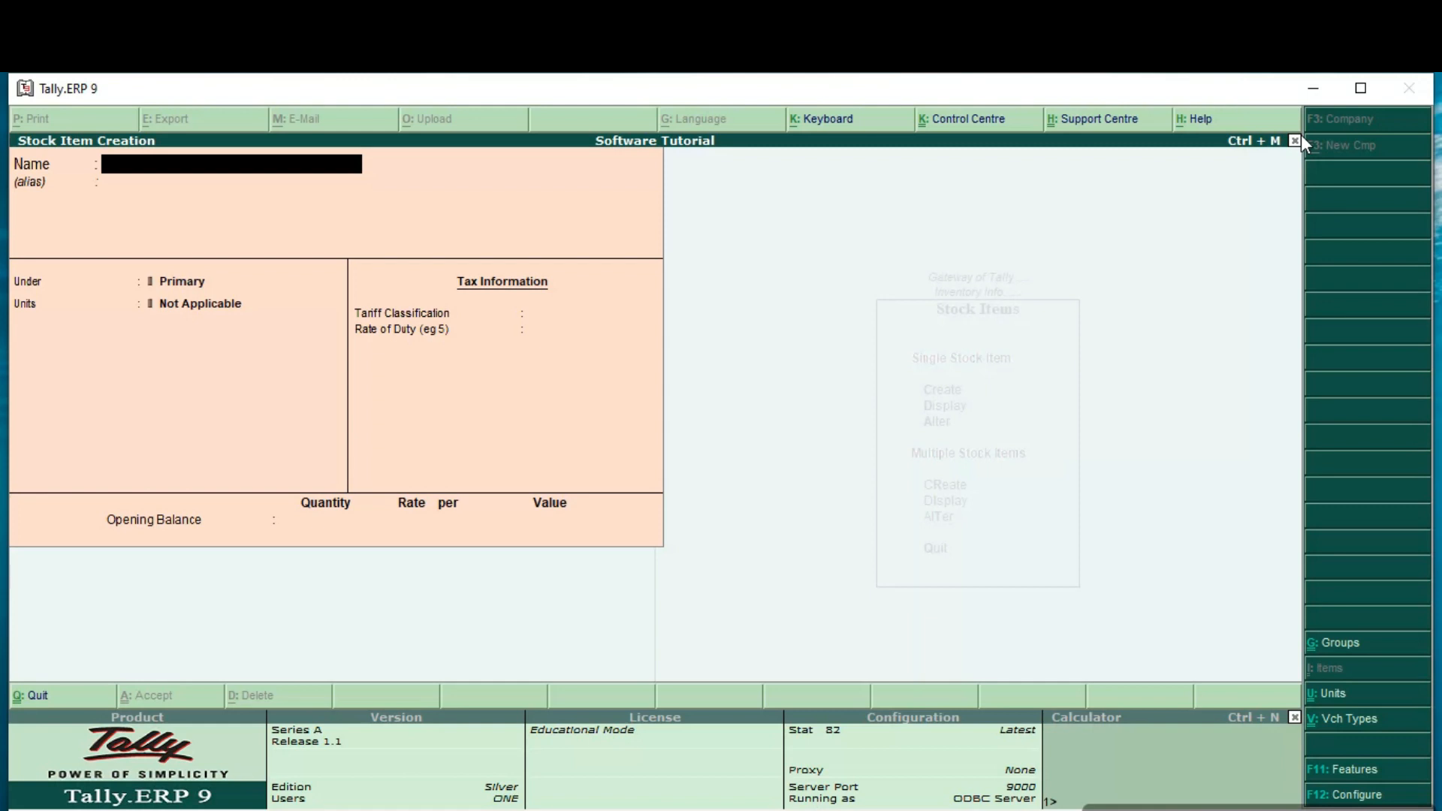
# Step: Start a stock item named T-Shirt under the Garments group with pcs as its unit
pyautogui.write('T-Shirt')
pyautogui.press('Return')
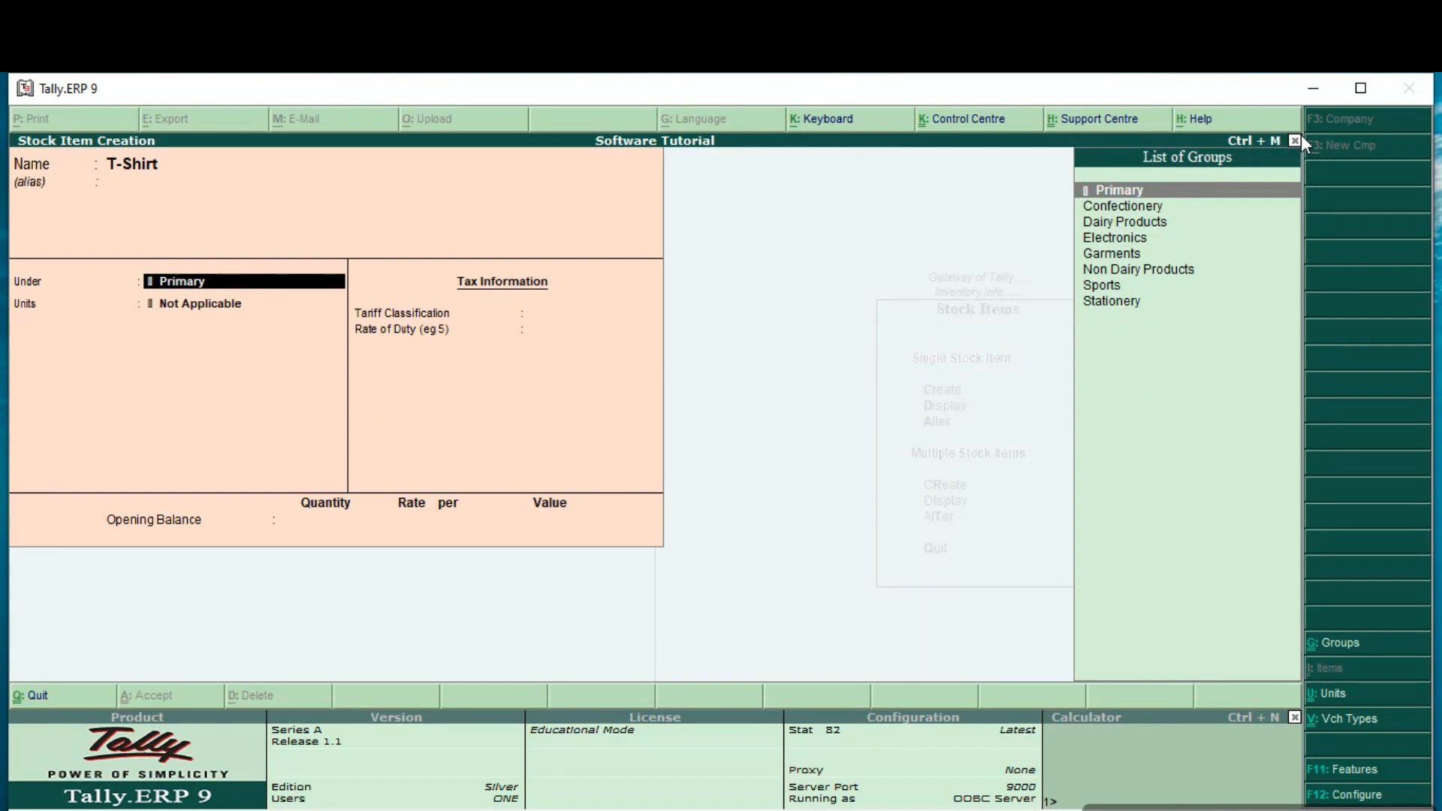
pyautogui.write('G')
pyautogui.press('Return')
pyautogui.write('pcs')
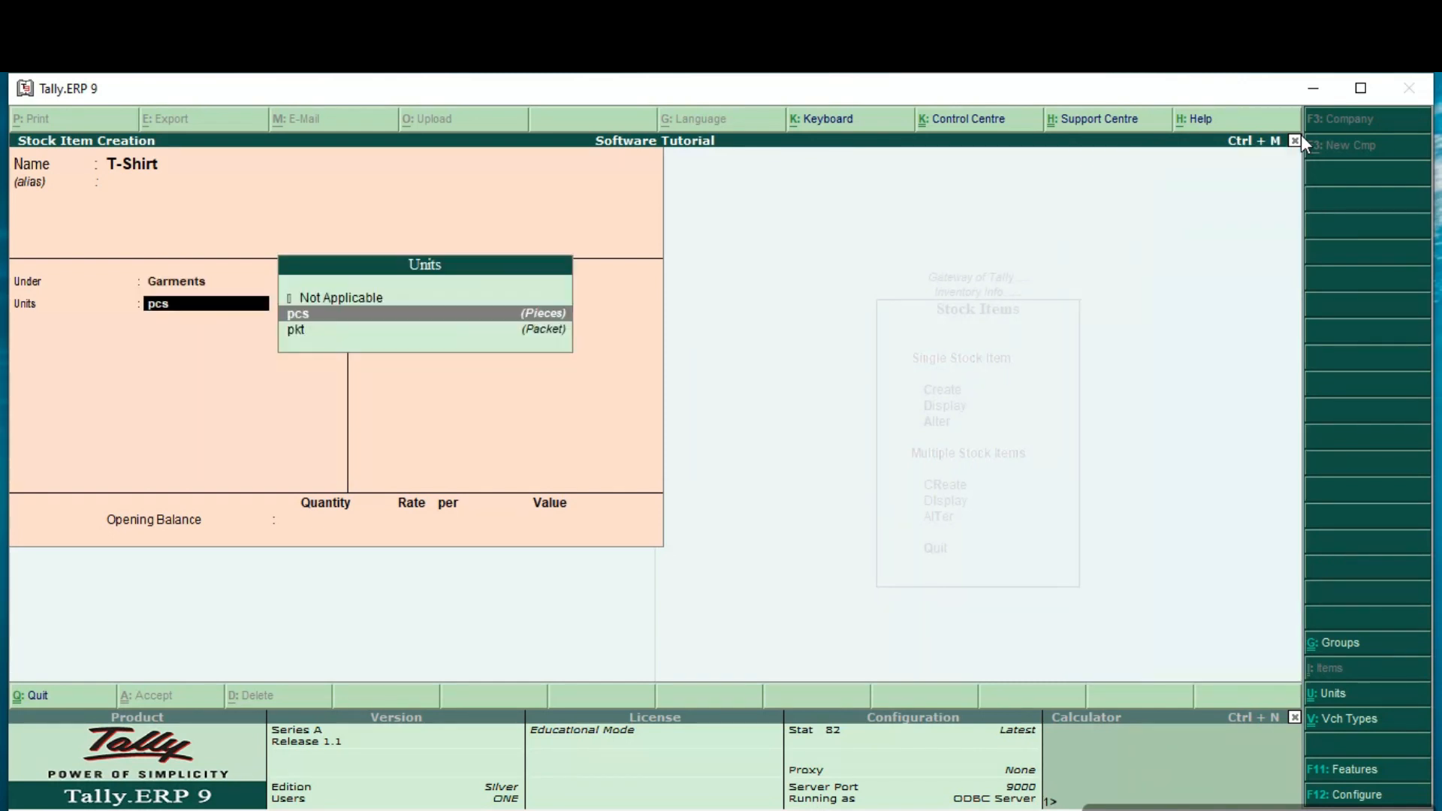
pyautogui.press('Return')
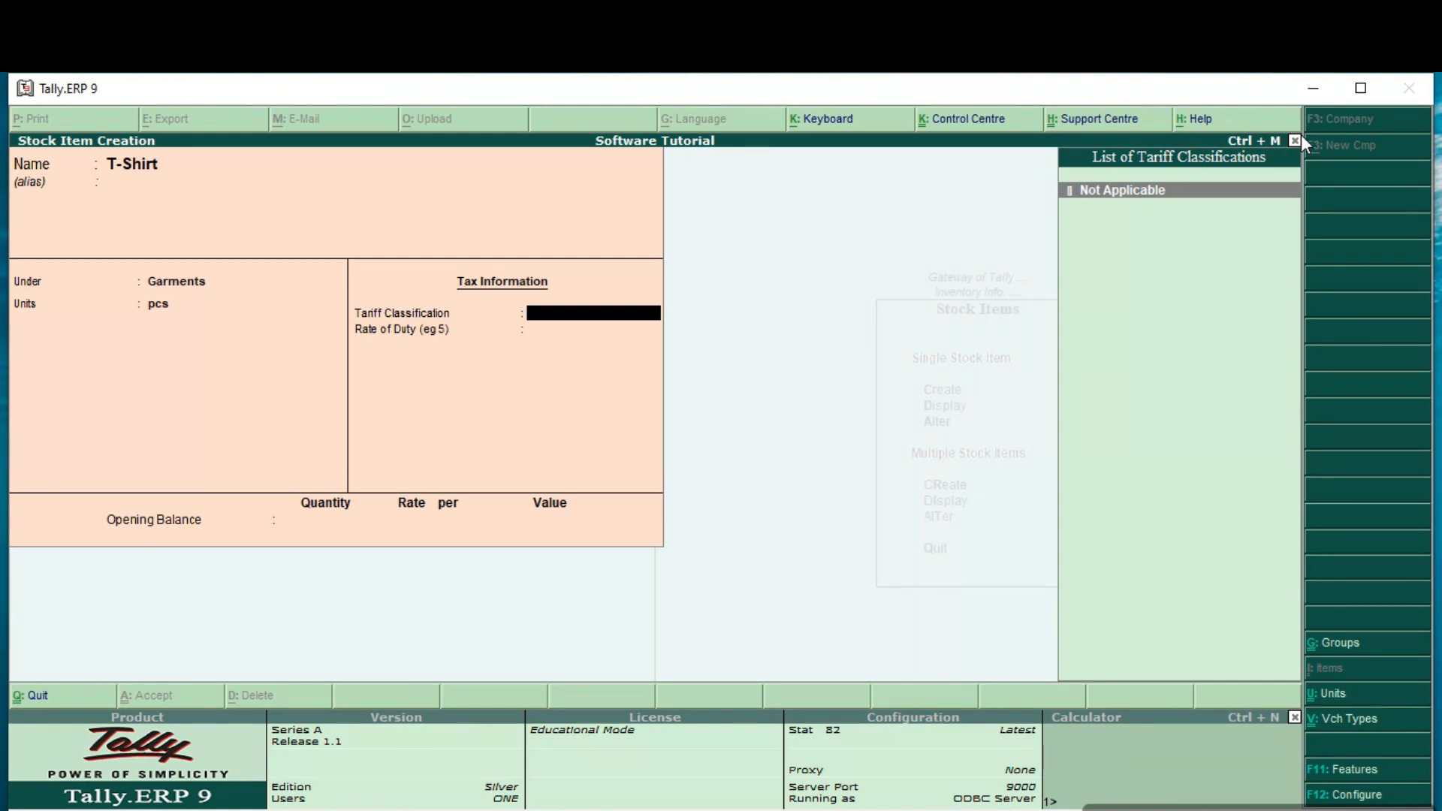
# Step: Enable alternate units for stock items in the stock item configuration and accept the settings
pyautogui.press('F12')
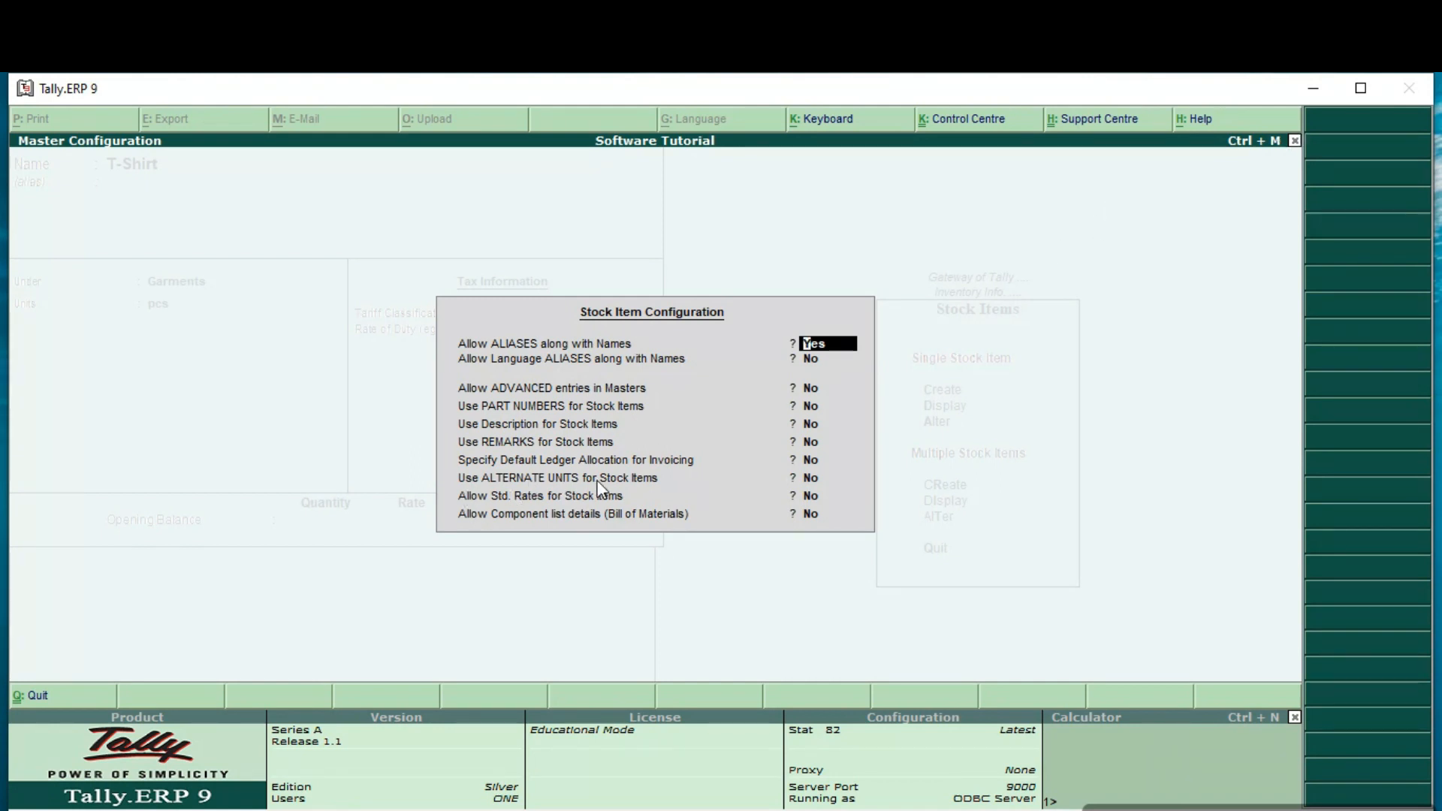
pyautogui.press('Return')
pyautogui.press('Return')
pyautogui.press('Return')
pyautogui.press('Return')
pyautogui.press('Return')
pyautogui.press('Return')
pyautogui.press('Return')
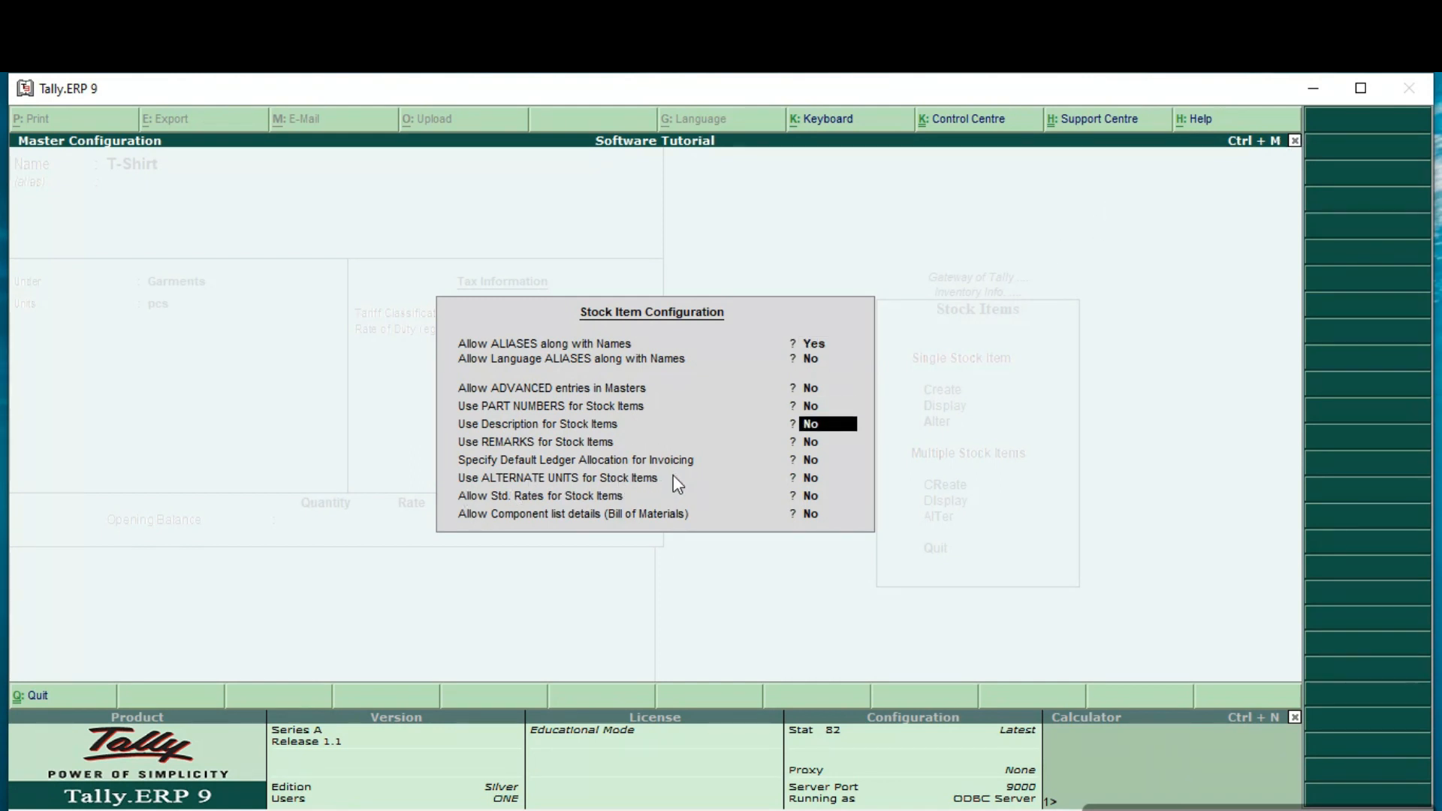
pyautogui.write('yes')
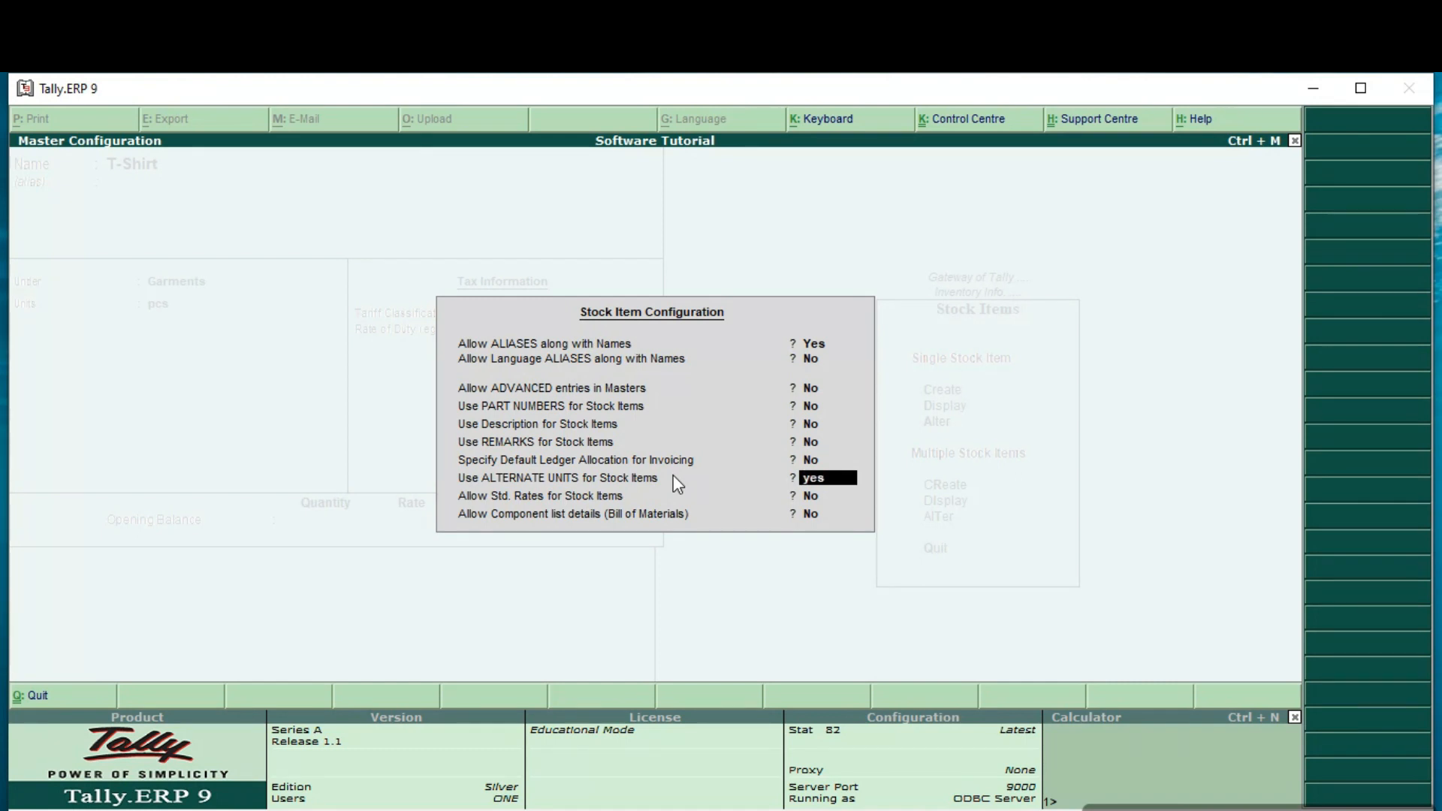
pyautogui.press('Return')
# Step: Keep T-Shirt under Garments with unit pcs and set its alternate units to Not Applicable
pyautogui.press('Return')
pyautogui.press('Return')
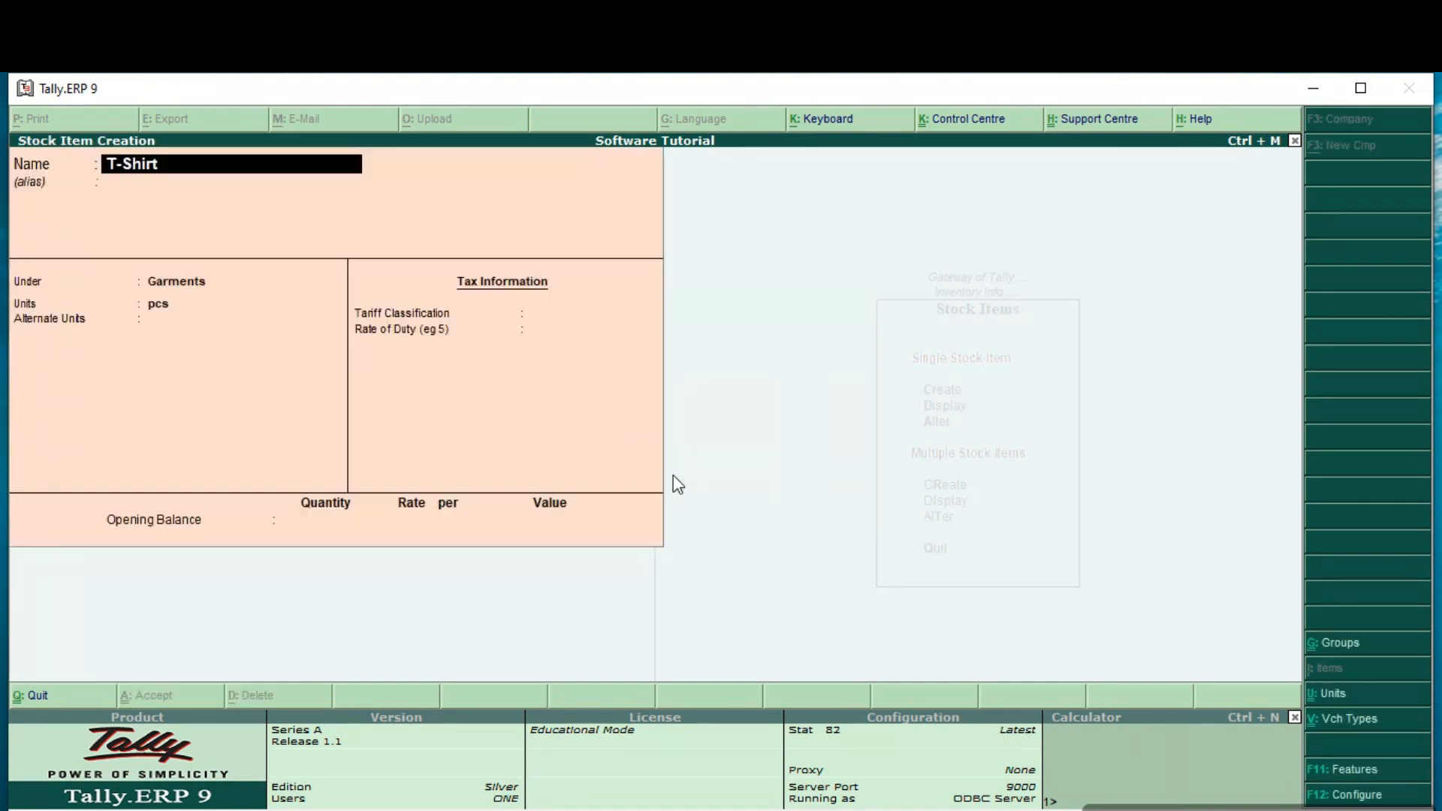
pyautogui.press('Return')
pyautogui.press('Return')
pyautogui.press('Return')
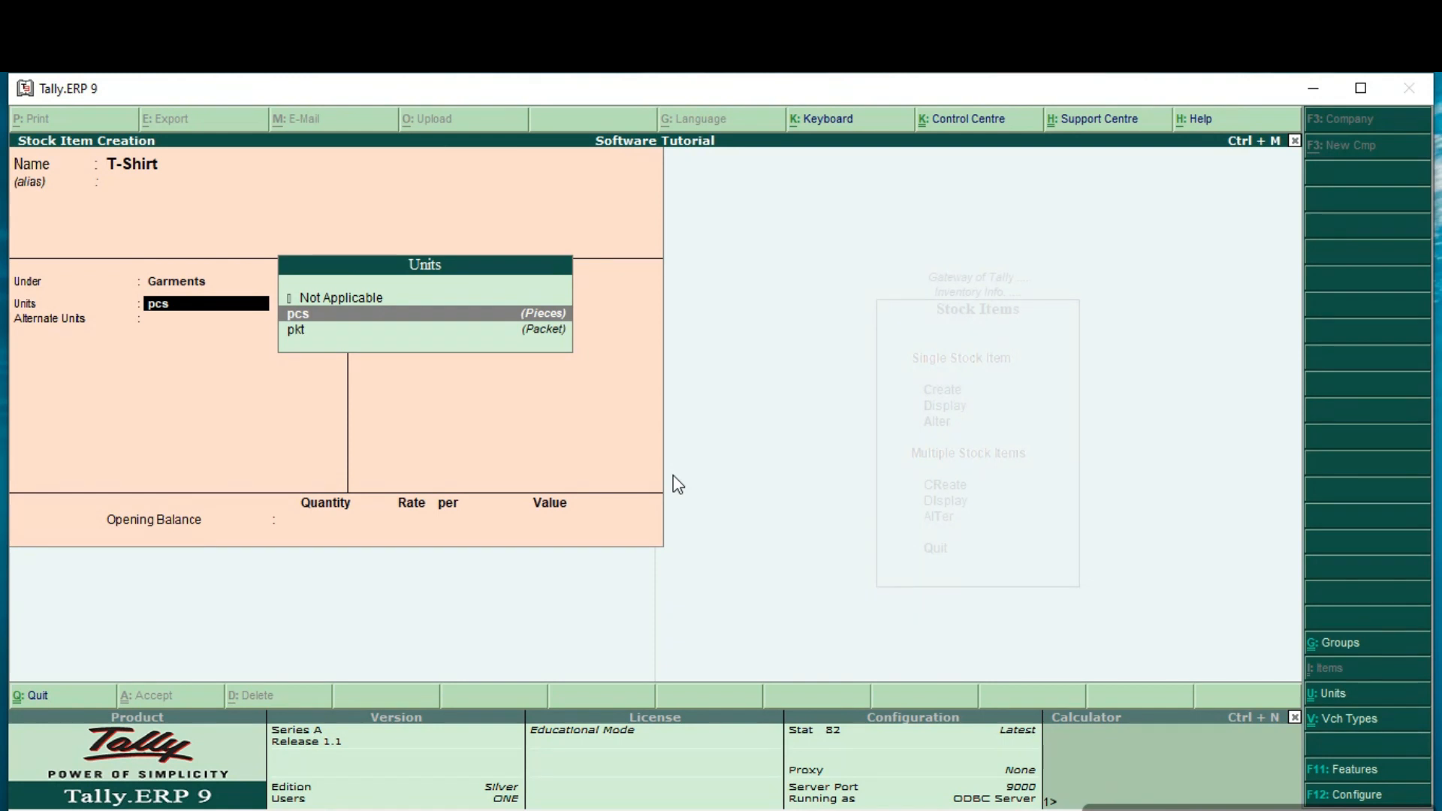
pyautogui.press('Return')
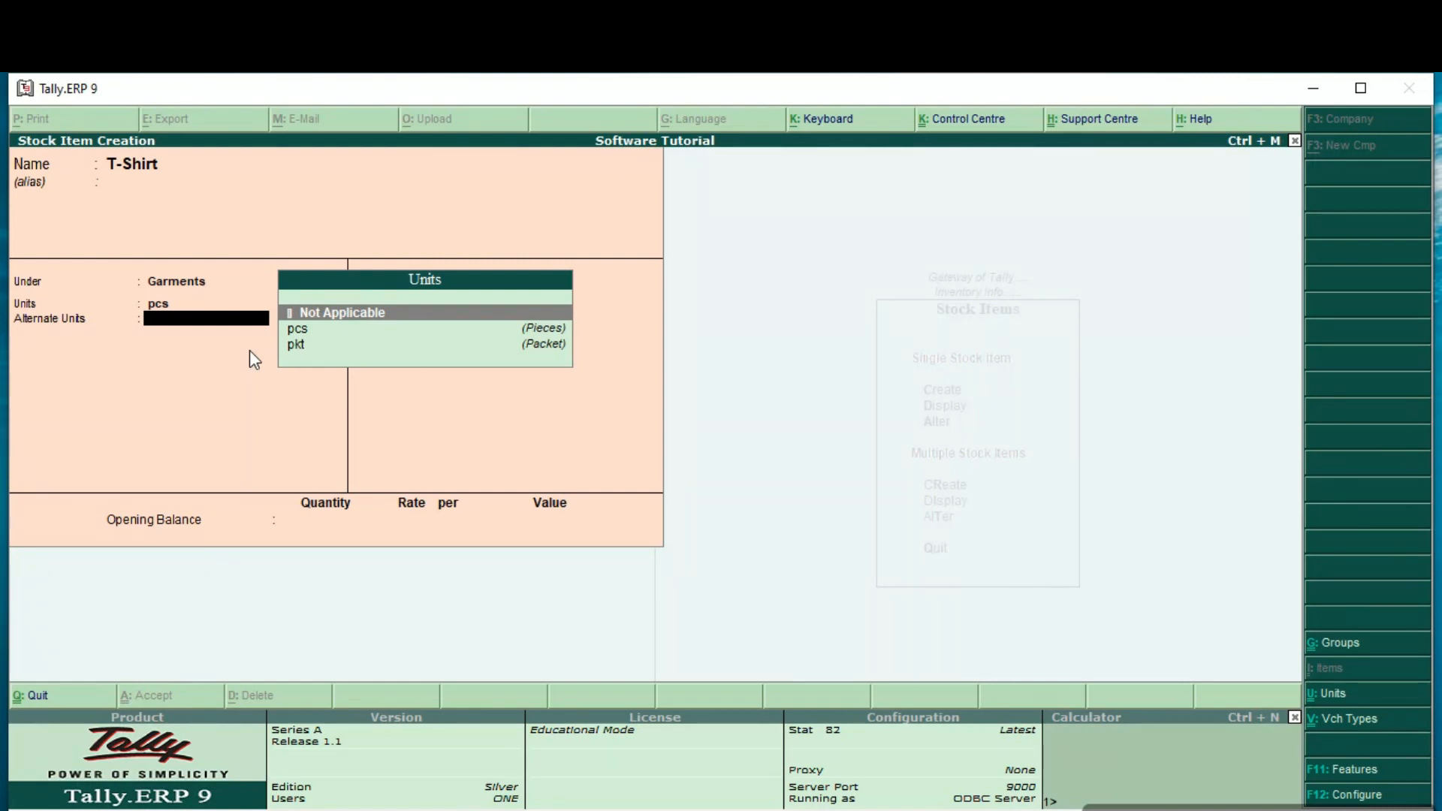
pyautogui.press('Return')
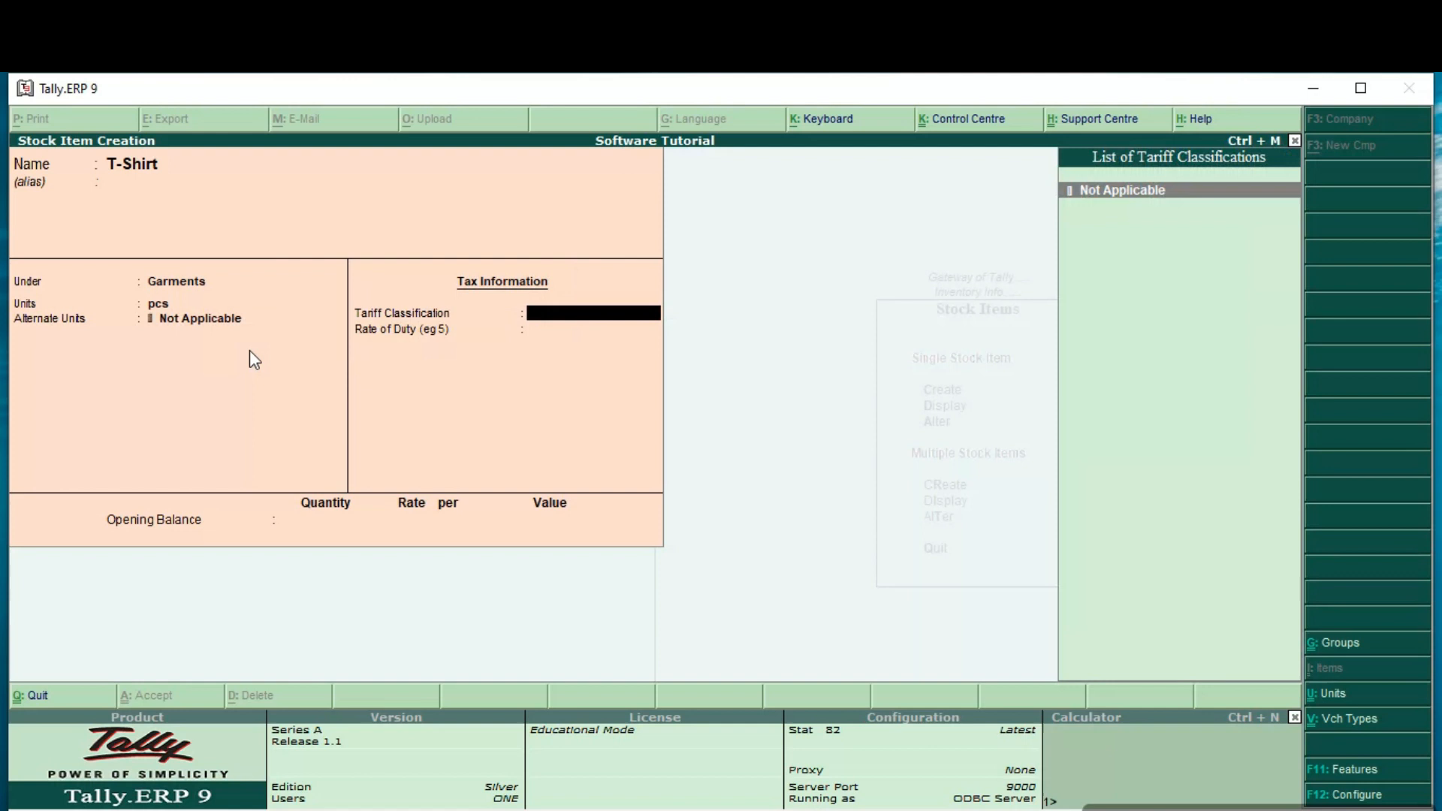
# Step: Create a simple unit with symbol bx and formal name Boxes as T-Shirt's alternate unit, with 0 decimal places
pyautogui.press('BackSpace')
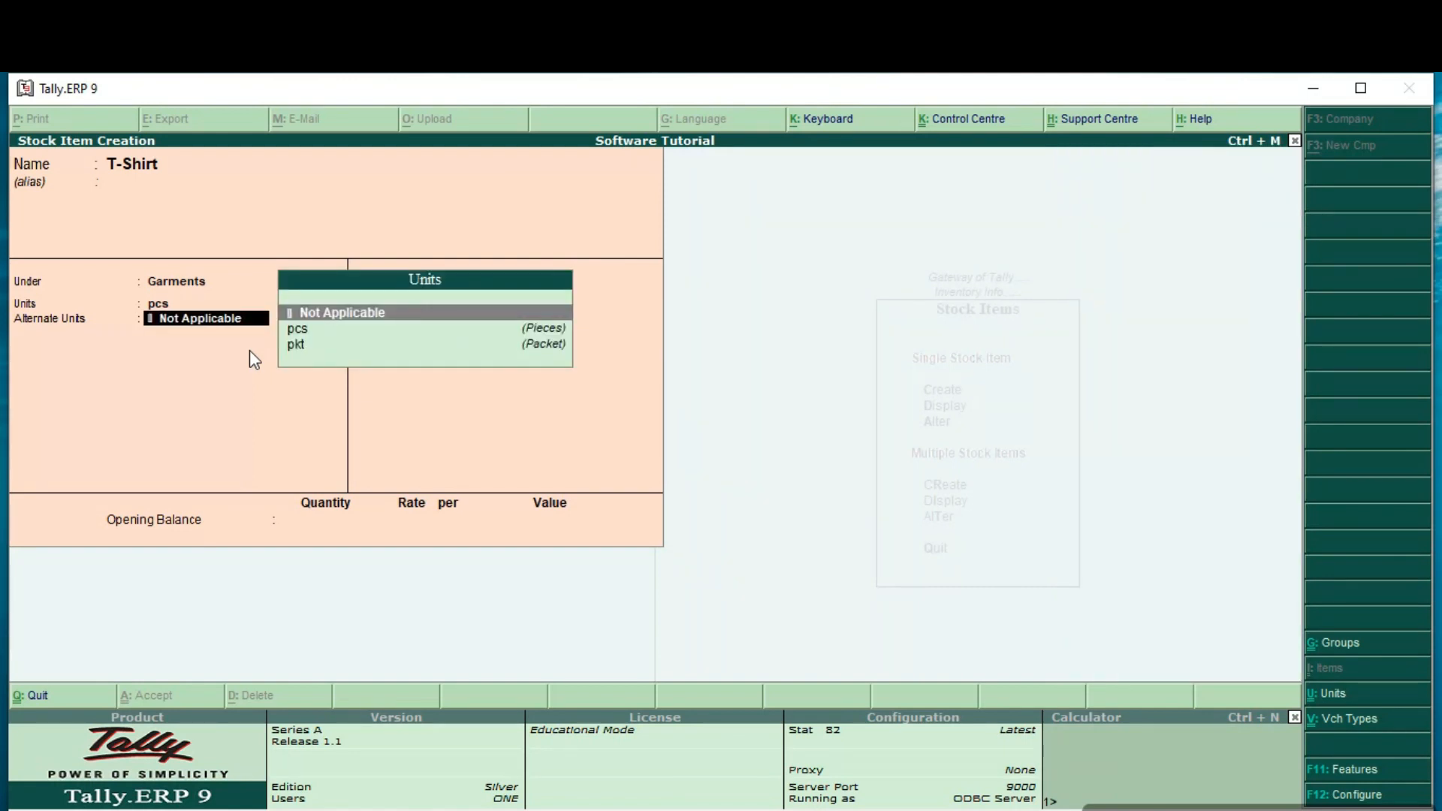
pyautogui.hotkey('alt', 'c')
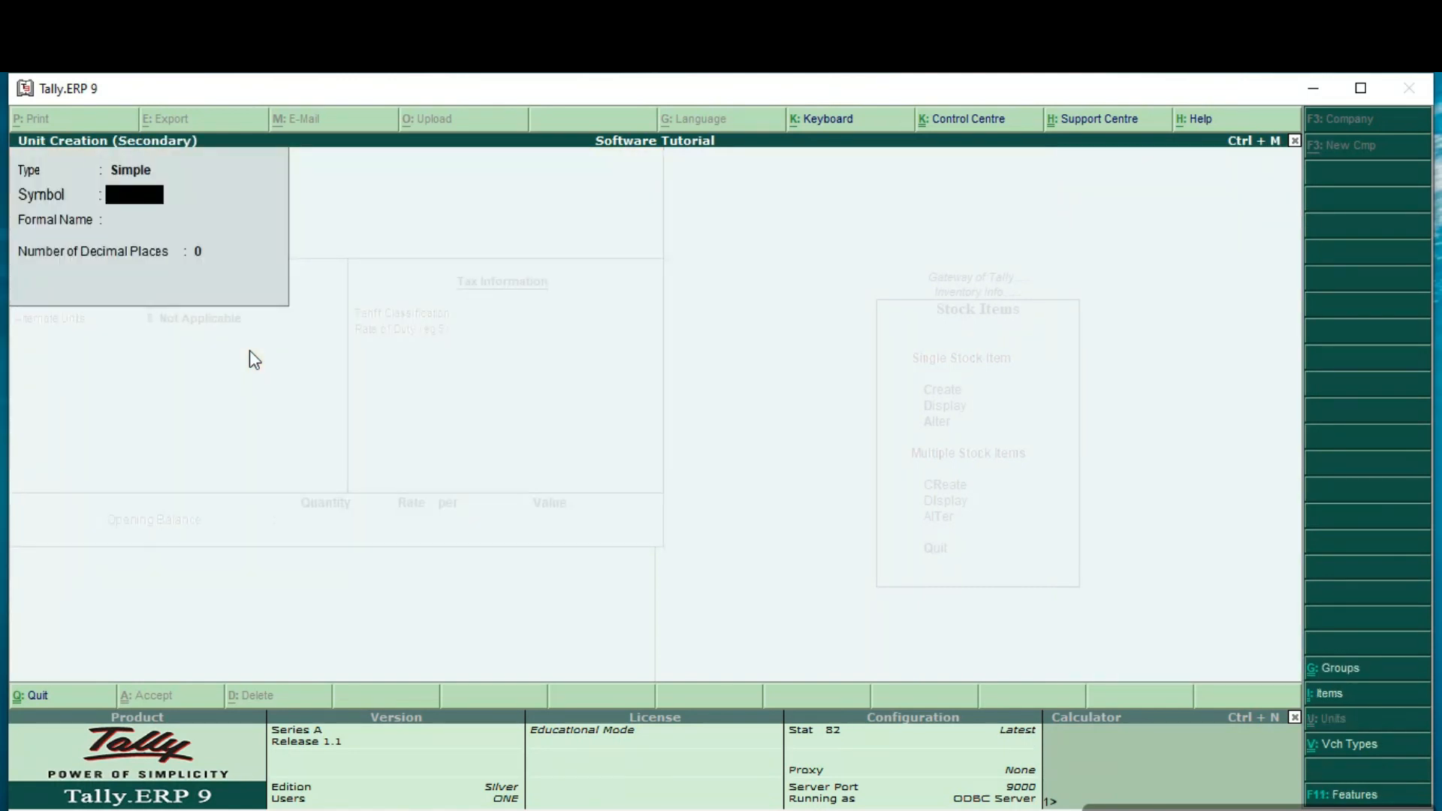
pyautogui.write('bx')
pyautogui.press('Return')
pyautogui.write('Boxes')
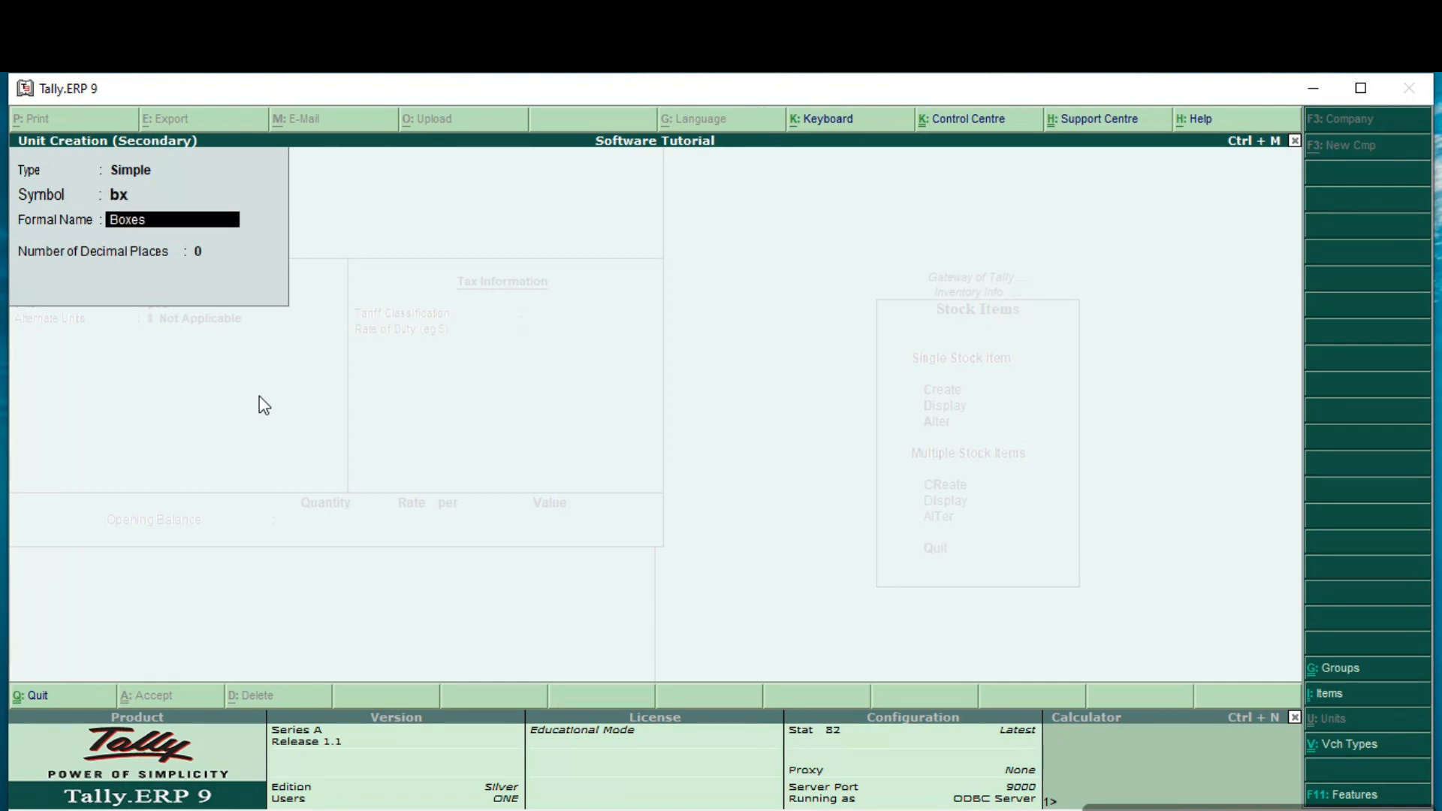
pyautogui.press('Return')
# Step: Define T-Shirt's alternate unit conversion as 1 bx = 6 pcs
pyautogui.press('Return')
pyautogui.press('Return')
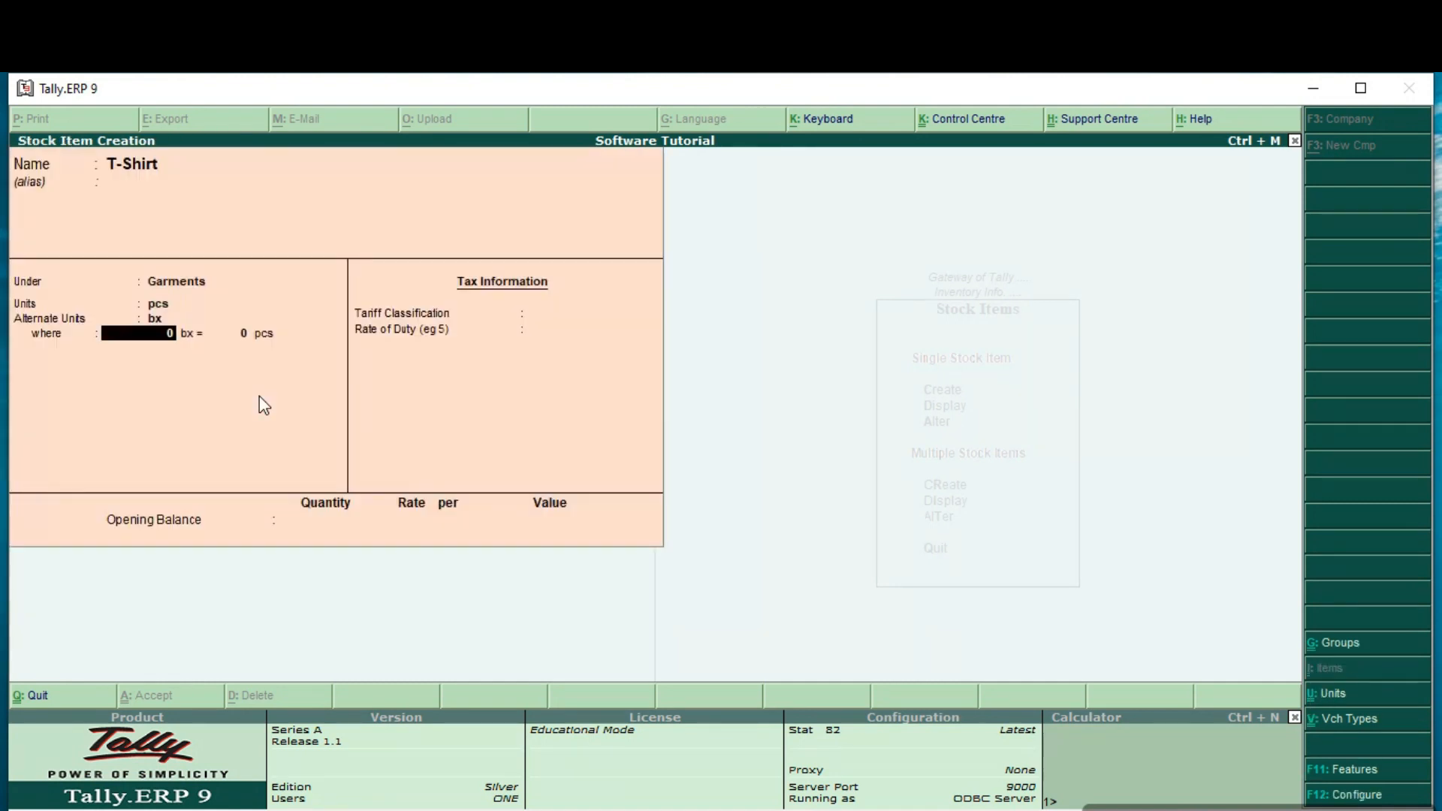
pyautogui.write('1')
pyautogui.press('Return')
pyautogui.write('6')
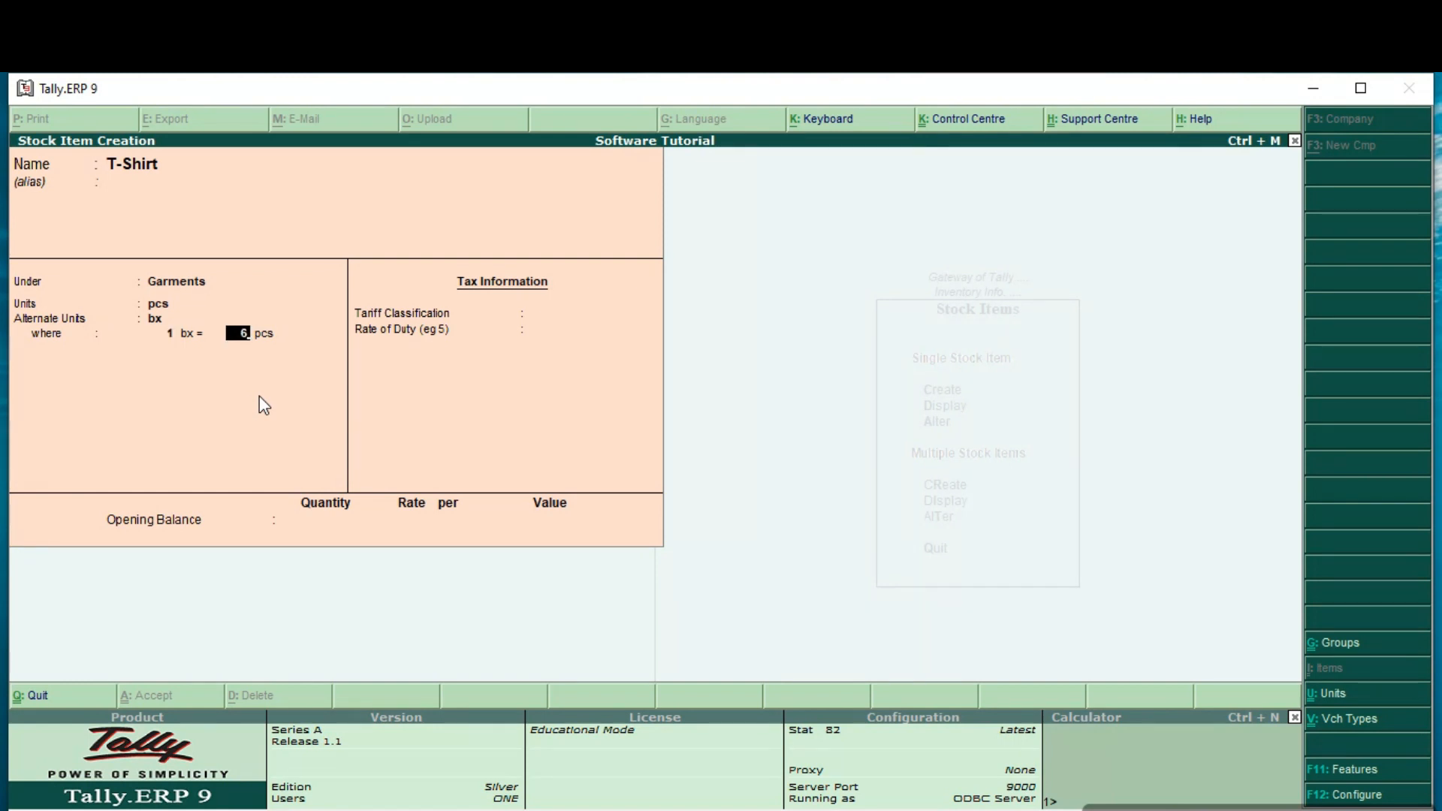
pyautogui.press('Return')
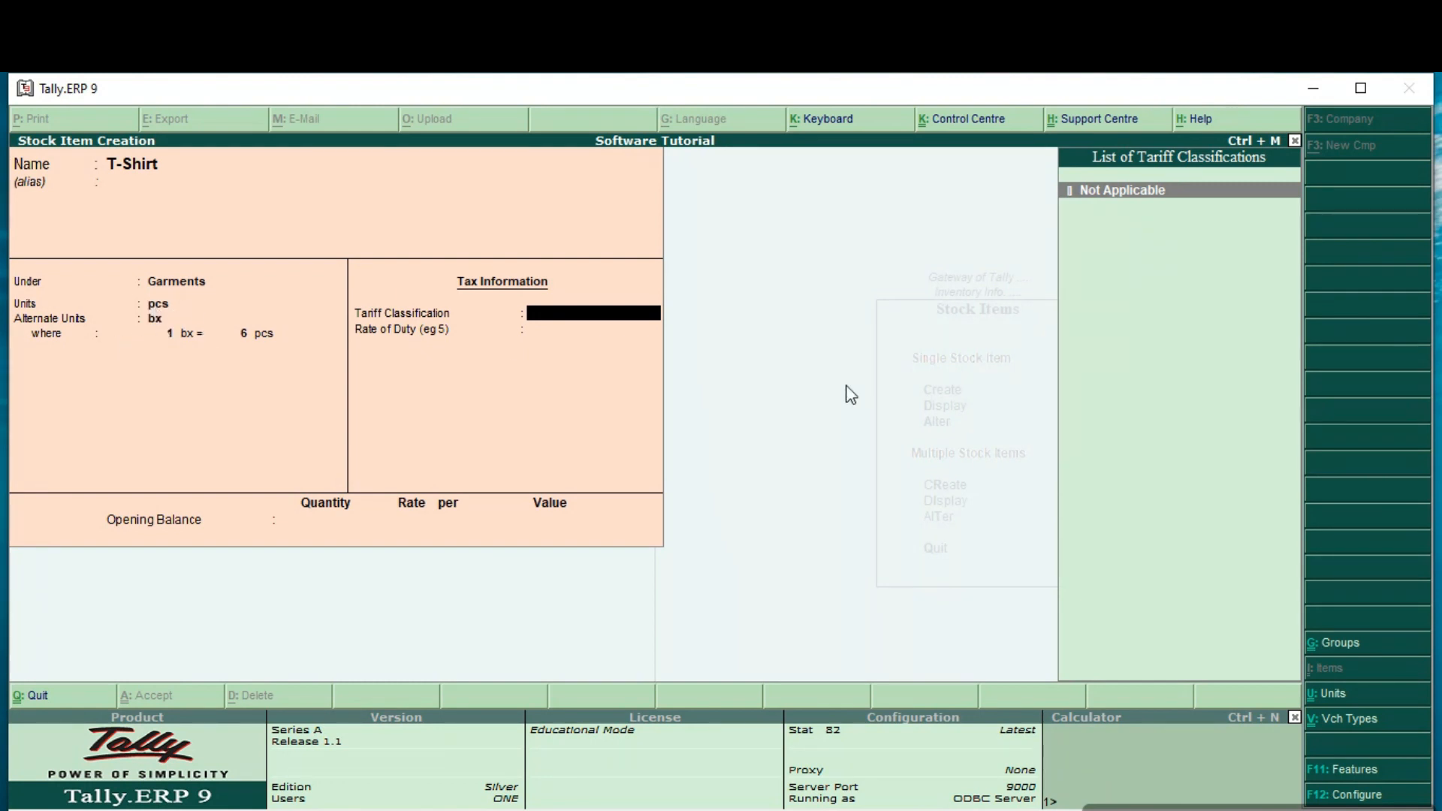
# Step: Leave T-Shirt's tariff classification Not Applicable with 0 duty, enter an opening balance of 200 pcs at a rate of 500 per pcs, and accept the item
pyautogui.press('Return')
pyautogui.press('Return')
pyautogui.write('200 pcs')
pyautogui.press('Return')
pyautogui.write('500')
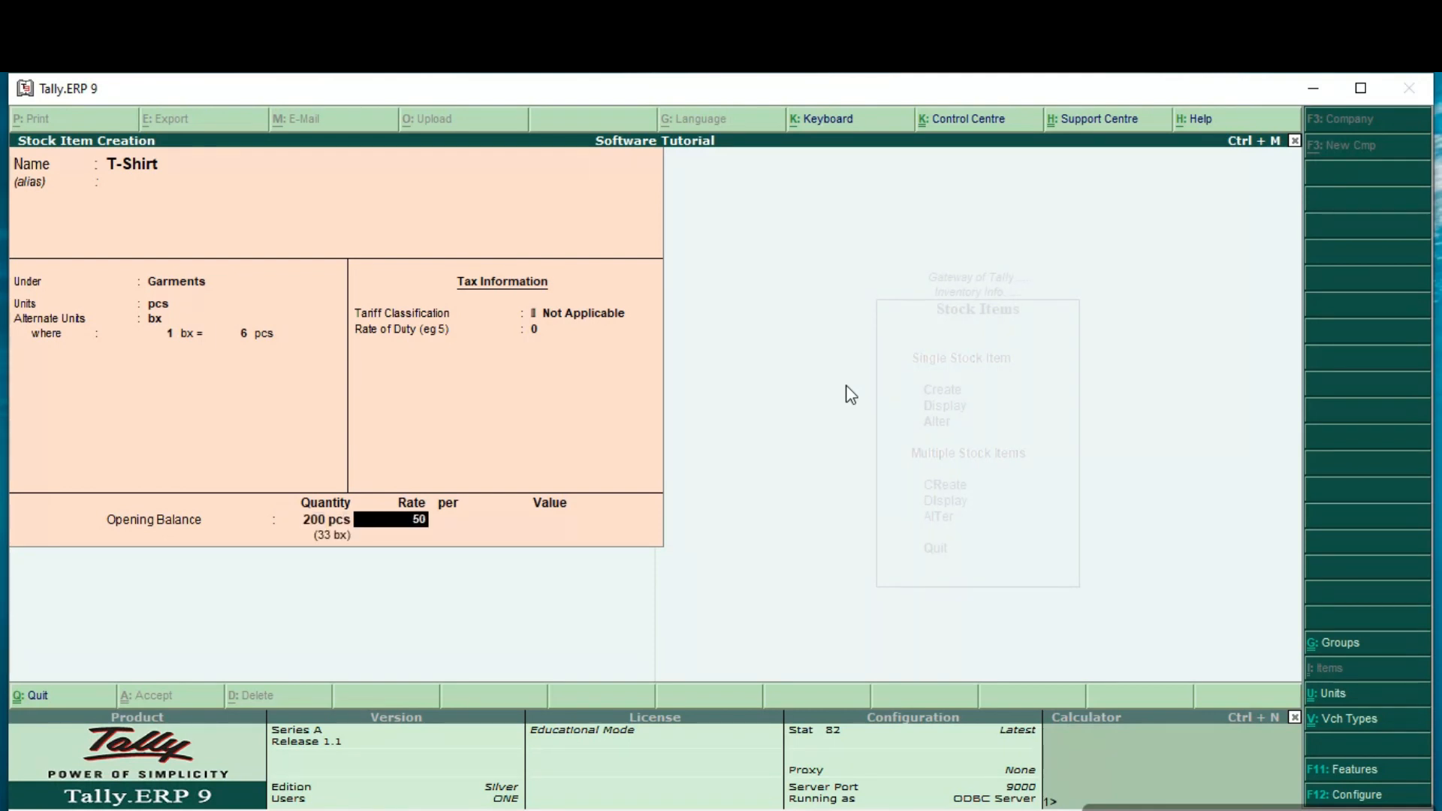
pyautogui.press('Return')
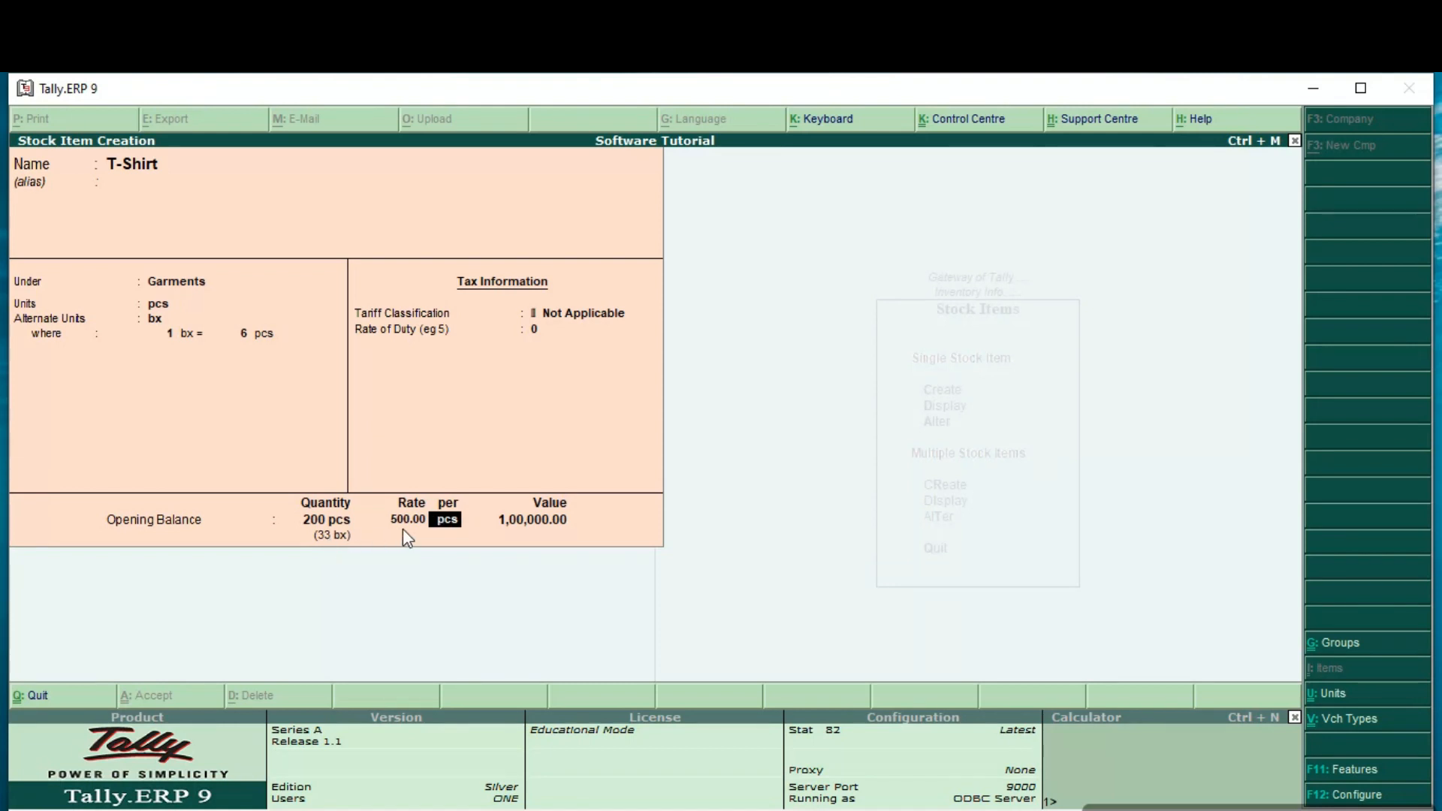
pyautogui.press('Return')
pyautogui.press('Return')
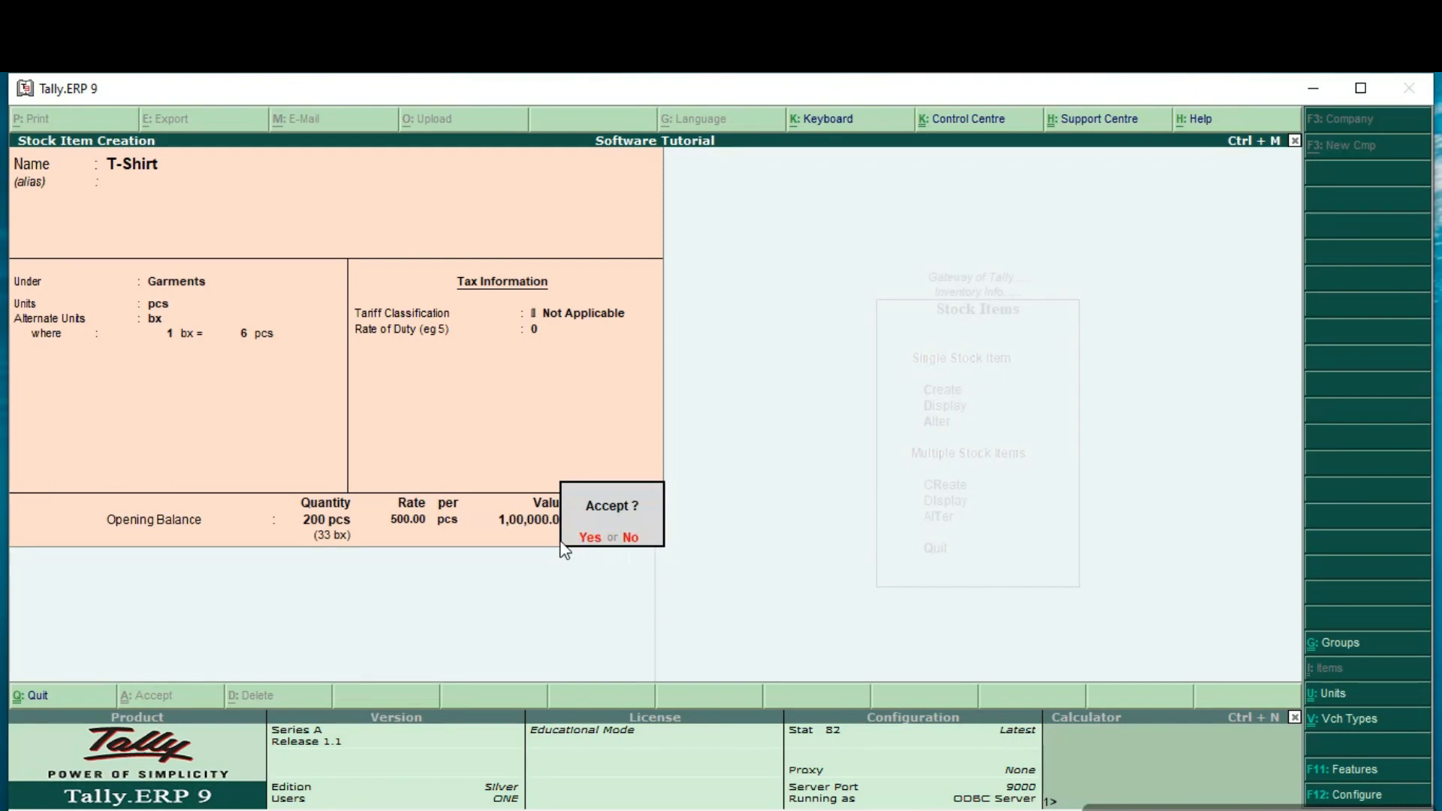
pyautogui.press('y')
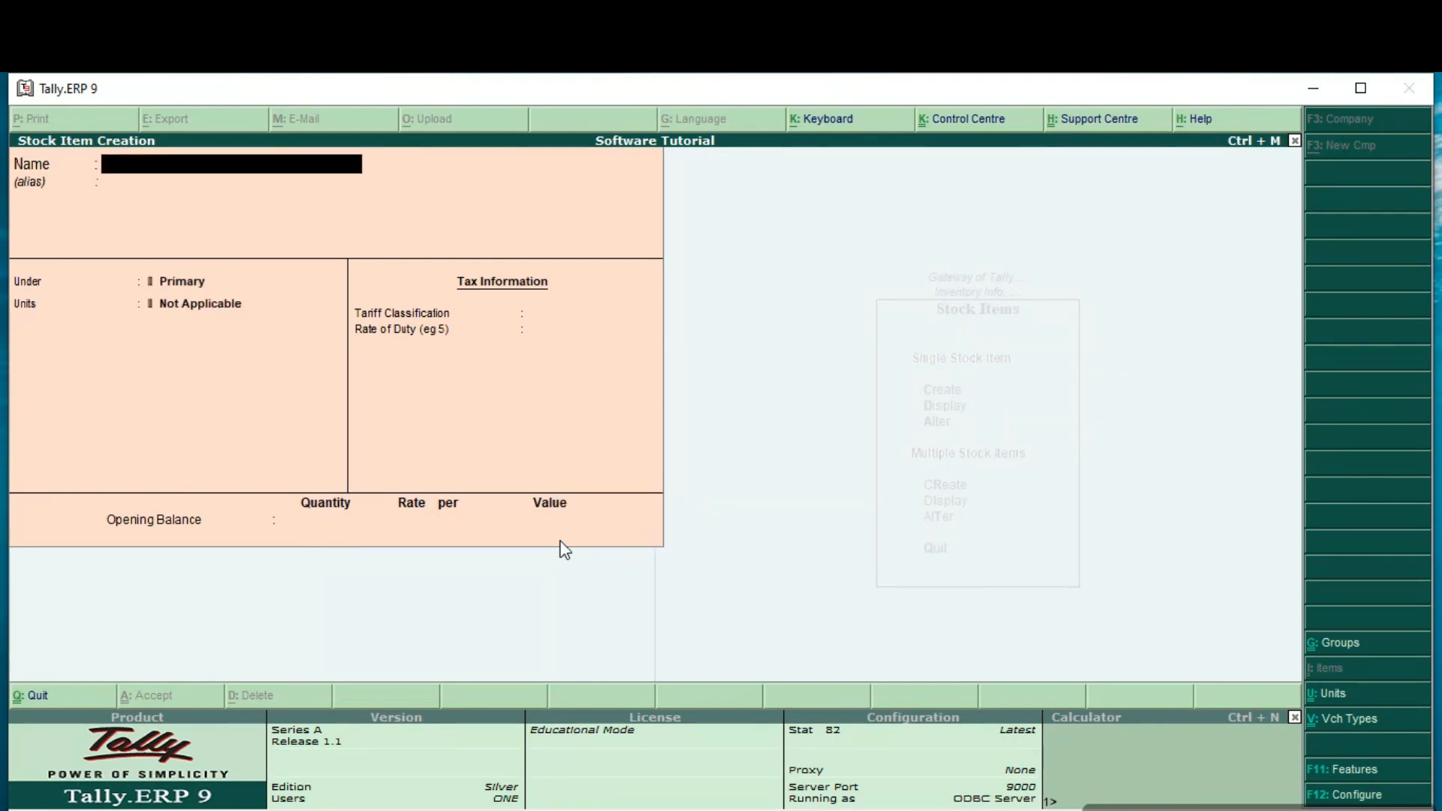
# Step: Leave stock item creation and view the Stock Summary report in detailed form, with the individual items under each stock group
pyautogui.press('Escape')
pyautogui.press('Escape')
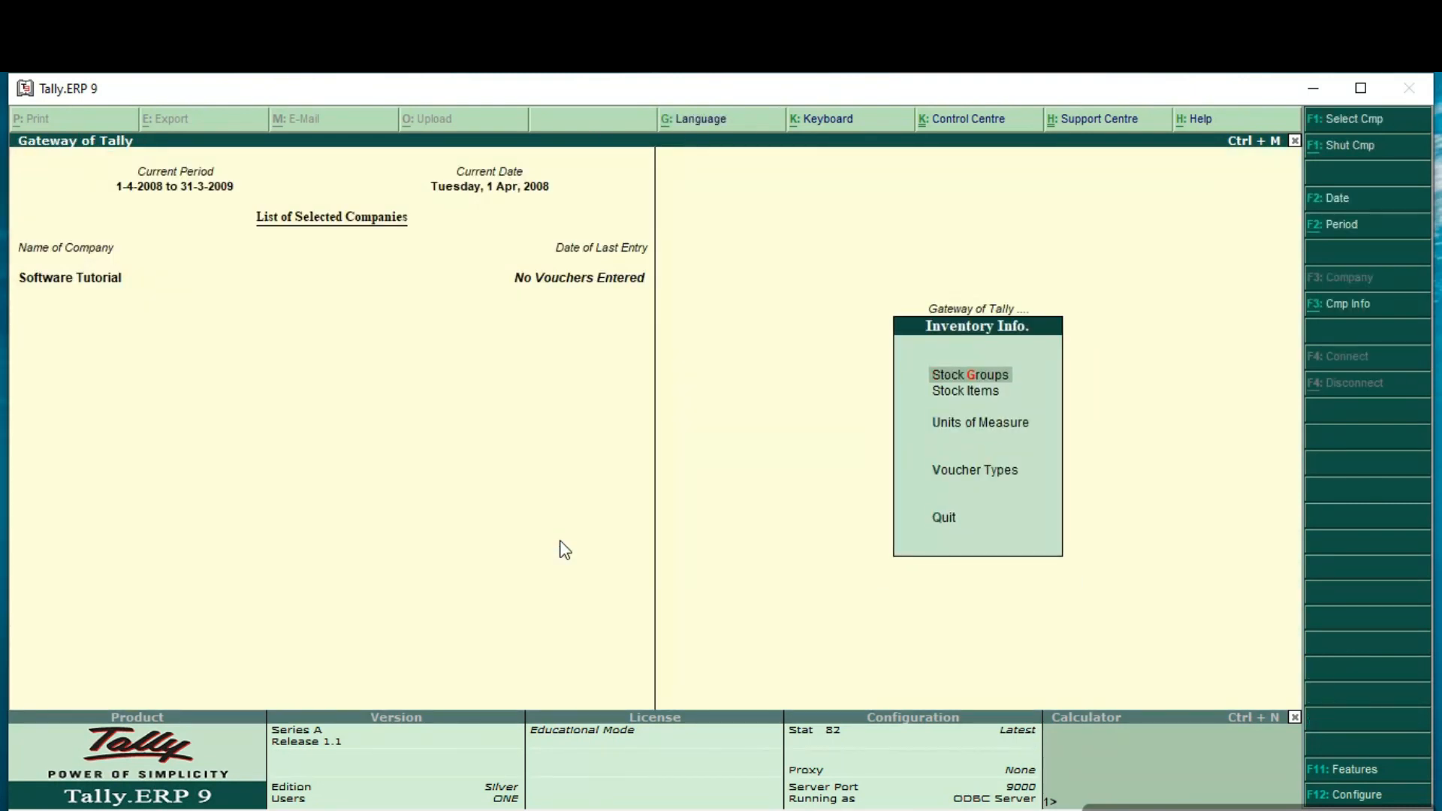
pyautogui.press('Escape')
pyautogui.press('Down')
pyautogui.press('Down')
pyautogui.press('Down')
pyautogui.press('Down')
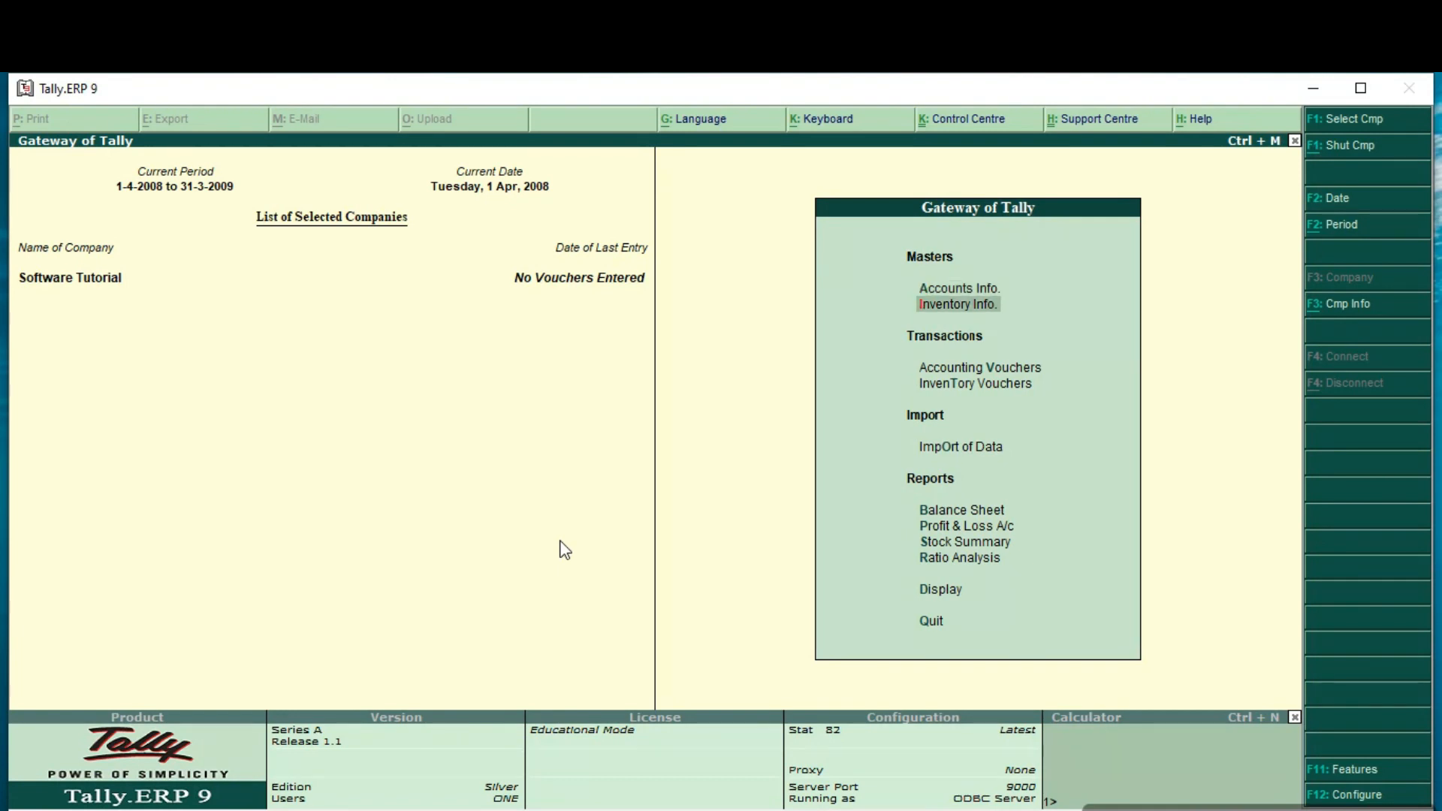
pyautogui.press('Down')
pyautogui.press('Down')
pyautogui.press('Down')
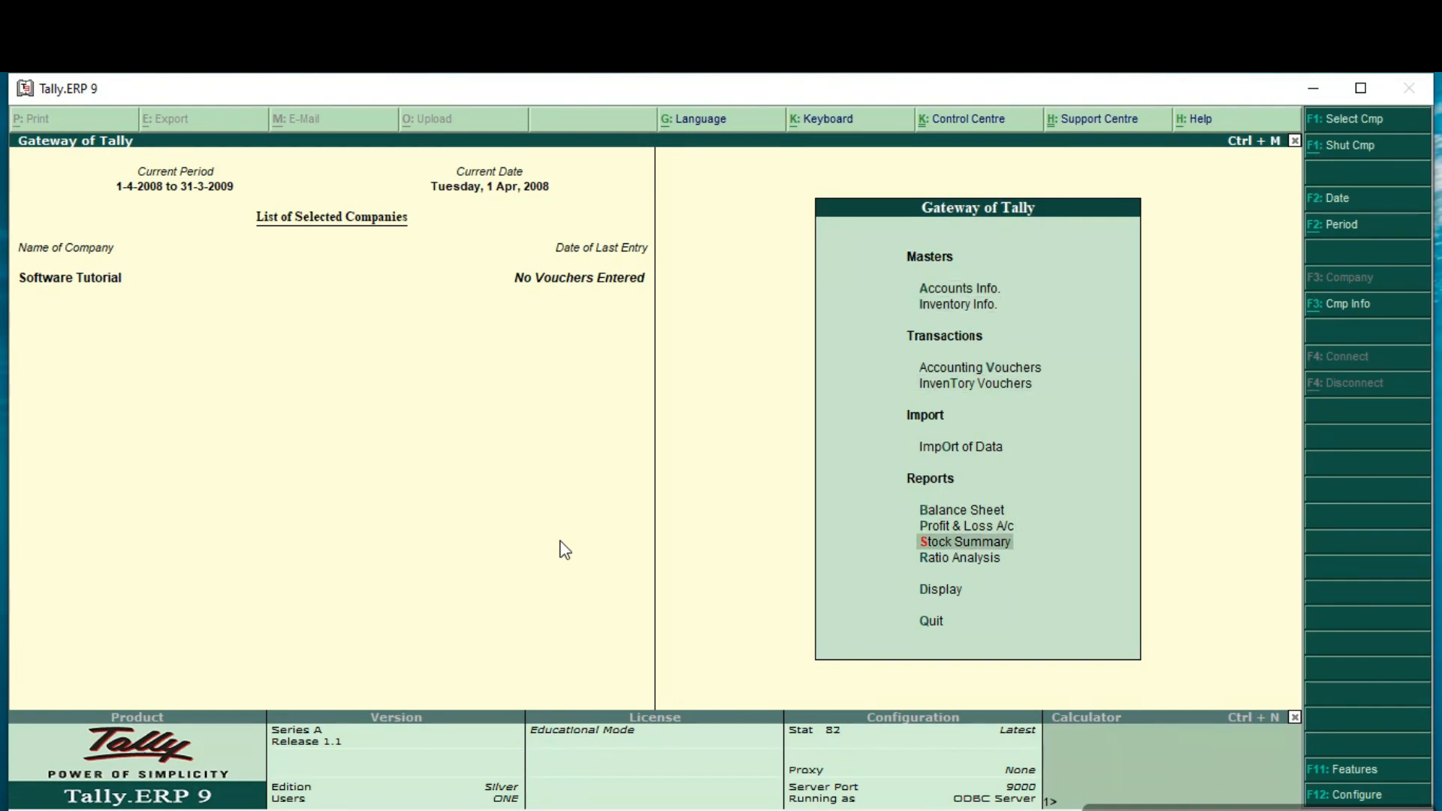
pyautogui.press('Return')
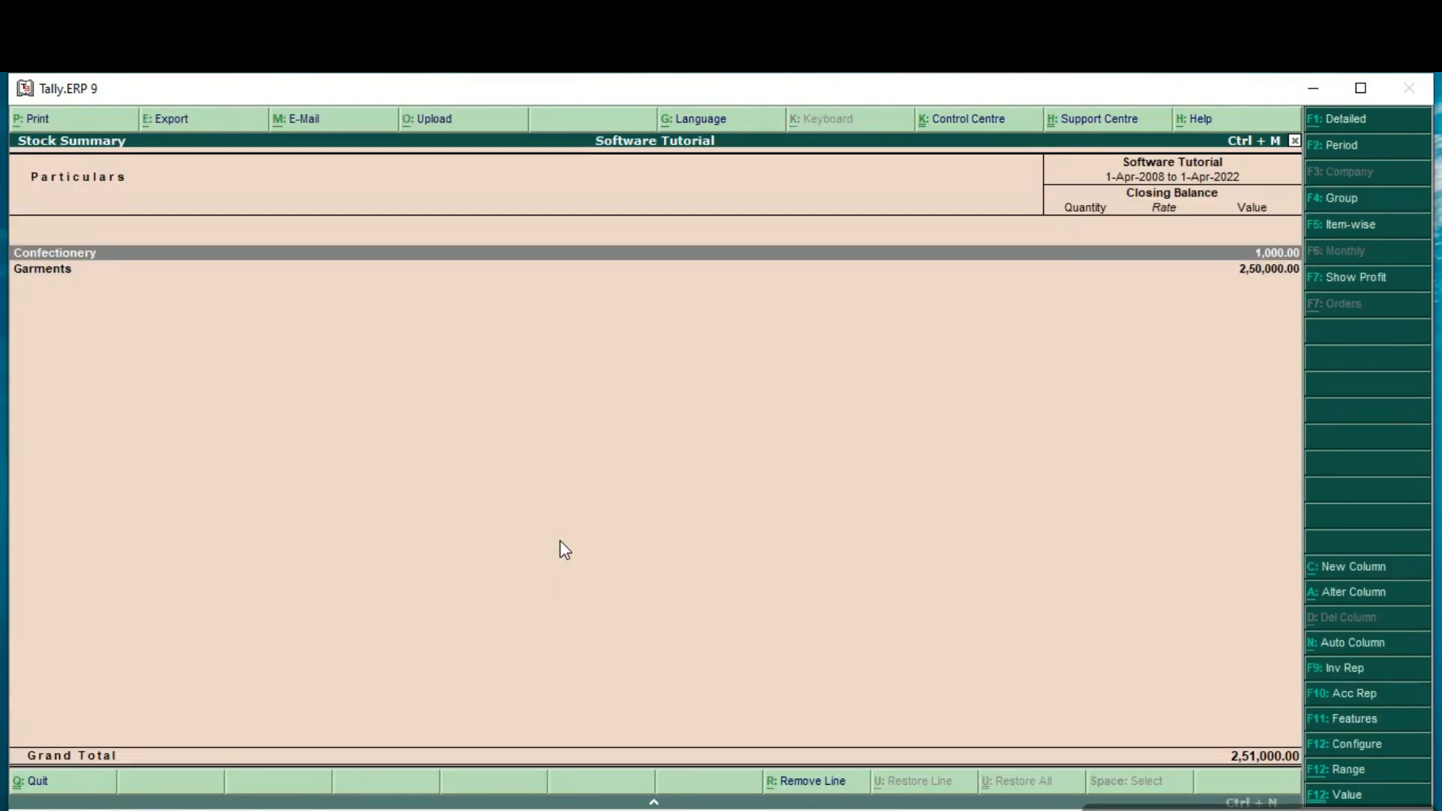
pyautogui.hotkey('alt', 'F1')
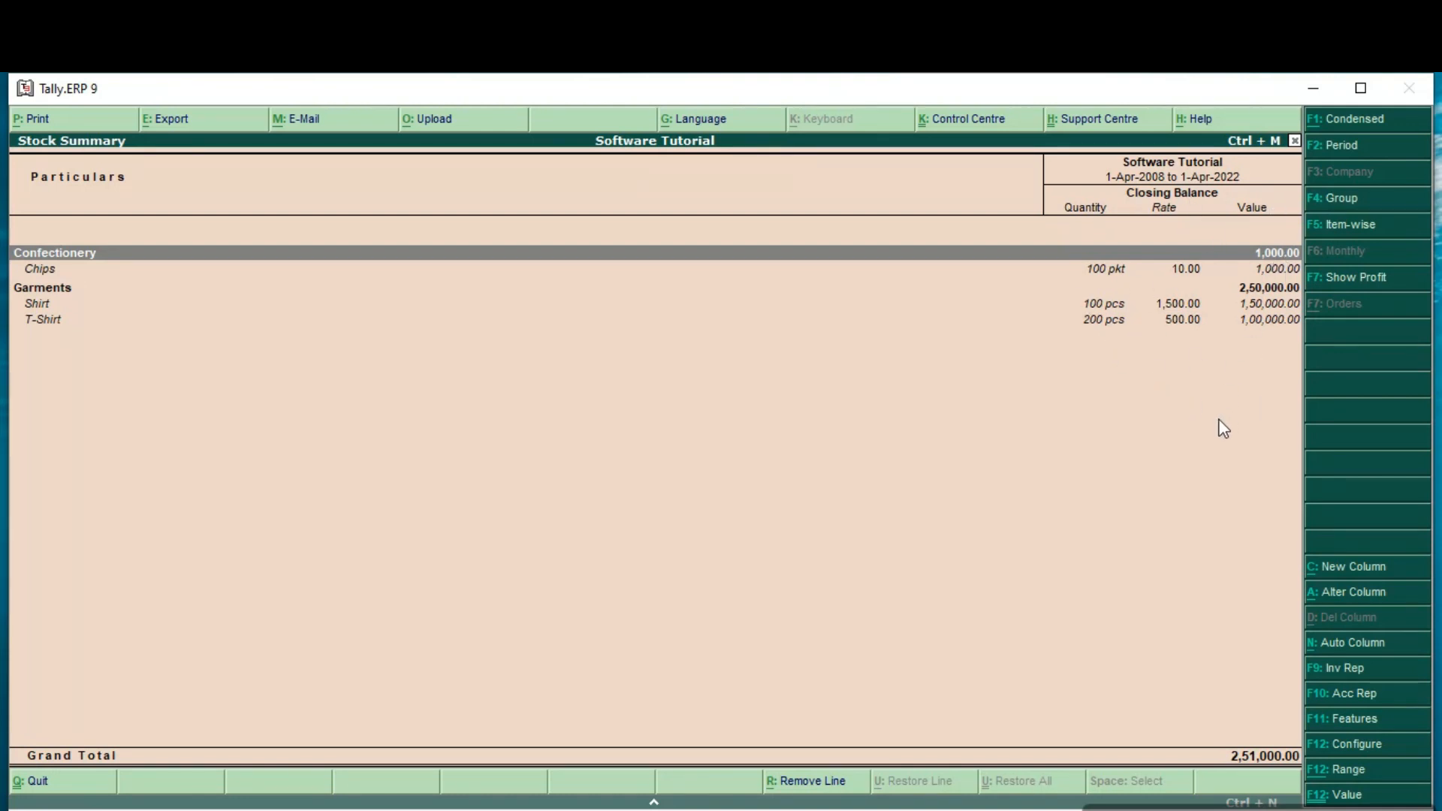
# Step: Examine the monthly summary of Chips and its March stock vouchers, and return to the Gateway of Tally
pyautogui.press('Down')
pyautogui.press('Return')
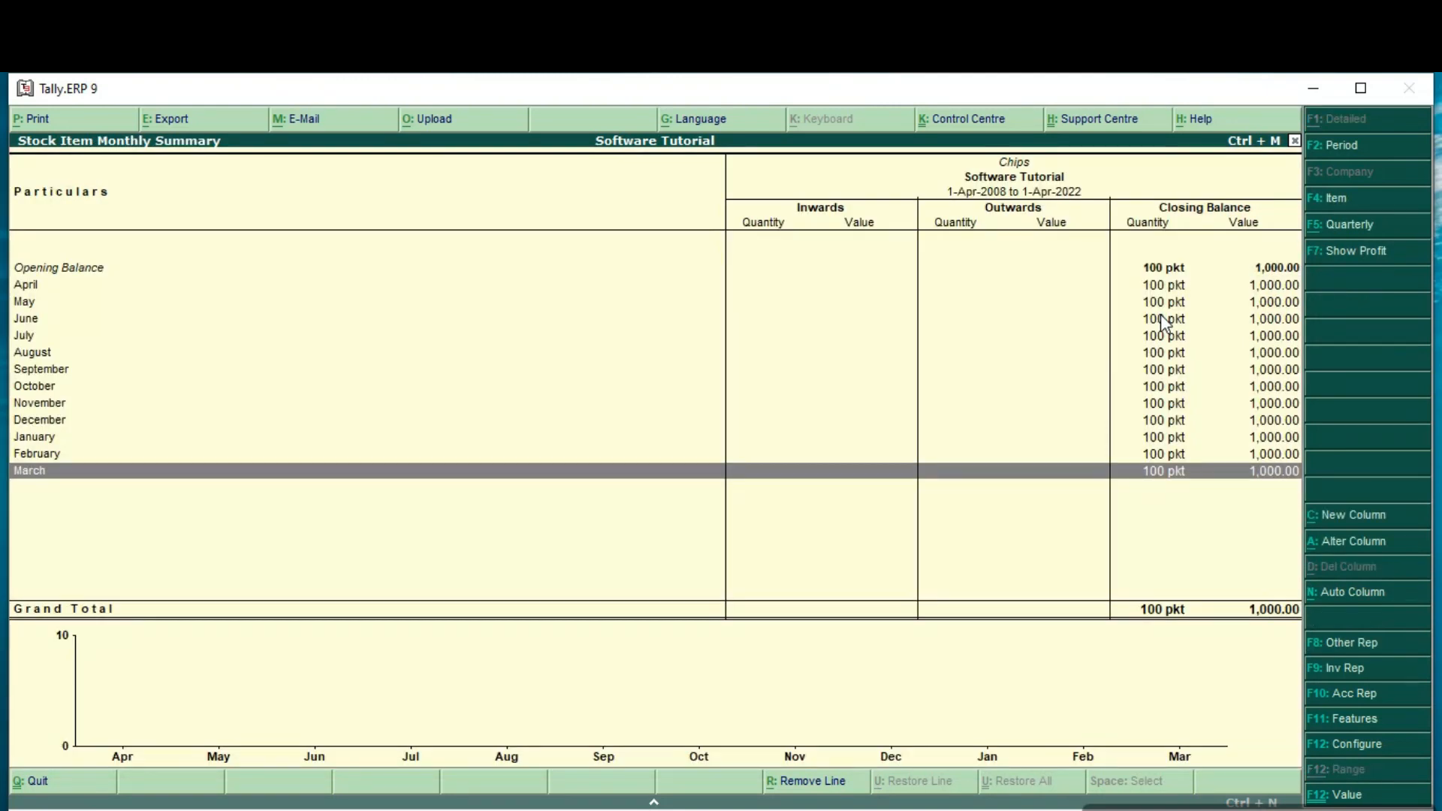
pyautogui.press('Return')
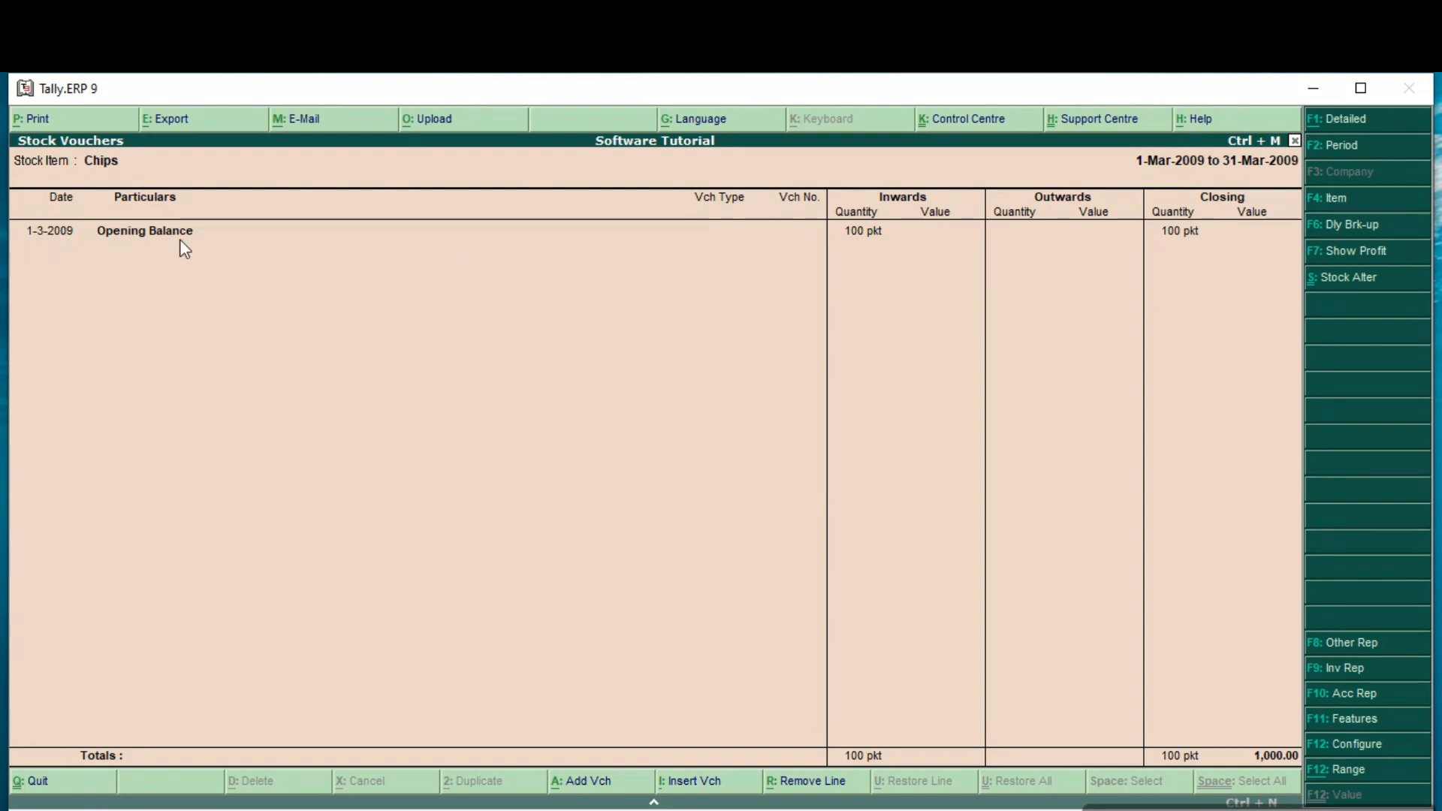
pyautogui.press('Escape')
pyautogui.press('Escape')
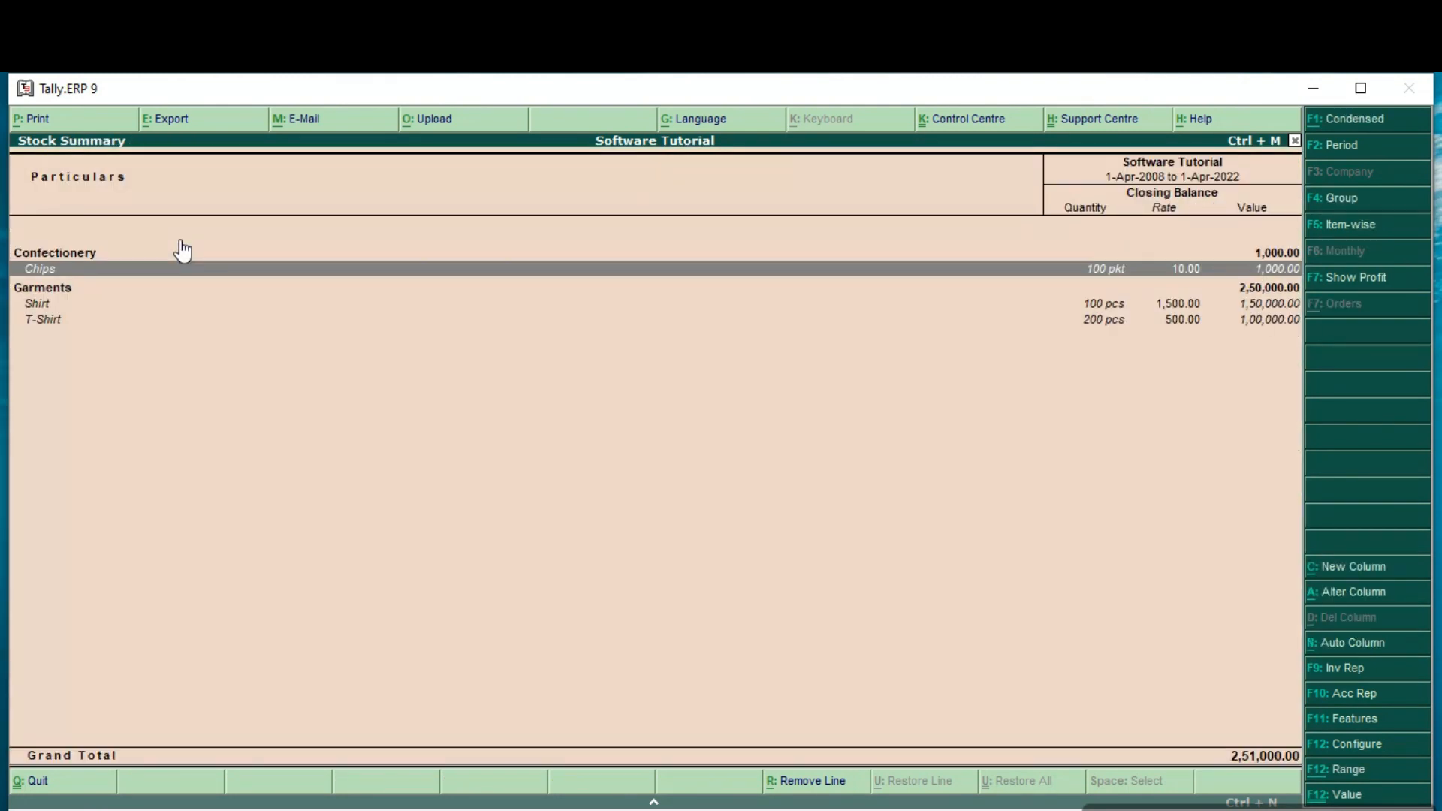
pyautogui.press('Escape')
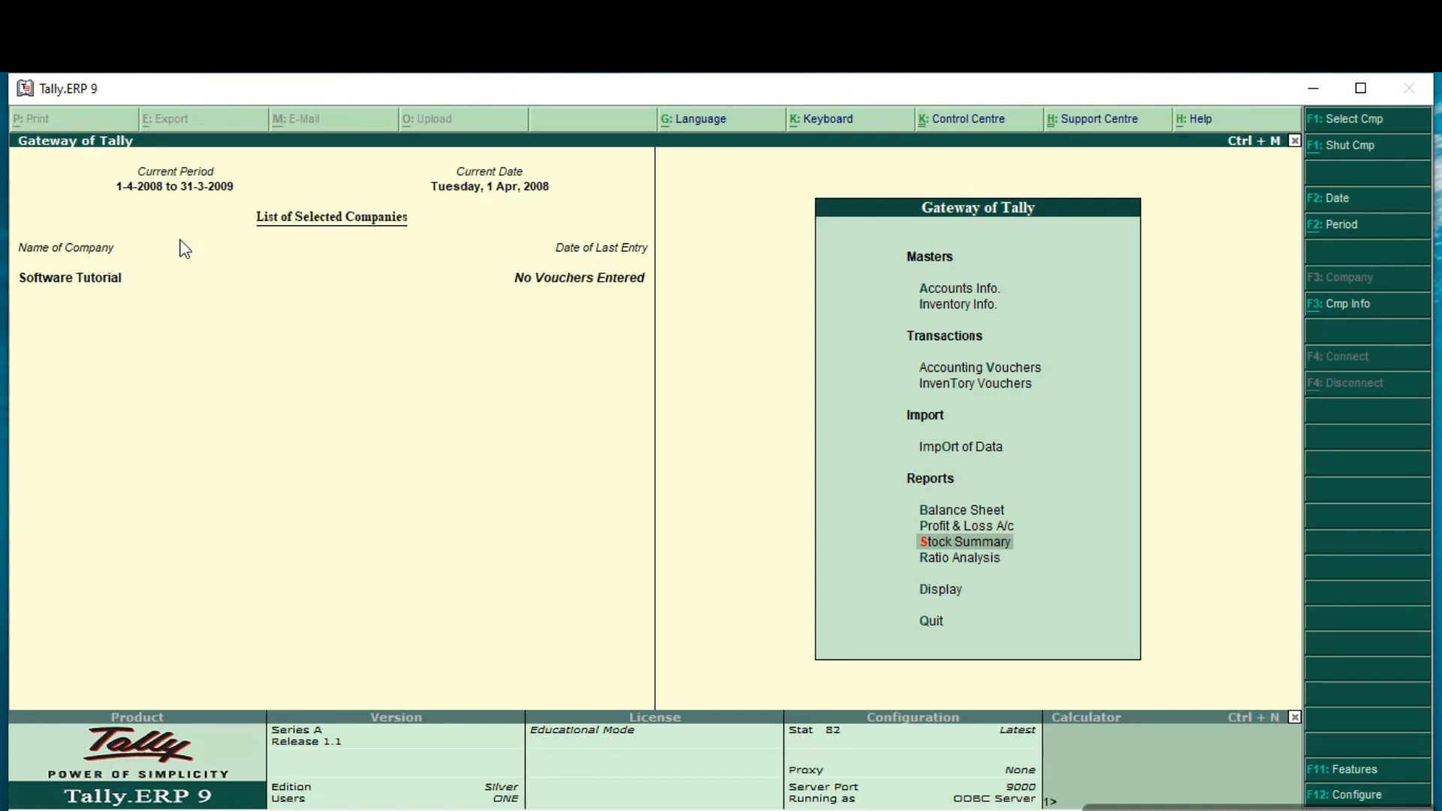